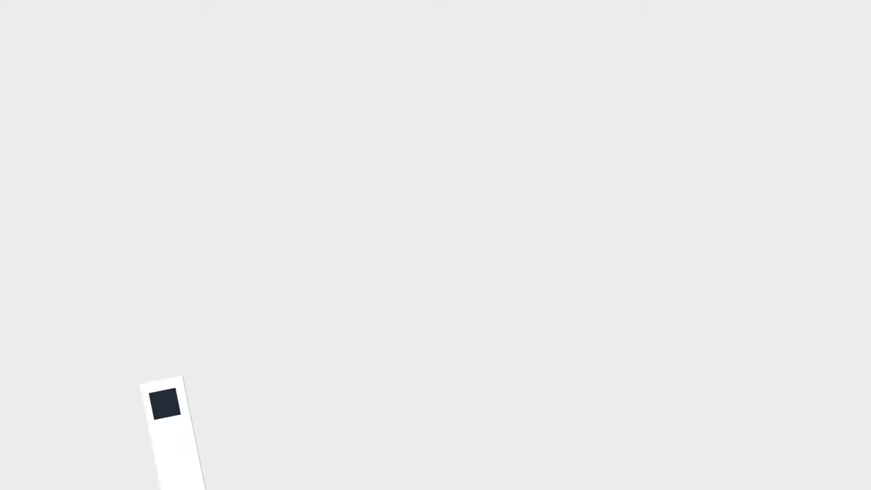
Step: Create a new blank document with the page set to 50 × 70 cm
{"action": "left_click", "coordinate": [114, 33]}
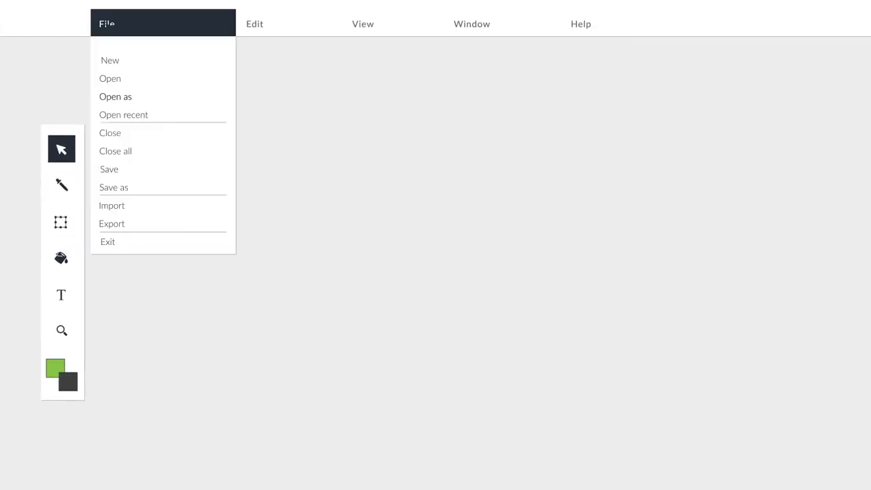
{"action": "left_click", "coordinate": [111, 78]}
{"action": "left_click", "coordinate": [519, 158]}
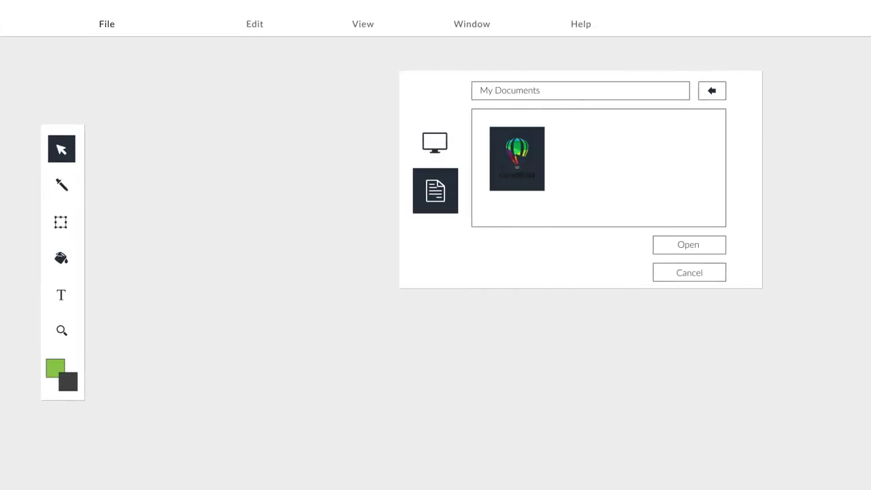
{"action": "left_click", "coordinate": [691, 245]}
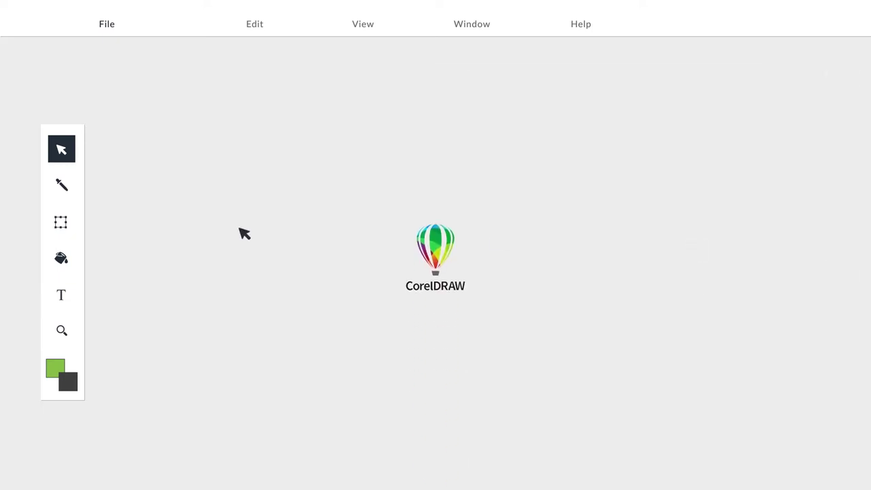
{"action": "left_click", "coordinate": [61, 222]}
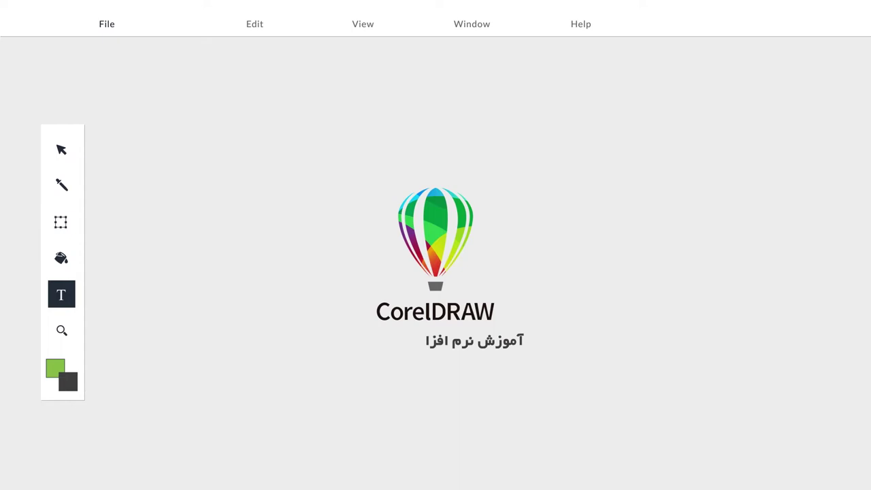
{"action": "left_click", "coordinate": [61, 258]}
{"action": "left_click", "coordinate": [189, 205]}
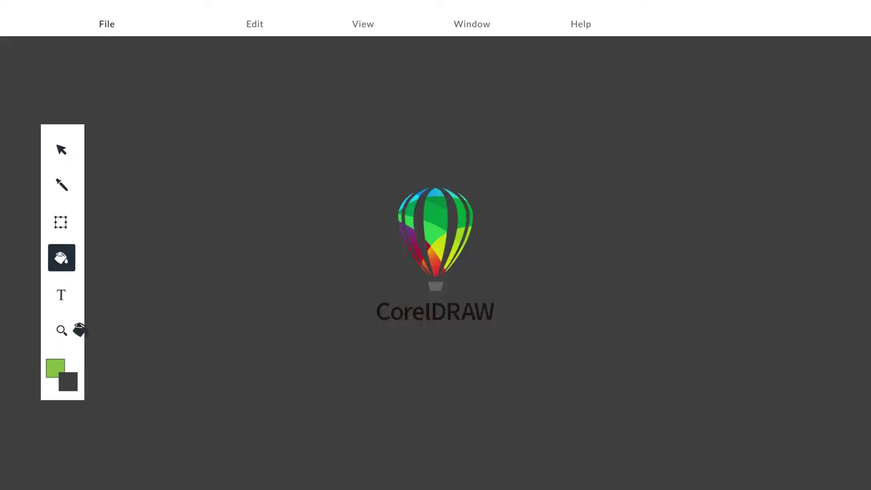
{"action": "left_click", "coordinate": [425, 348]}
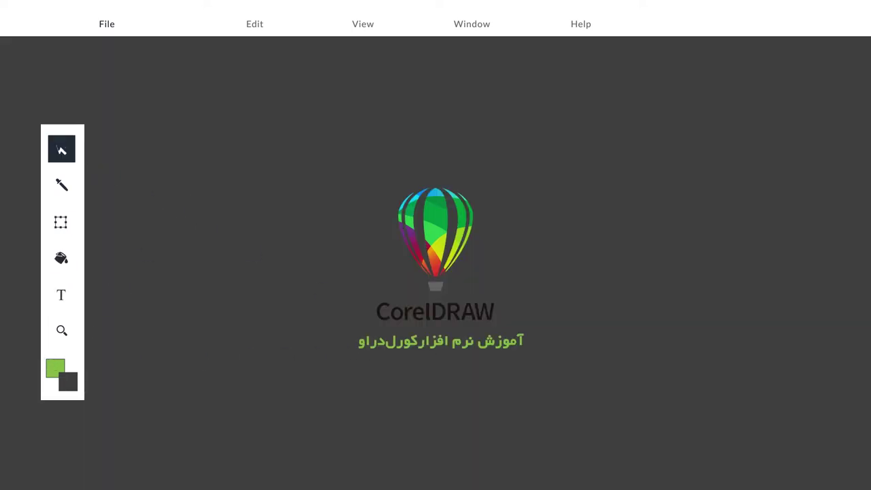
{"action": "left_click", "coordinate": [106, 23]}
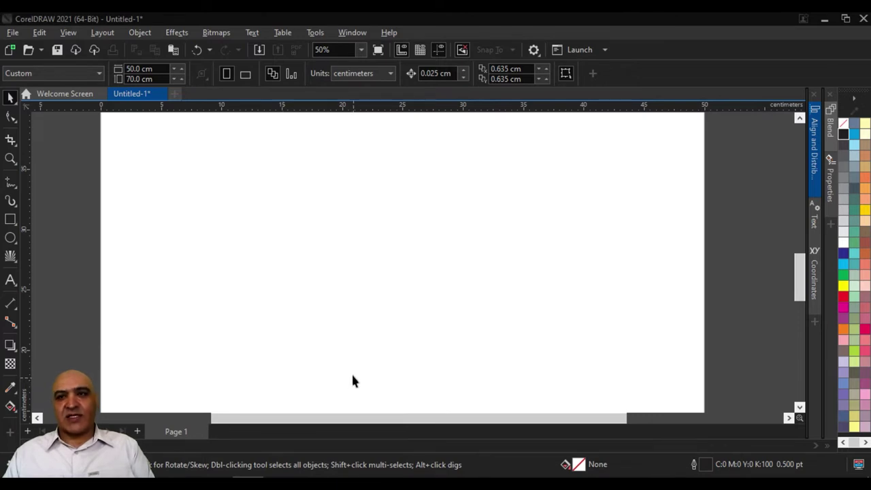
Step: Draw a square near the page's top left and a circle below and right of it
{"action": "left_click", "coordinate": [10, 219]}
{"action": "left_click_drag", "start_coordinate": [209, 142], "coordinate": [331, 264]}
{"action": "left_click", "coordinate": [11, 238]}
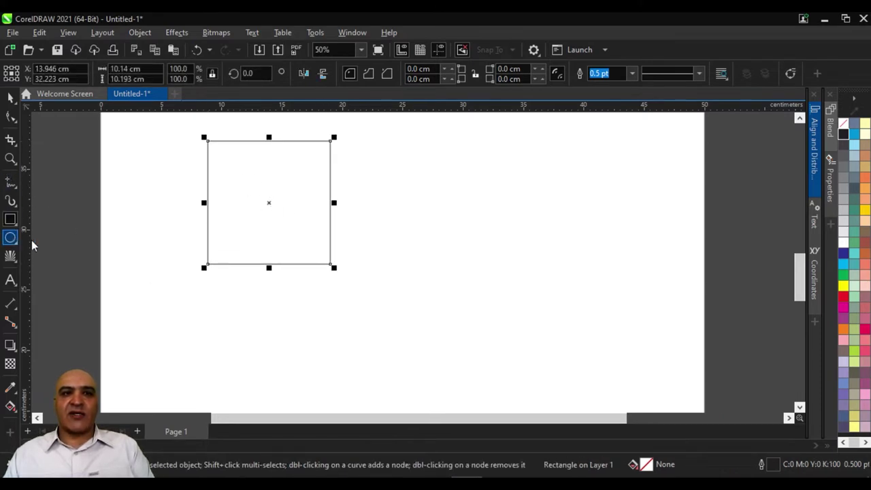
{"action": "left_click_drag", "start_coordinate": [346, 233], "coordinate": [446, 333]}
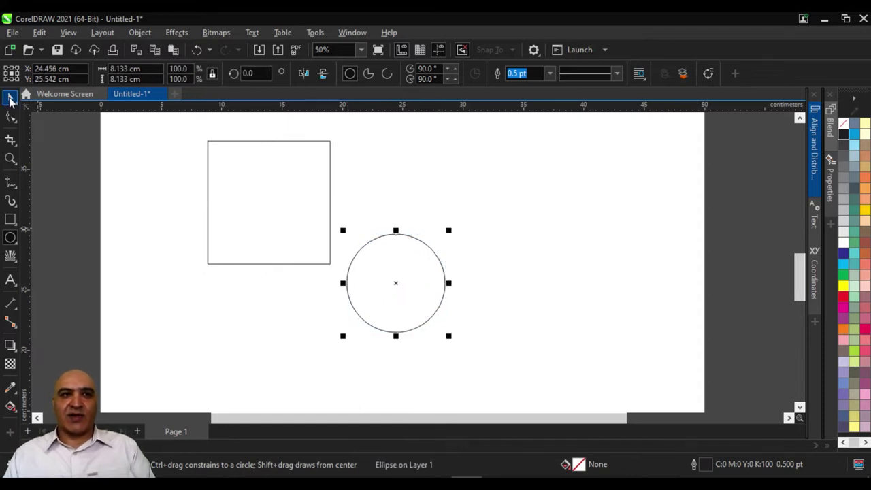
Step: Move the circle left to overlap the square, then select both shapes
{"action": "left_click", "coordinate": [10, 98]}
{"action": "left_click_drag", "start_coordinate": [399, 293], "coordinate": [343, 300]}
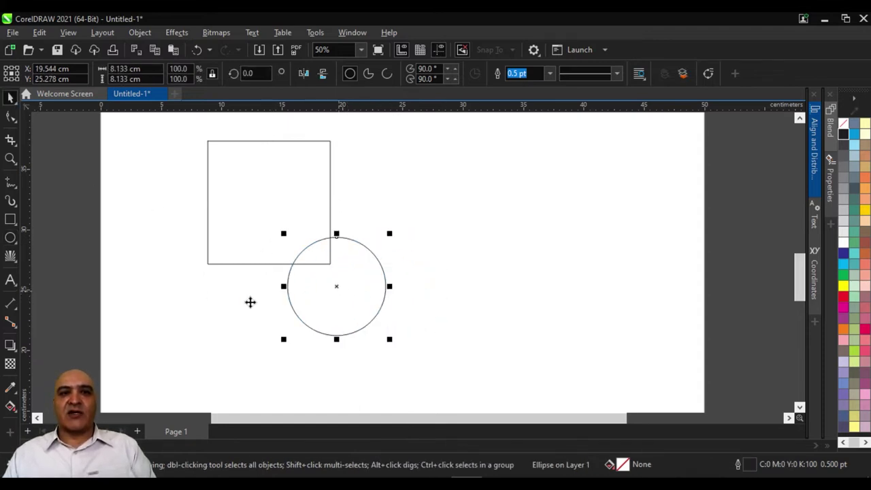
{"action": "left_click_drag", "start_coordinate": [177, 133], "coordinate": [325, 284]}
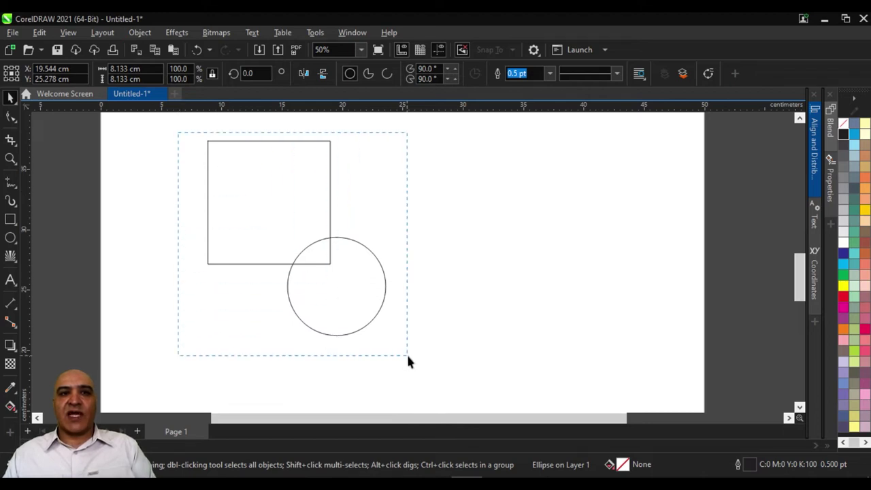
{"action": "left_click_drag", "start_coordinate": [408, 360], "coordinate": [408, 361]}
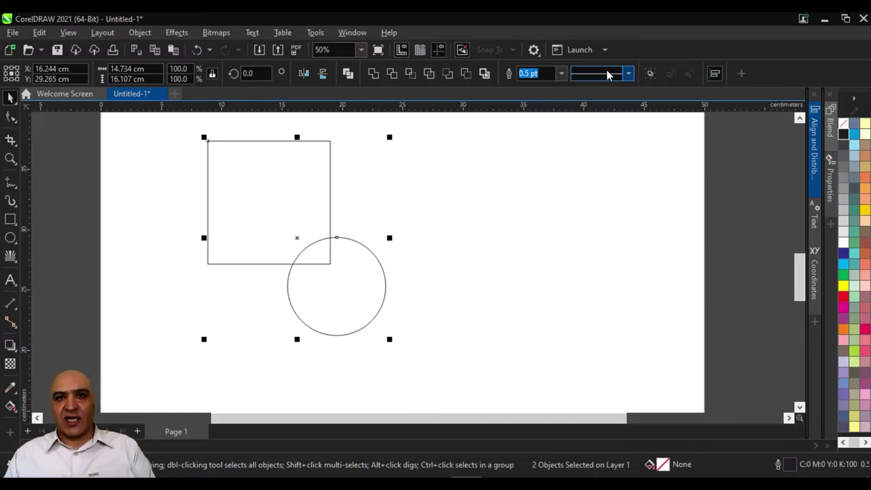
Step: In Align and Distribute, try left and right alignment, then centre the circle horizontally on the square
{"action": "left_click", "coordinate": [715, 76]}
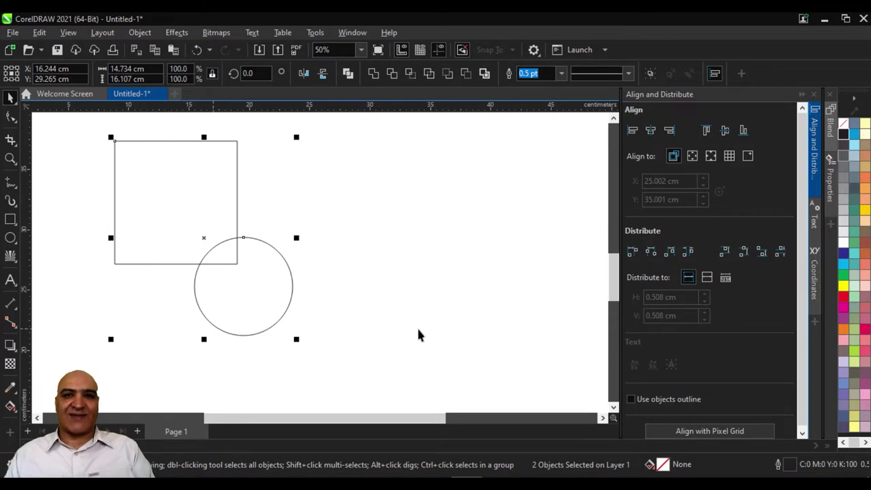
{"action": "left_click", "coordinate": [633, 132]}
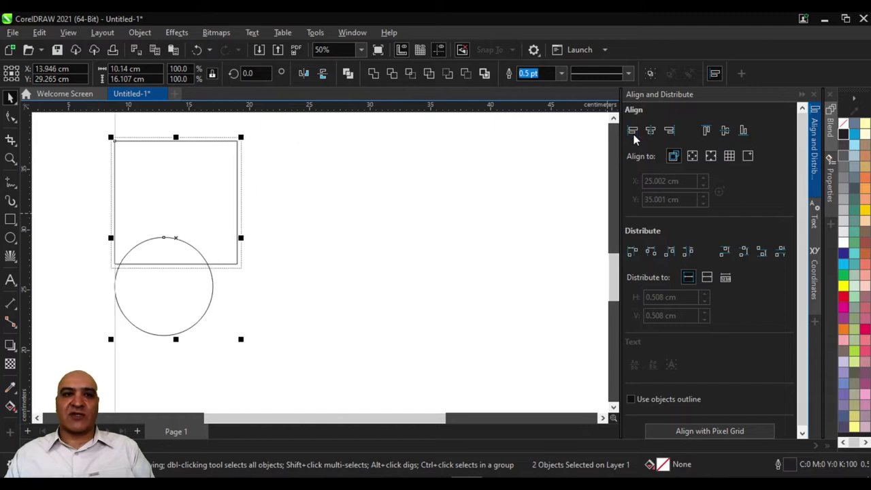
{"action": "left_click", "coordinate": [670, 132]}
{"action": "left_click", "coordinate": [652, 132]}
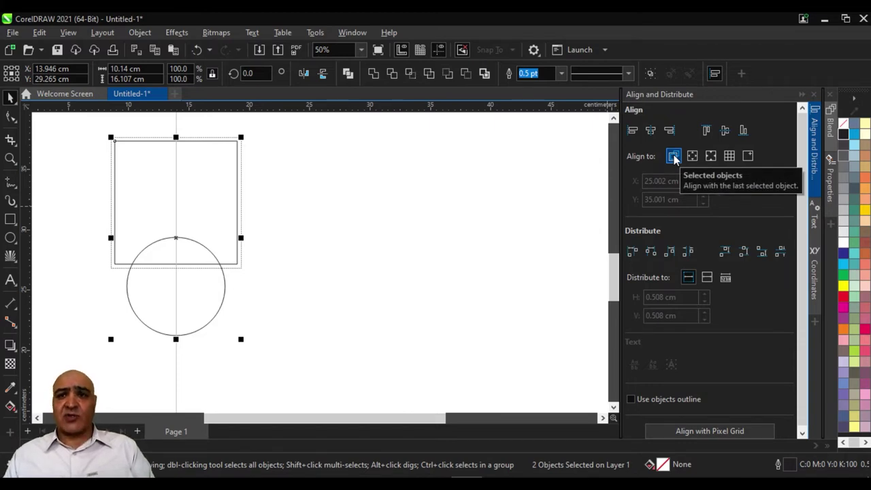
{"action": "left_click", "coordinate": [693, 156]}
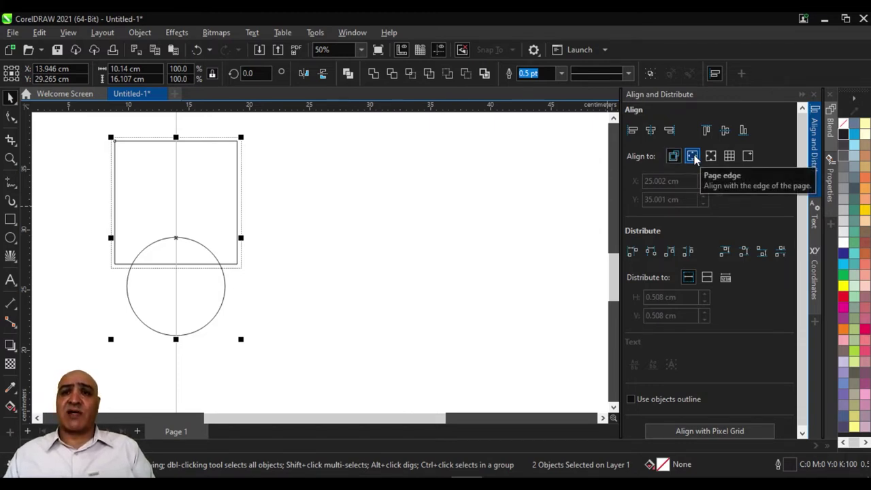
{"action": "left_click", "coordinate": [710, 156]}
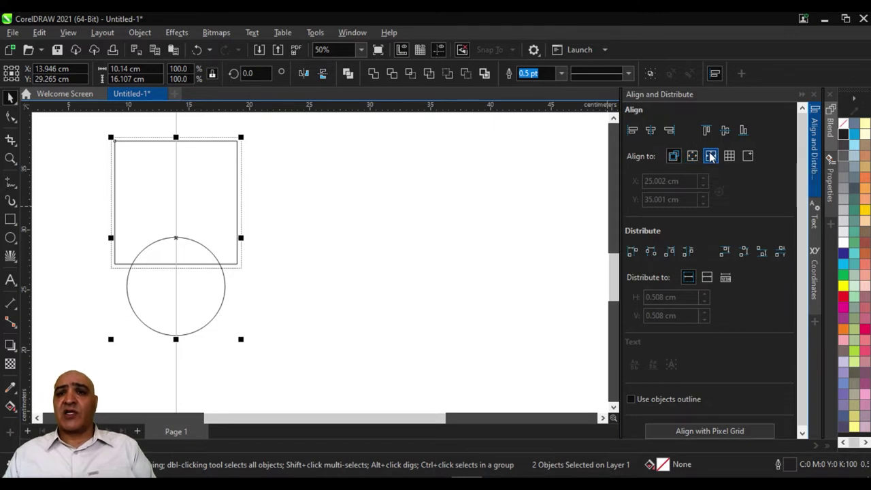
{"action": "left_click", "coordinate": [729, 155]}
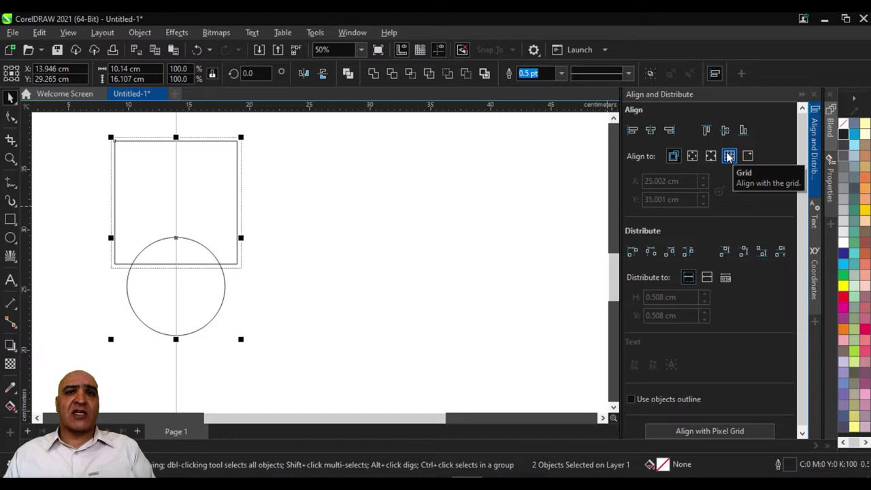
{"action": "left_click", "coordinate": [729, 156]}
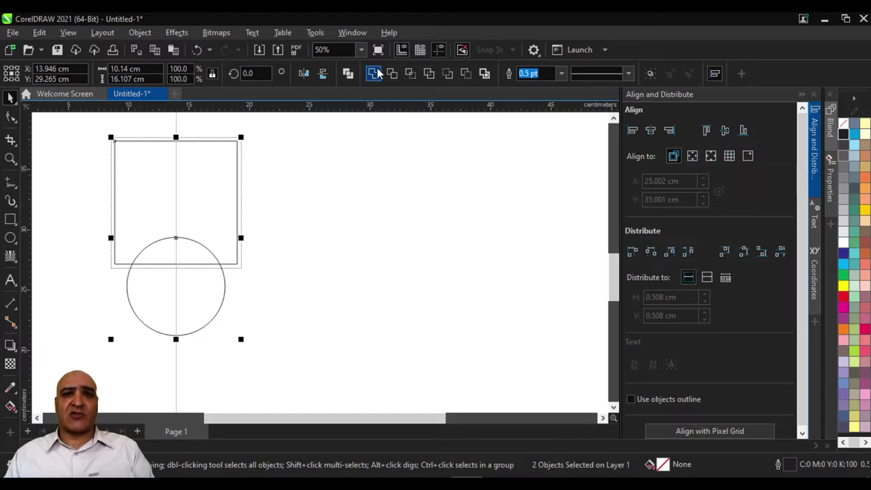
{"action": "left_click", "coordinate": [420, 50]}
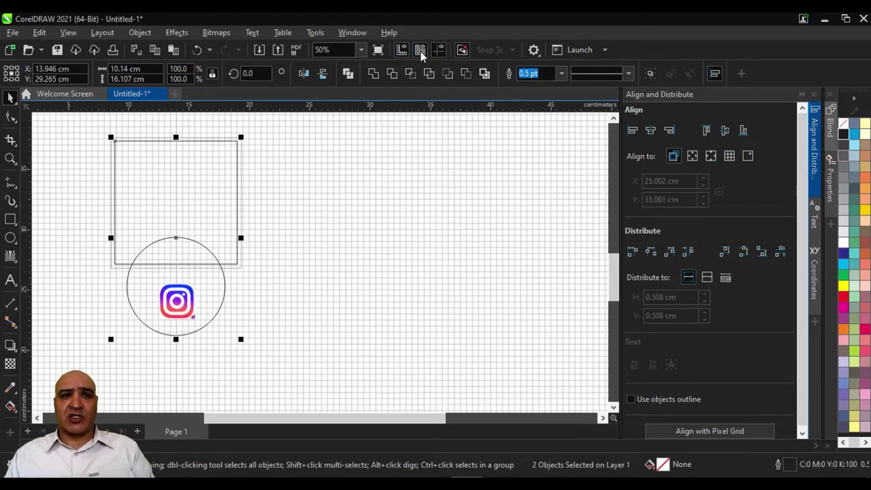
{"action": "left_click", "coordinate": [420, 51]}
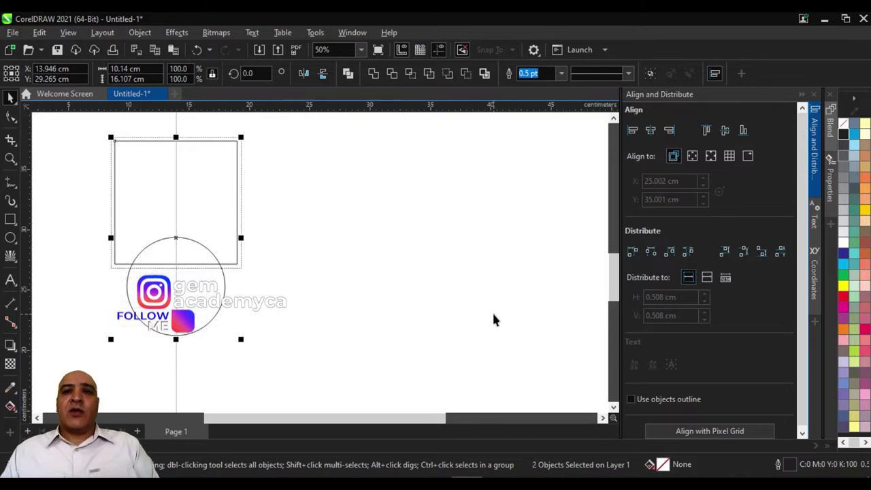
{"action": "scroll", "coordinate": [431, 309], "scroll_direction": "down", "scroll_amount": 1}
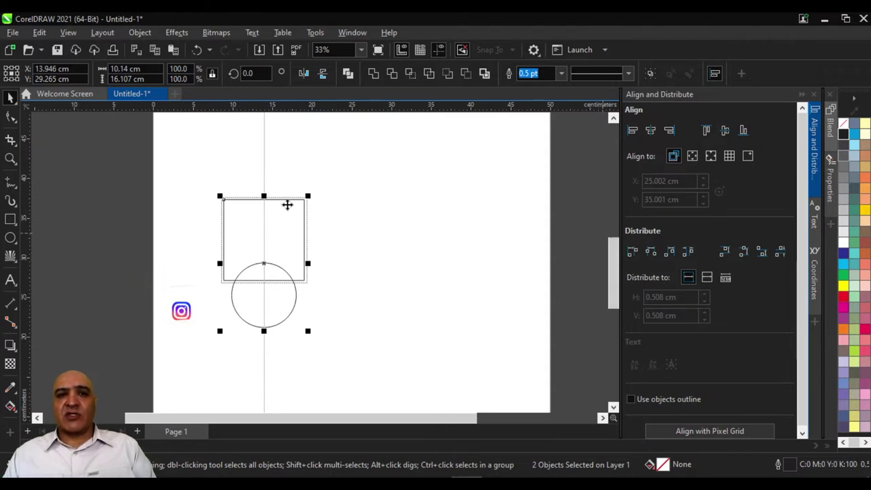
{"action": "left_click", "coordinate": [194, 178]}
{"action": "left_click_drag", "start_coordinate": [194, 179], "coordinate": [391, 368]}
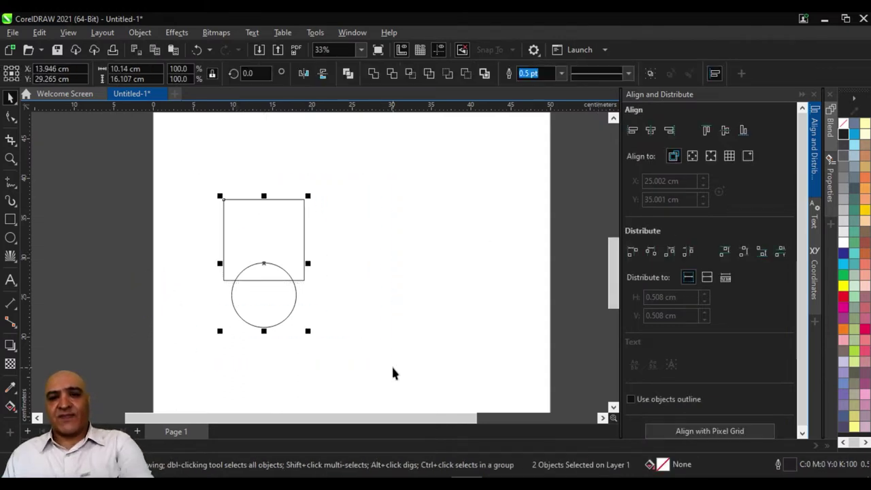
{"action": "left_click", "coordinate": [386, 339]}
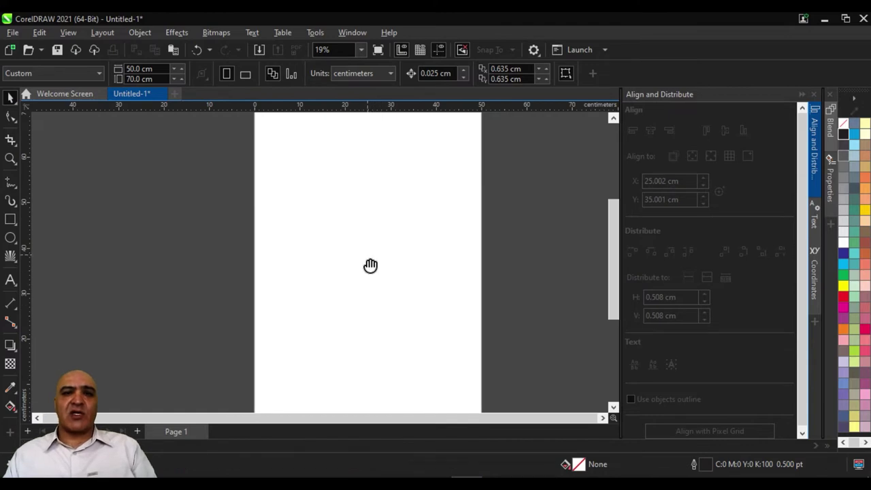
Step: Add vertical guidelines at about 3.08 cm and 46.91 cm near the page's left and right edges
{"action": "scroll", "coordinate": [368, 269], "scroll_direction": "up", "scroll_amount": 2}
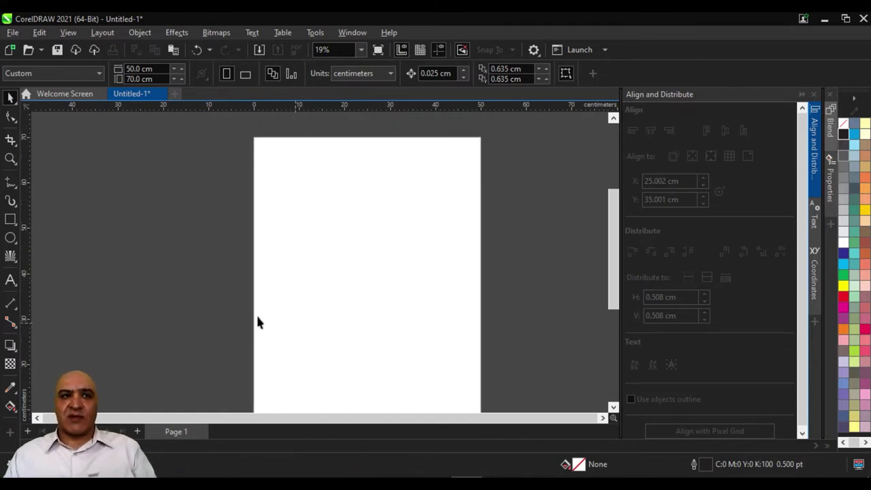
{"action": "left_click_drag", "start_coordinate": [24, 175], "coordinate": [268, 218]}
{"action": "left_click_drag", "start_coordinate": [29, 178], "coordinate": [467, 196]}
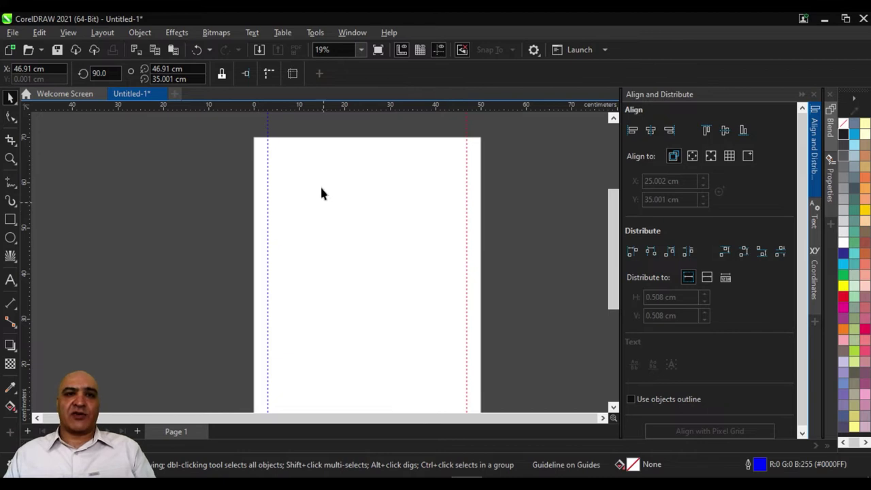
{"action": "scroll", "coordinate": [322, 193], "scroll_direction": "up", "scroll_amount": 1}
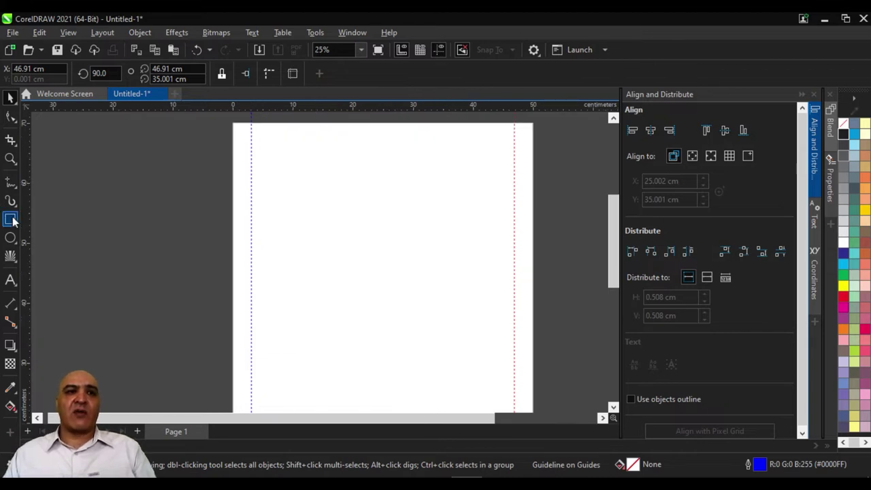
{"action": "left_click", "coordinate": [11, 238]}
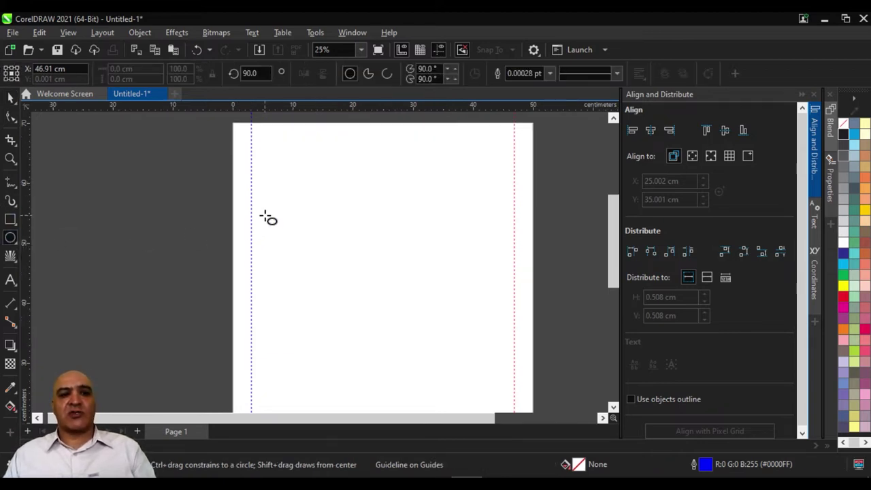
Step: Draw a small circle at the page's top left and position it near the left guideline
{"action": "left_click_drag", "start_coordinate": [269, 157], "coordinate": [289, 173]}
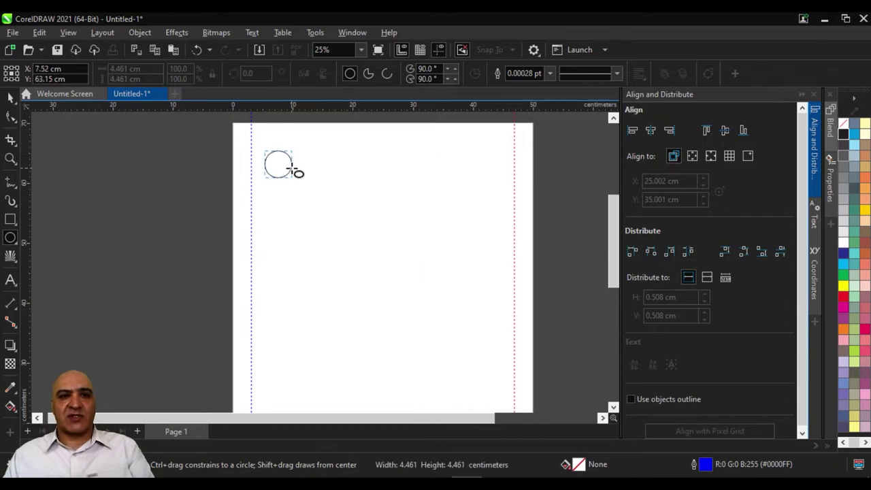
{"action": "left_click", "coordinate": [10, 96]}
{"action": "mouse_move", "coordinate": [278, 167]}
{"action": "left_mouse_down"}
{"action": "mouse_move", "coordinate": [264, 171]}
{"action": "mouse_move", "coordinate": [377, 172]}
{"action": "mouse_move", "coordinate": [422, 152]}
{"action": "mouse_move", "coordinate": [456, 199]}
{"action": "mouse_move", "coordinate": [494, 174]}
{"action": "left_mouse_up"}
{"action": "mouse_move", "coordinate": [446, 195]}
{"action": "left_mouse_down"}
{"action": "mouse_move", "coordinate": [426, 175]}
{"action": "mouse_move", "coordinate": [495, 220]}
{"action": "mouse_move", "coordinate": [472, 184]}
{"action": "left_mouse_up"}
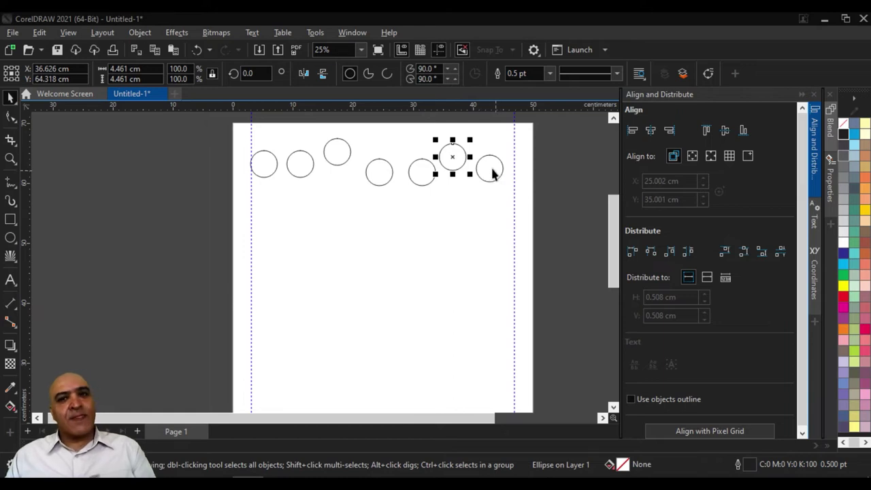
Step: Turn on snapping to guidelines
{"action": "left_click", "coordinate": [462, 50]}
{"action": "left_click", "coordinate": [511, 51]}
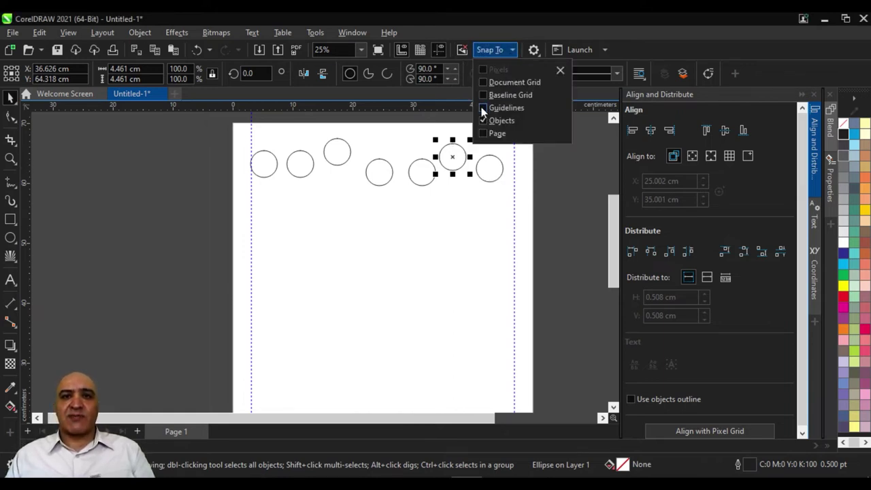
{"action": "left_click", "coordinate": [483, 108]}
Step: Snap the rightmost and leftmost circles against the right and left guidelines
{"action": "left_click", "coordinate": [473, 245]}
{"action": "left_click_drag", "start_coordinate": [453, 158], "coordinate": [502, 169]}
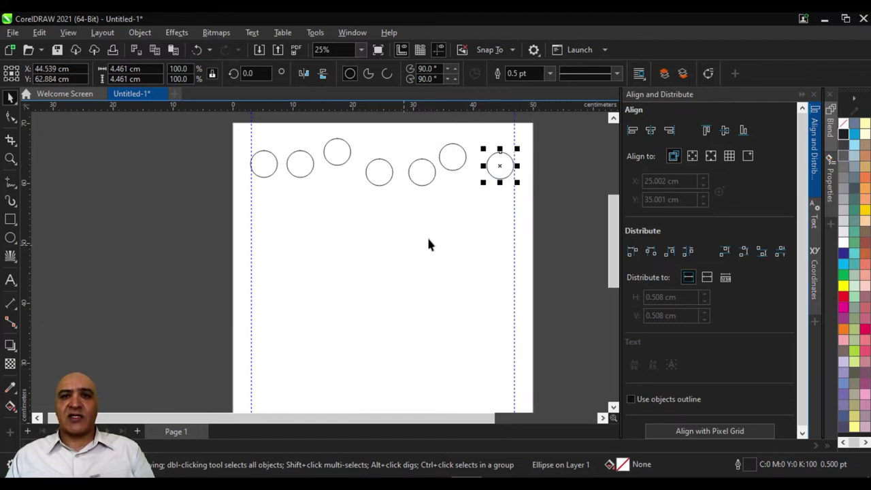
{"action": "left_click_drag", "start_coordinate": [265, 163], "coordinate": [259, 172]}
Step: Turn snapping off and try marquee-selecting the row of circles
{"action": "left_click", "coordinate": [175, 189]}
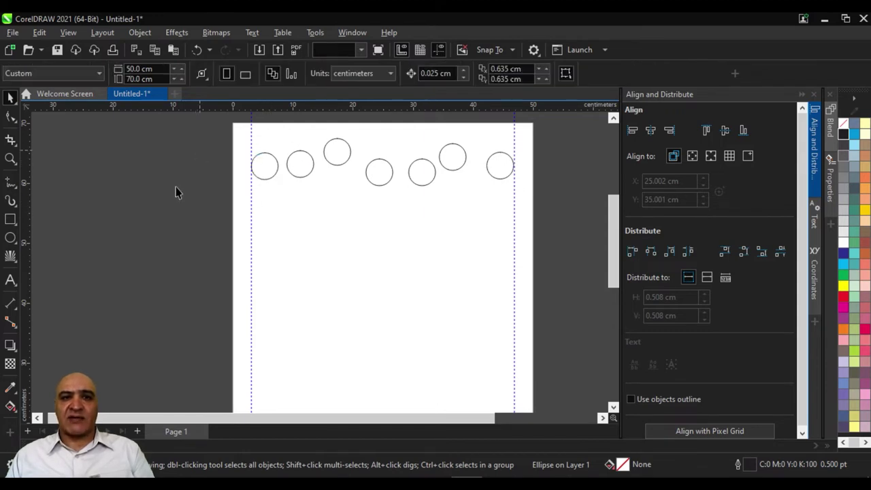
{"action": "left_click", "coordinate": [462, 50]}
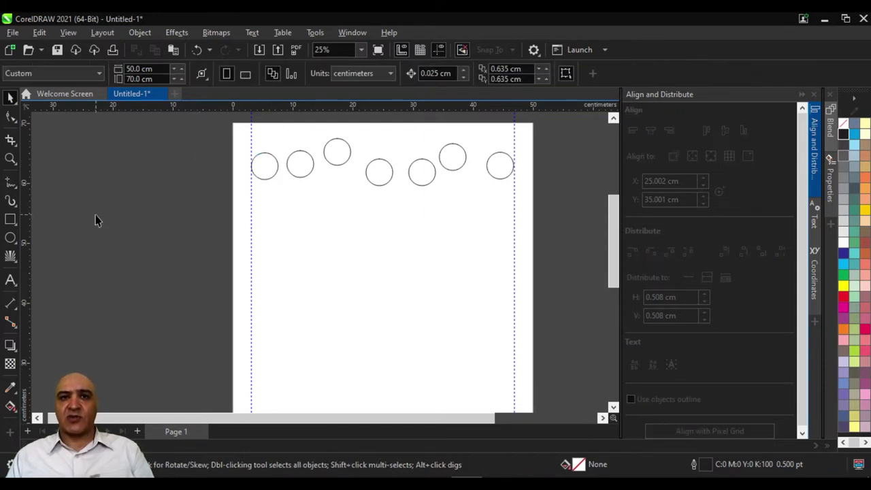
{"action": "left_click_drag", "start_coordinate": [219, 122], "coordinate": [539, 219]}
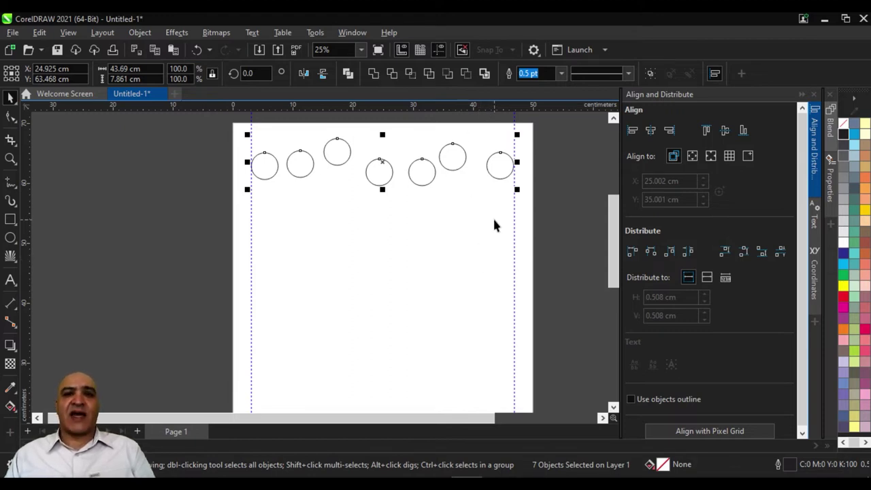
{"action": "left_click", "coordinate": [172, 215]}
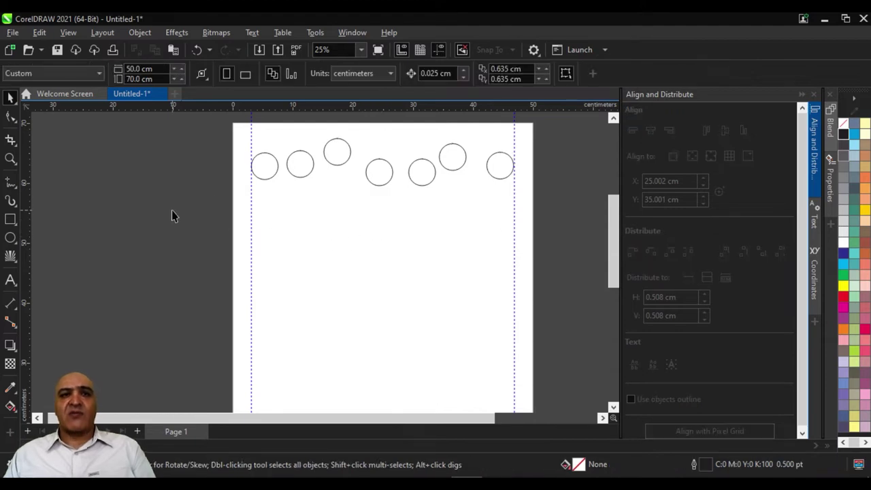
Step: Select all seven circles, Shift-adding the leftmost one to the marquee selection
{"action": "left_click", "coordinate": [266, 173]}
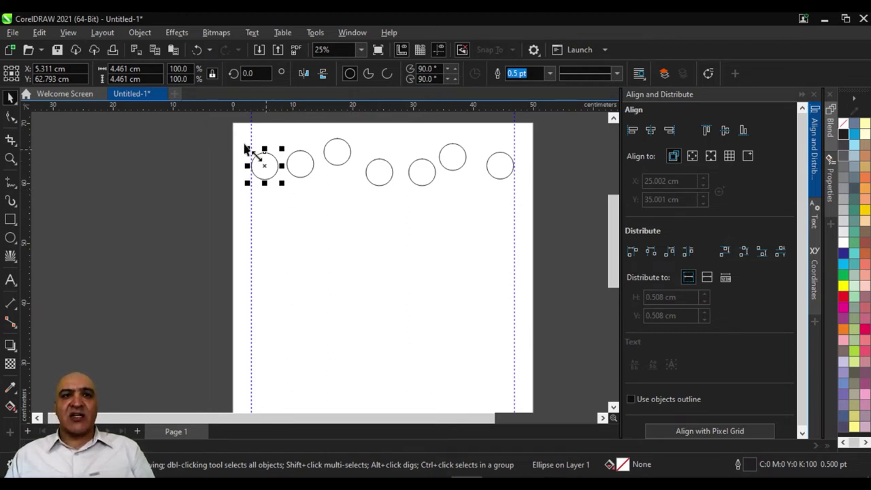
{"action": "left_click", "coordinate": [324, 219]}
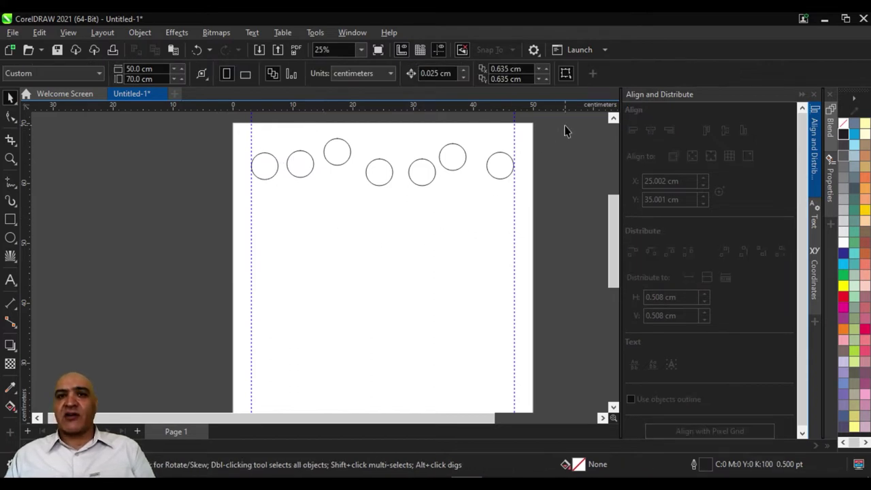
{"action": "left_click_drag", "start_coordinate": [564, 126], "coordinate": [283, 239]}
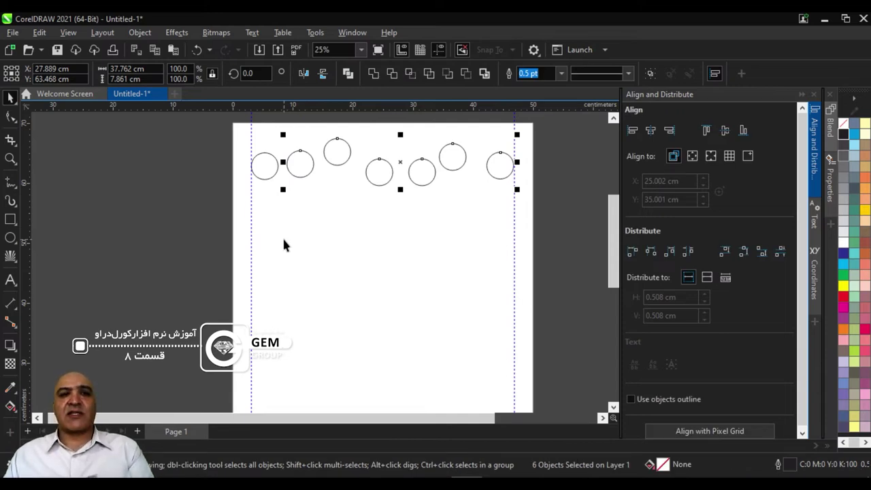
{"action": "left_click", "coordinate": [265, 170], "text": "shift"}
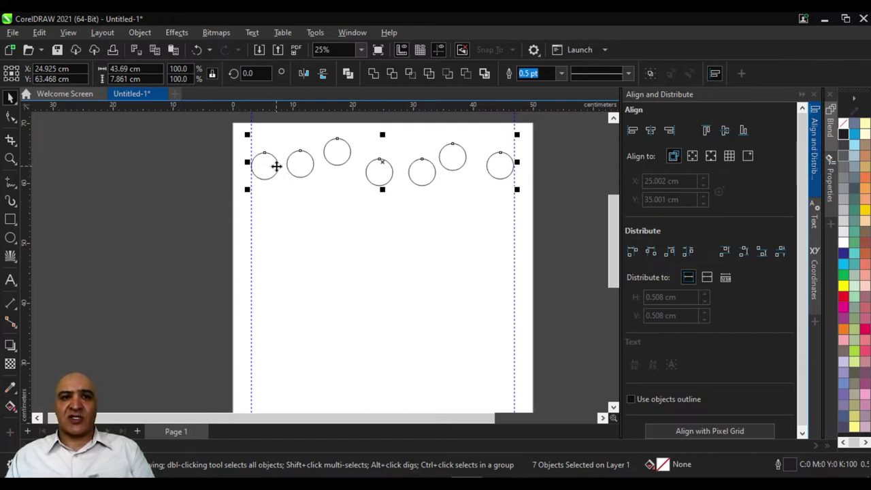
Step: Align the seven circles on one horizontal centre line and space them evenly
{"action": "left_click", "coordinate": [726, 130]}
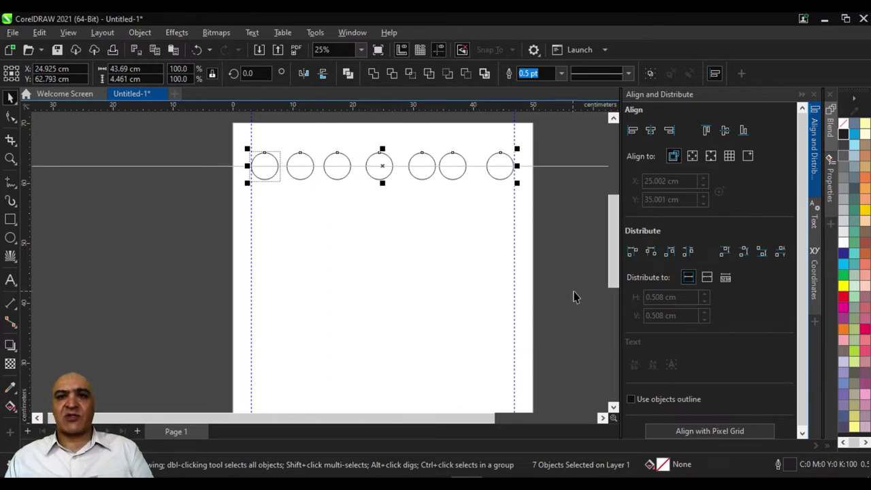
{"action": "left_click", "coordinate": [650, 252]}
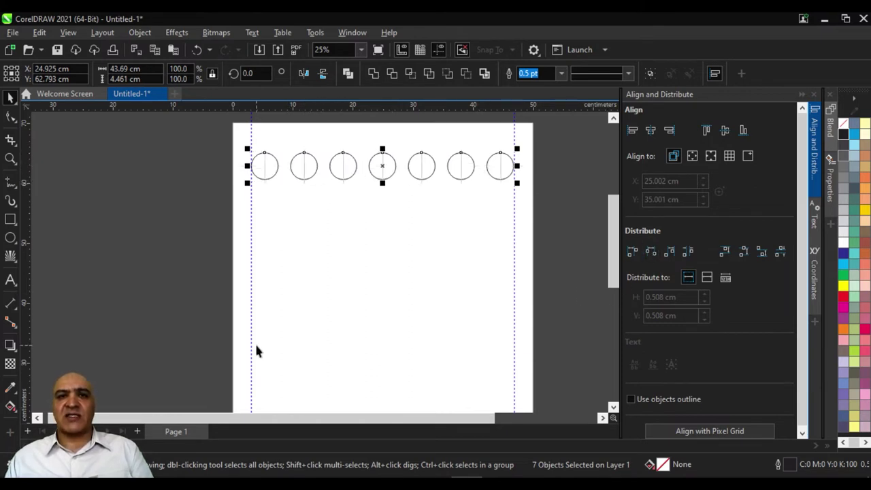
{"action": "left_click", "coordinate": [169, 253]}
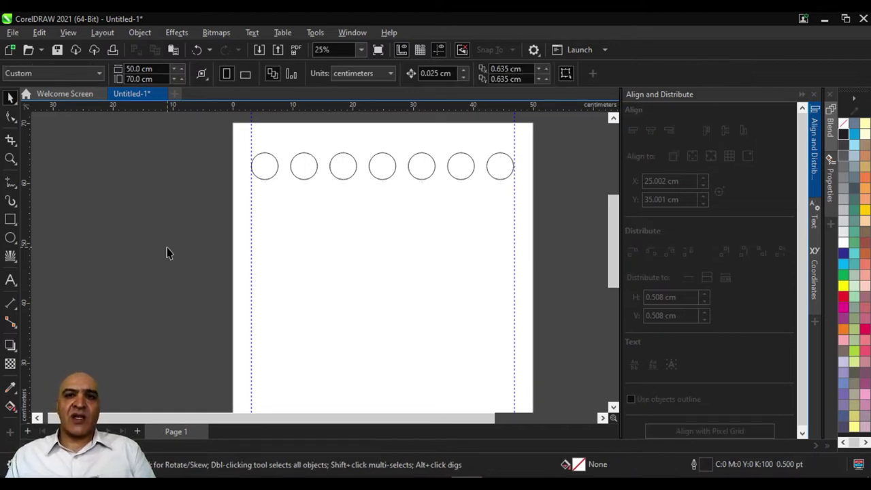
{"action": "left_click_drag", "start_coordinate": [190, 136], "coordinate": [545, 211]}
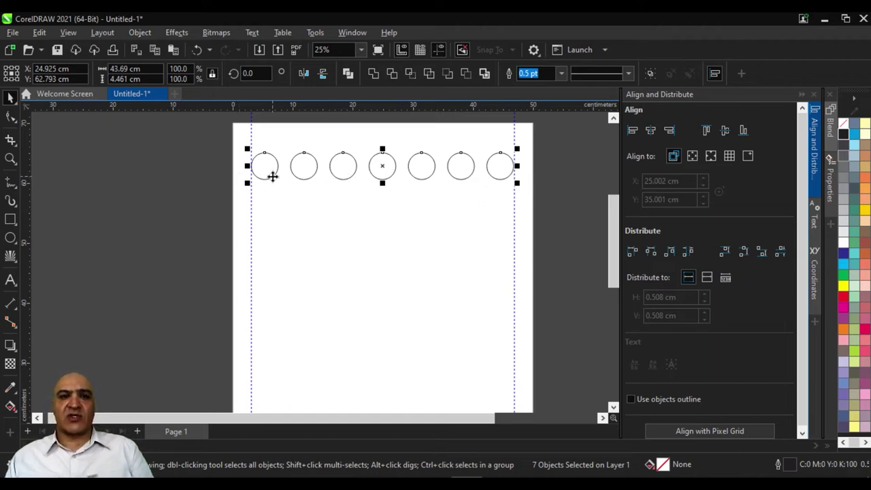
Step: Distribute the circle centres evenly across the page and collapse the Align and Distribute docker
{"action": "left_click", "coordinate": [651, 252]}
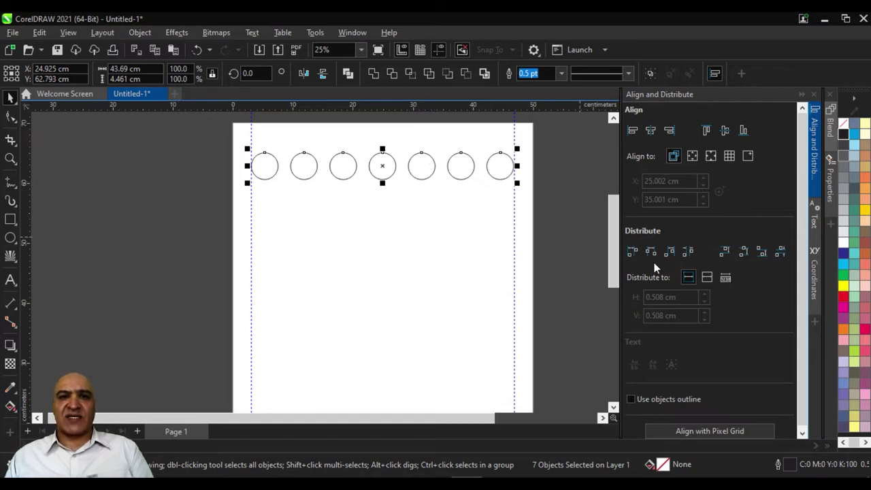
{"action": "left_click", "coordinate": [170, 242]}
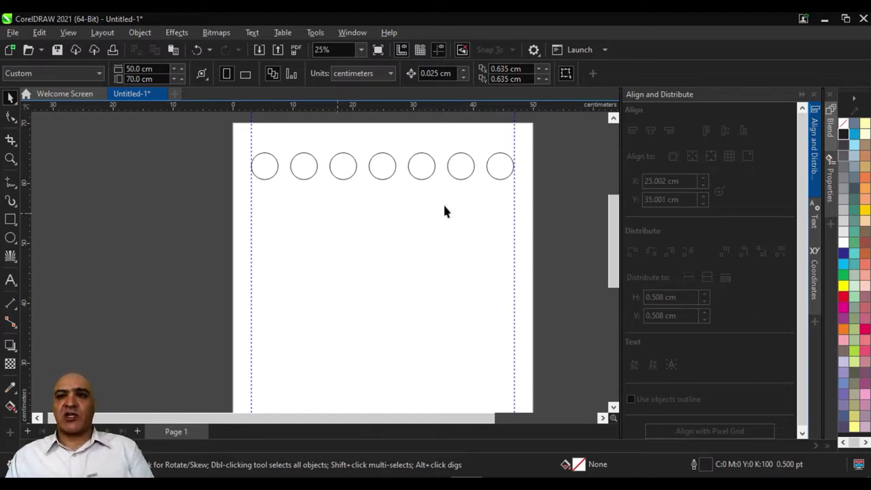
{"action": "left_click", "coordinate": [802, 95]}
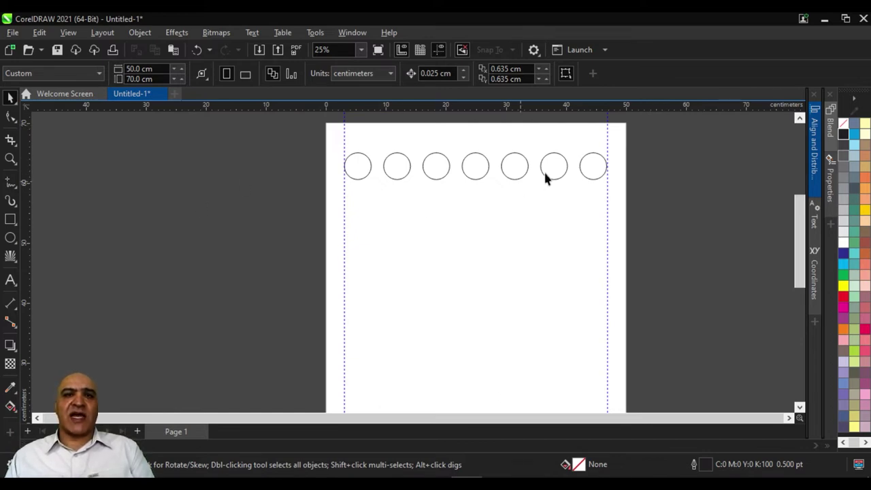
{"action": "left_click_drag", "start_coordinate": [693, 130], "coordinate": [251, 243]}
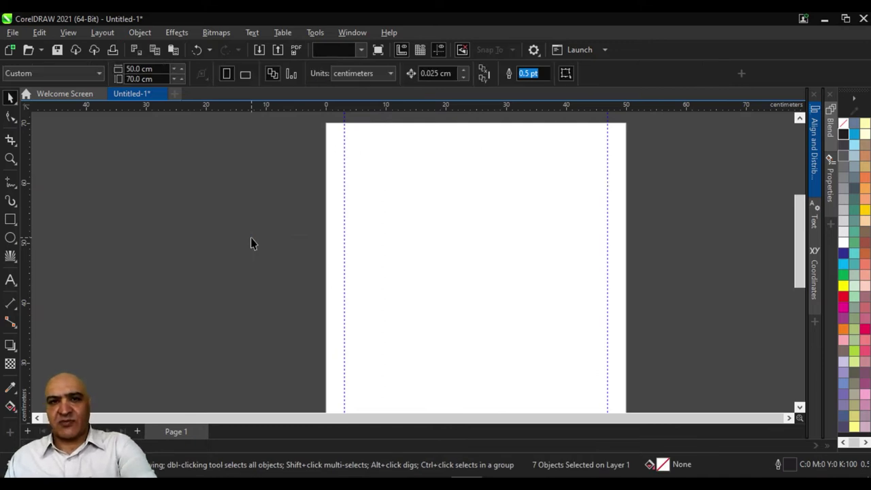
Step: Remove the circles and draw a triangle with the Polygon tool near the page centre
{"action": "key", "text": "Escape"}
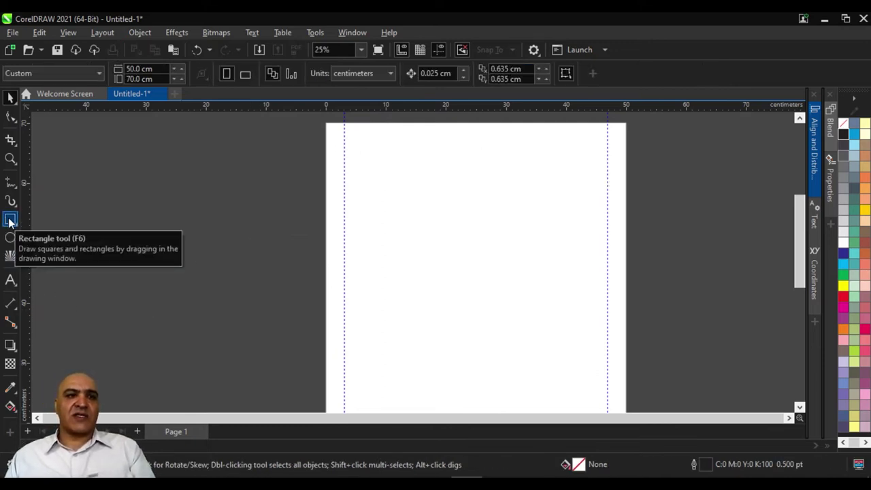
{"action": "left_click", "coordinate": [9, 264]}
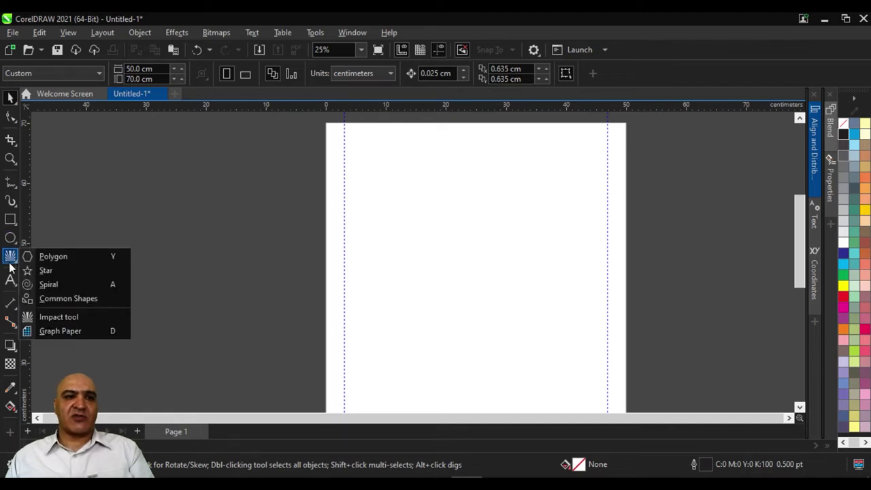
{"action": "left_click", "coordinate": [90, 265]}
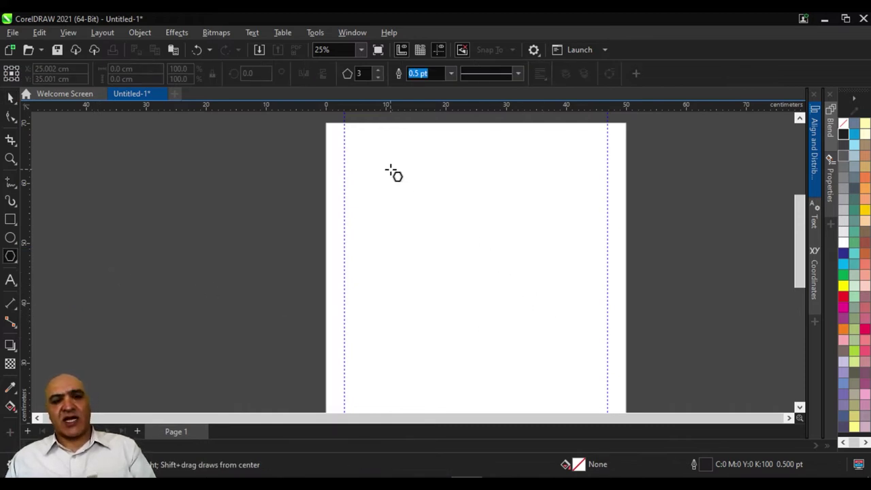
{"action": "left_click_drag", "start_coordinate": [389, 168], "coordinate": [452, 211]}
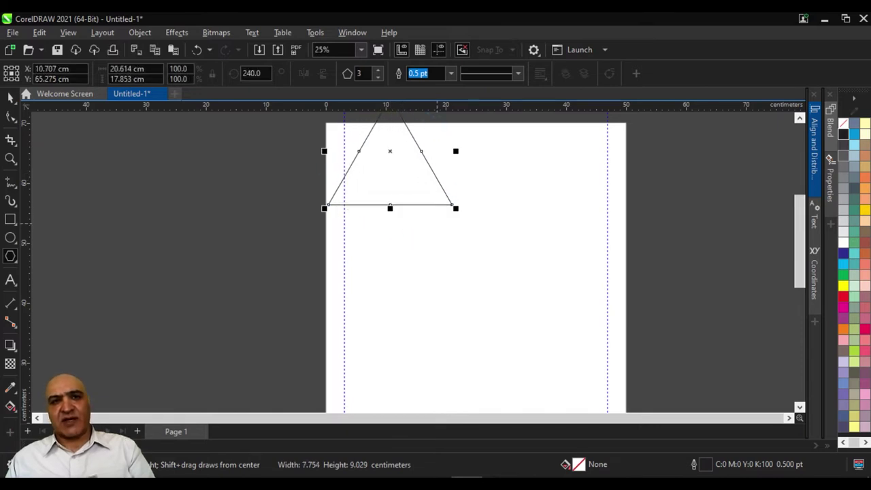
{"action": "key", "text": "space"}
{"action": "left_click_drag", "start_coordinate": [388, 154], "coordinate": [463, 237]}
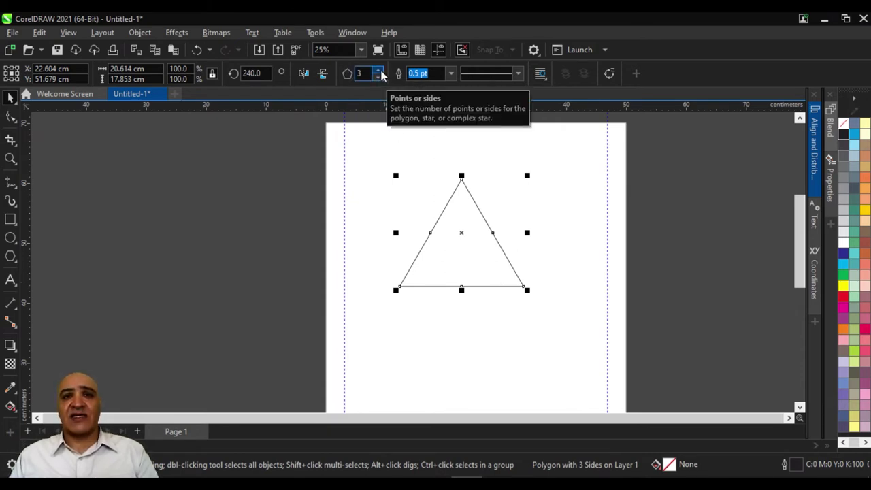
Step: Raise the polygon to nine sides, then delete it
{"action": "left_click", "coordinate": [381, 71]}
{"action": "left_click", "coordinate": [381, 71]}
{"action": "left_click", "coordinate": [381, 71]}
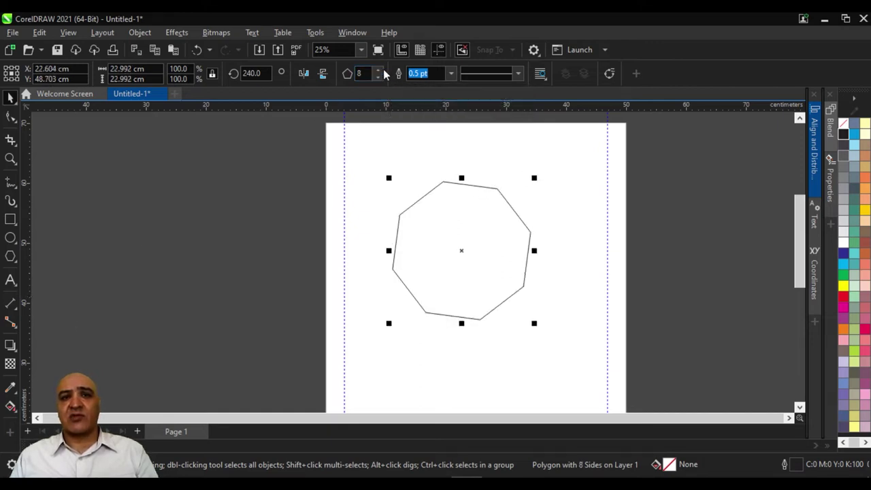
{"action": "left_click", "coordinate": [380, 71]}
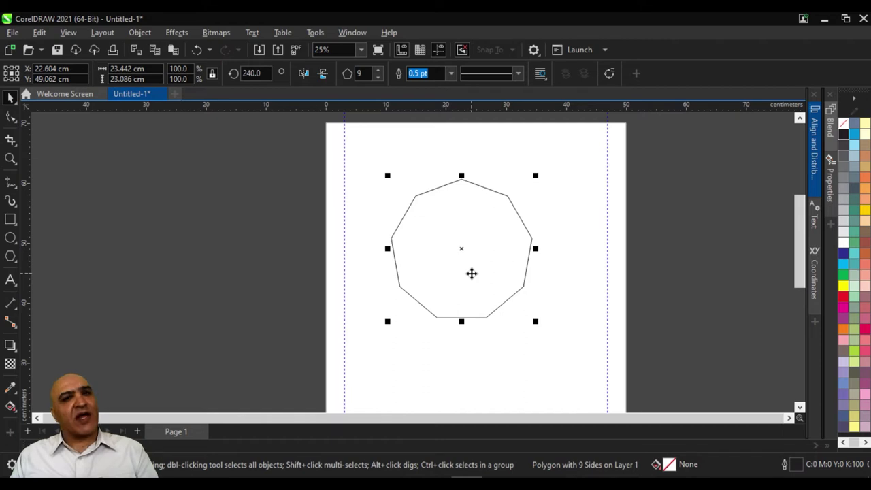
{"action": "key", "text": "Delete"}
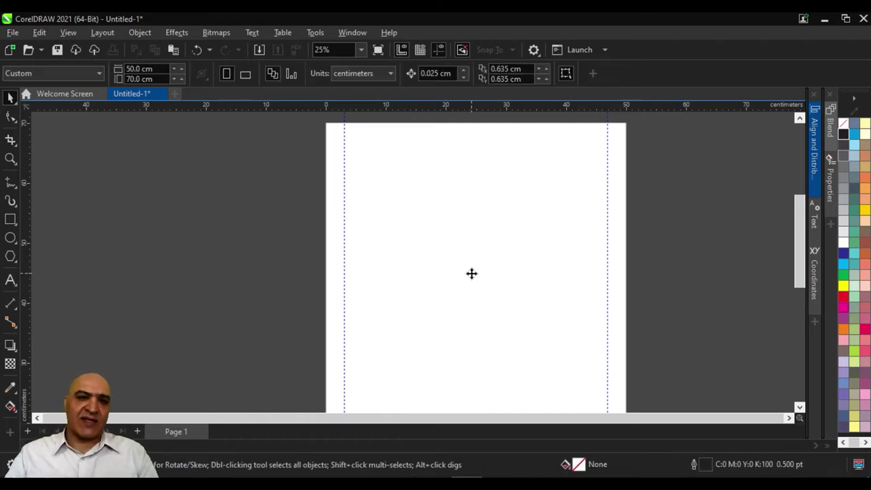
Step: Draw a five-point star with the Star tool and move it down and right
{"action": "left_click", "coordinate": [10, 256]}
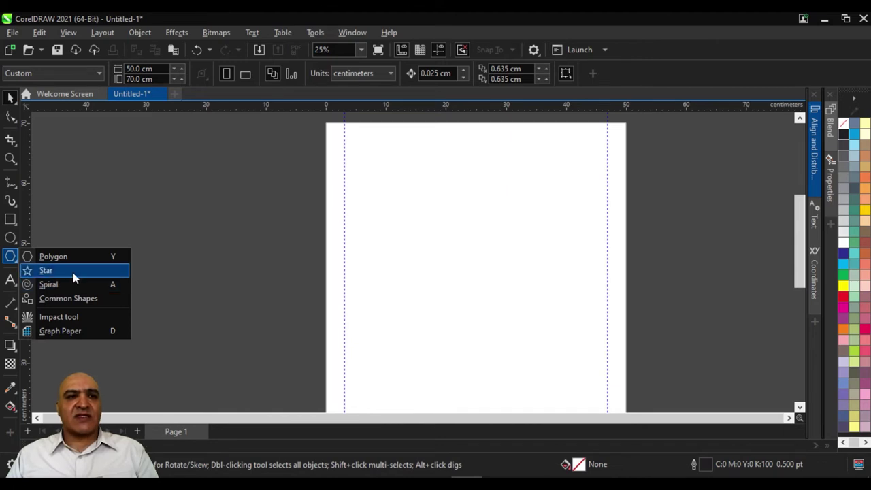
{"action": "left_click", "coordinate": [73, 272]}
{"action": "left_click_drag", "start_coordinate": [418, 194], "coordinate": [461, 245]}
{"action": "left_click", "coordinate": [10, 98]}
{"action": "left_click_drag", "start_coordinate": [447, 189], "coordinate": [464, 252]}
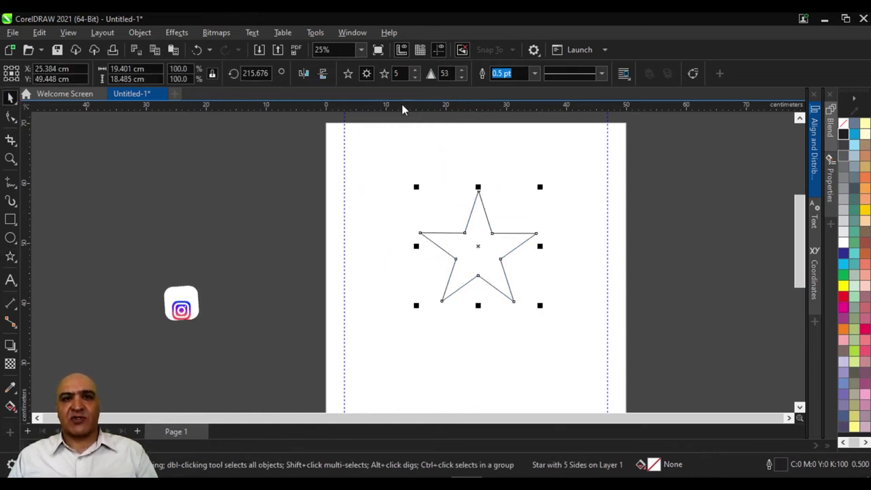
Step: Increase the star to eight points
{"action": "left_click", "coordinate": [416, 71]}
{"action": "left_click", "coordinate": [415, 70]}
{"action": "left_click", "coordinate": [415, 71]}
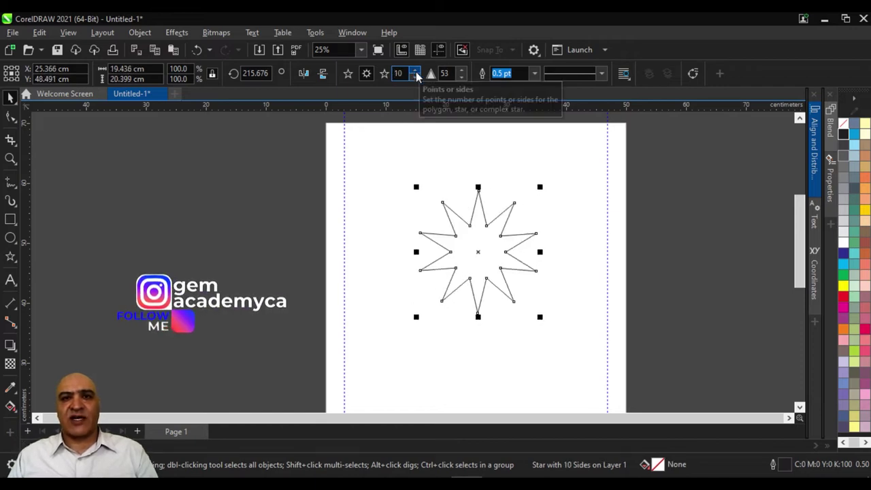
{"action": "left_click", "coordinate": [415, 77]}
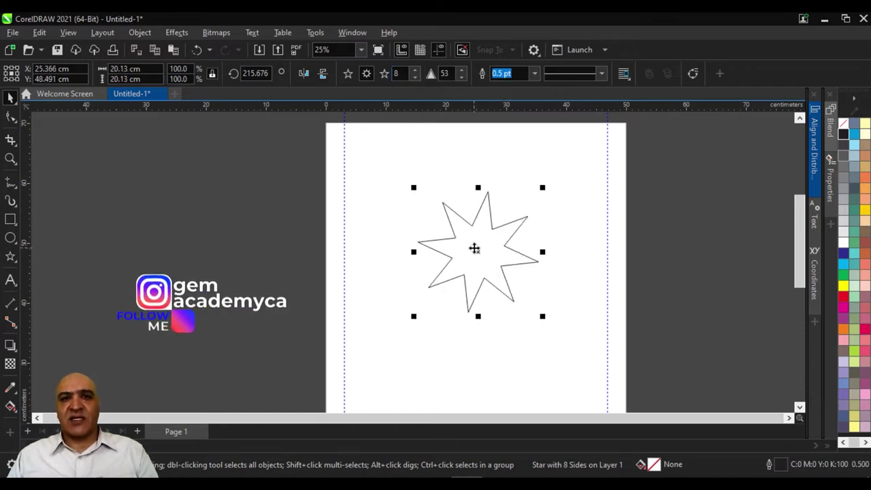
Step: Sharpen the star's points, then select the star and delete it
{"action": "left_click", "coordinate": [462, 71]}
{"action": "left_click", "coordinate": [463, 71]}
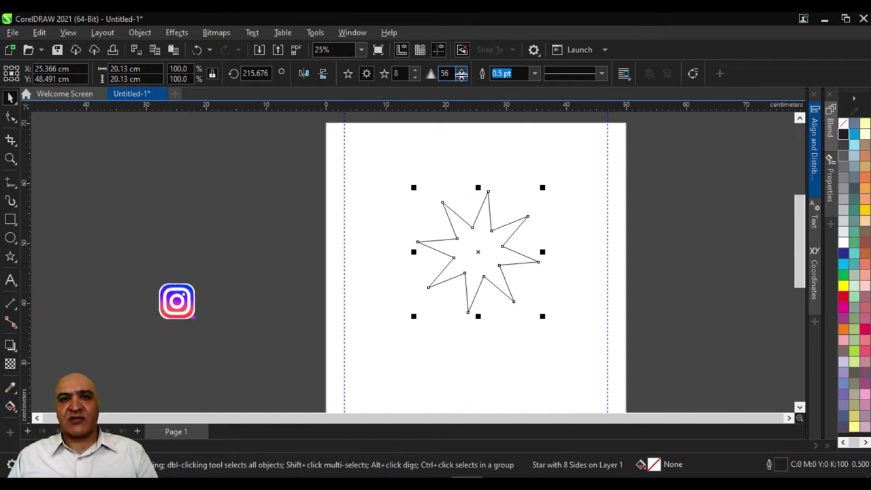
{"action": "left_click_drag", "start_coordinate": [461, 77], "coordinate": [501, 185]}
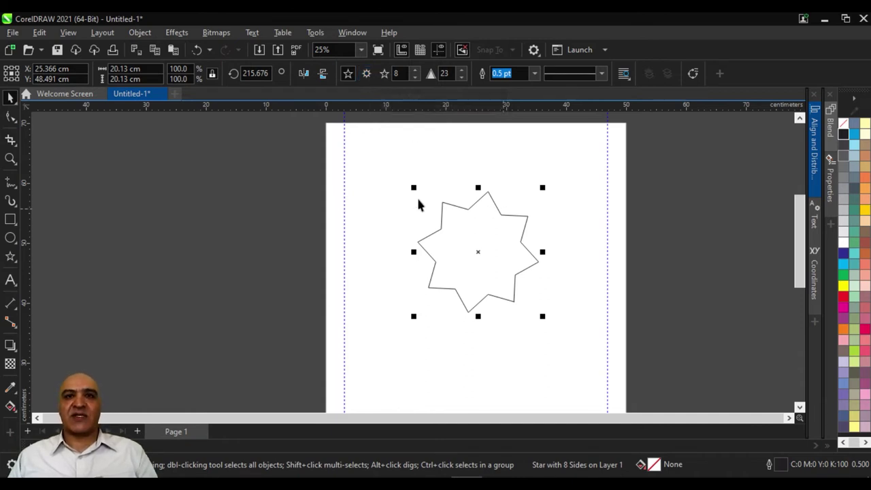
{"action": "left_click", "coordinate": [356, 158]}
{"action": "left_click", "coordinate": [485, 255]}
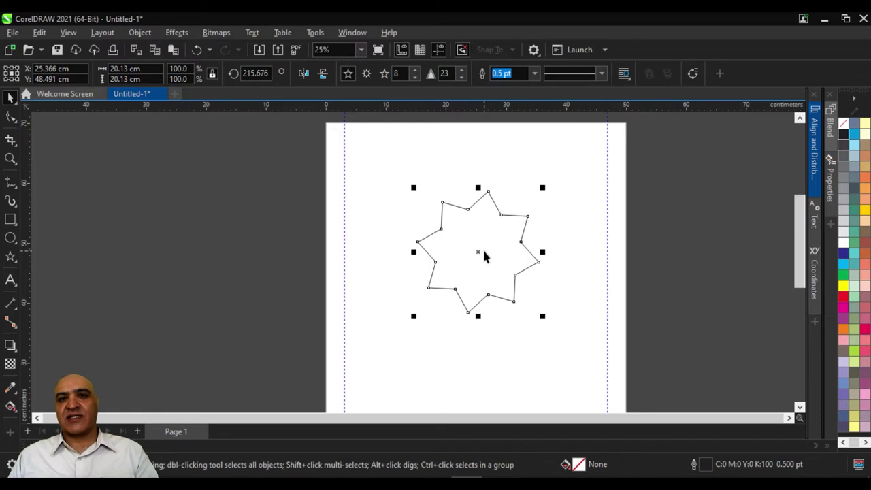
{"action": "key", "text": "Delete"}
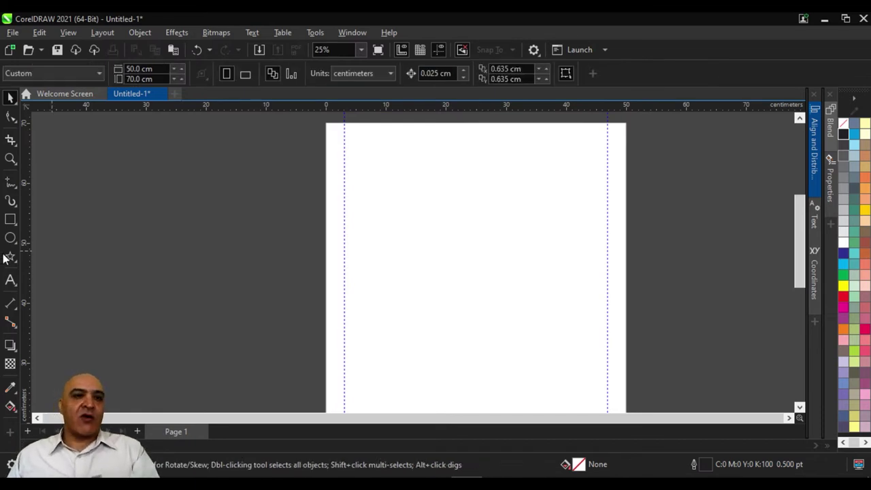
Step: Draw a tight logarithmic spiral, then a larger symmetric spiral below it
{"action": "left_click", "coordinate": [9, 257]}
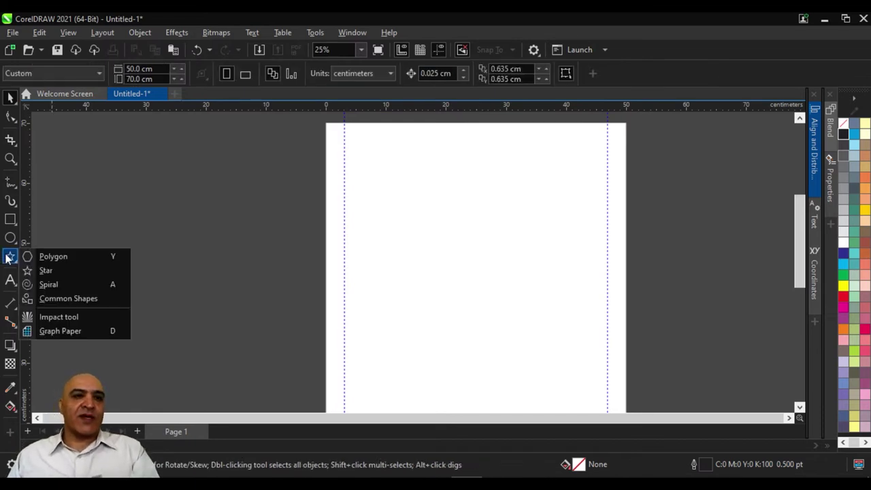
{"action": "left_click", "coordinate": [72, 285]}
{"action": "left_click_drag", "start_coordinate": [405, 185], "coordinate": [525, 295]}
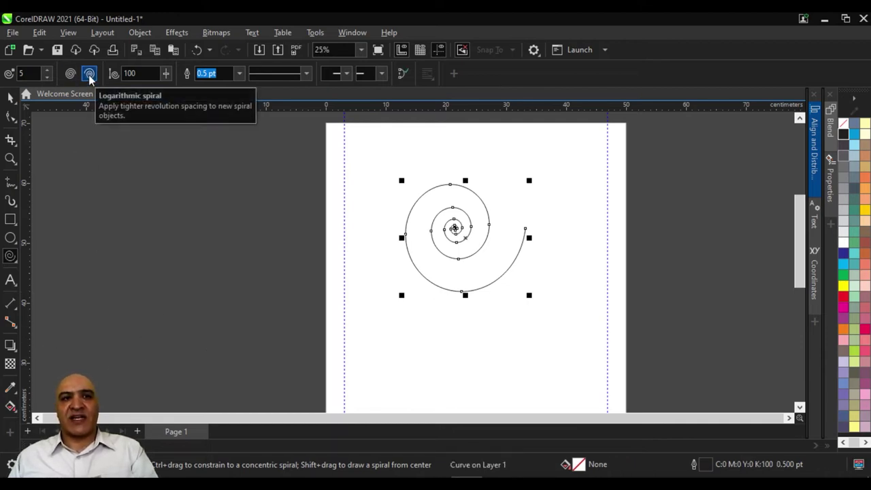
{"action": "left_click", "coordinate": [70, 73]}
{"action": "scroll", "coordinate": [443, 320], "scroll_direction": "down", "scroll_amount": 1}
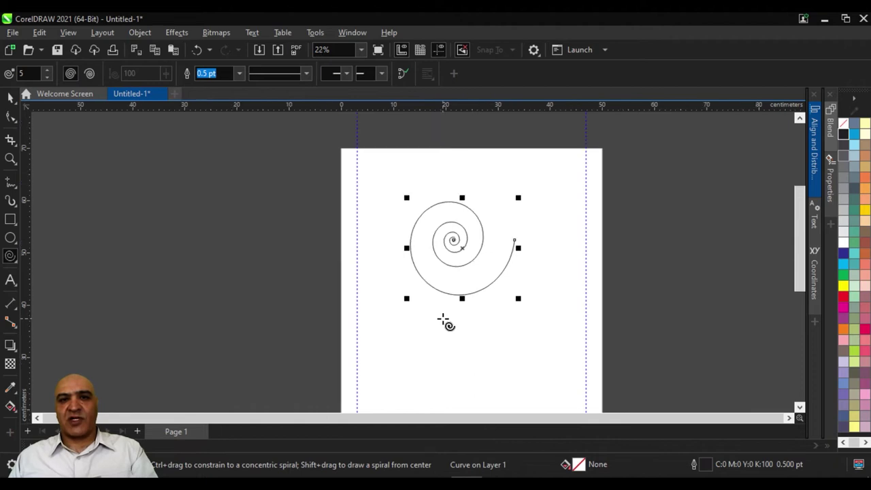
{"action": "scroll", "coordinate": [443, 320], "scroll_direction": "down", "scroll_amount": 2}
{"action": "left_click_drag", "start_coordinate": [451, 242], "coordinate": [587, 371]}
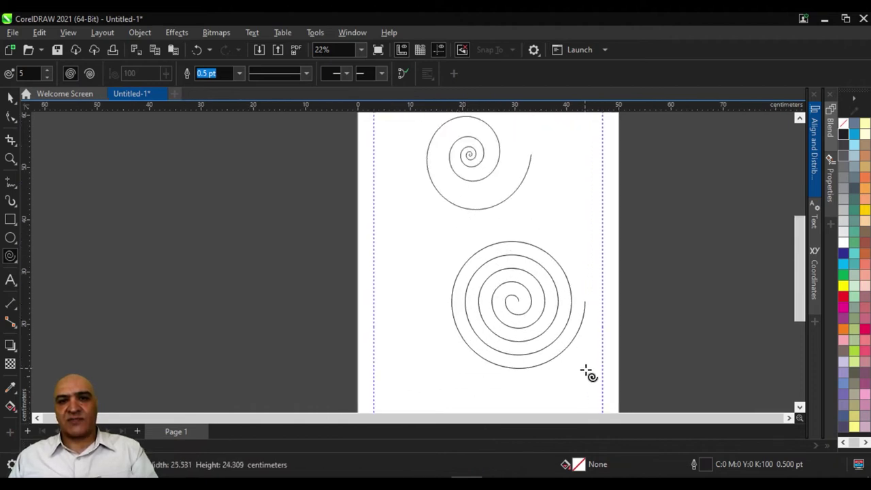
{"action": "left_click", "coordinate": [10, 97]}
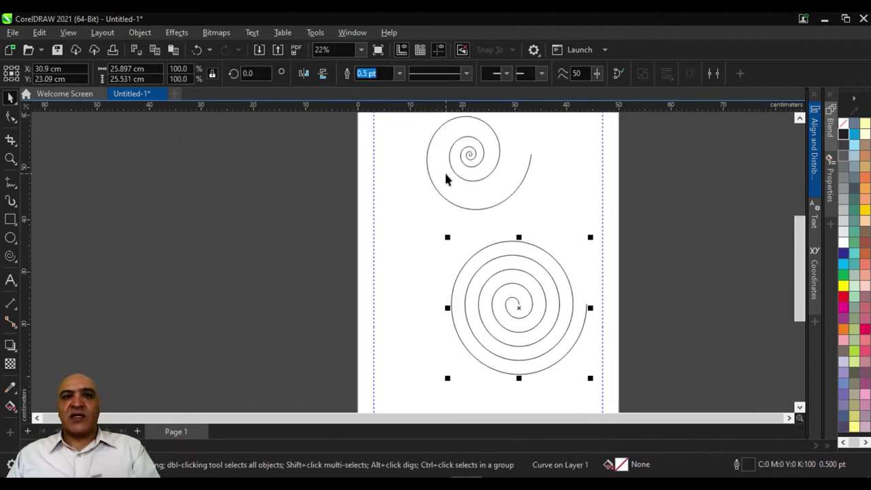
Step: Move the small spiral beside the larger one and draw a 14.659 × 16.125 cm rectangle near the page top
{"action": "left_click_drag", "start_coordinate": [446, 179], "coordinate": [415, 208]}
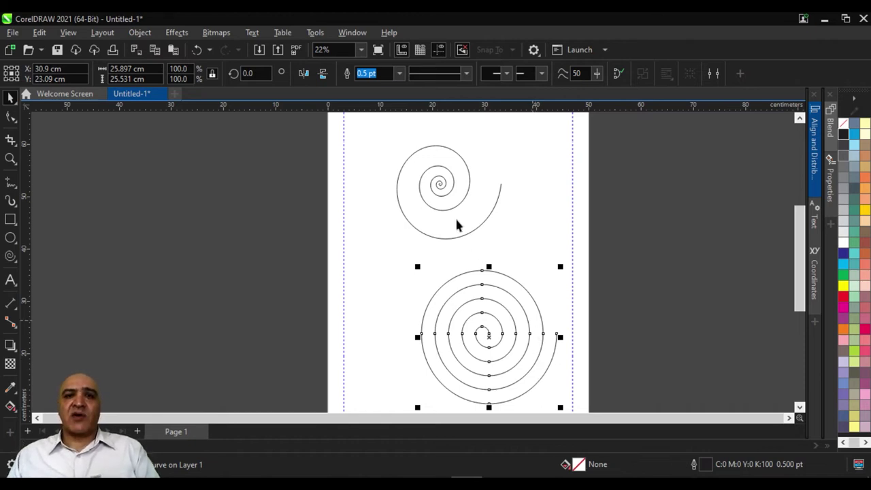
{"action": "left_click_drag", "start_coordinate": [439, 190], "coordinate": [352, 321]}
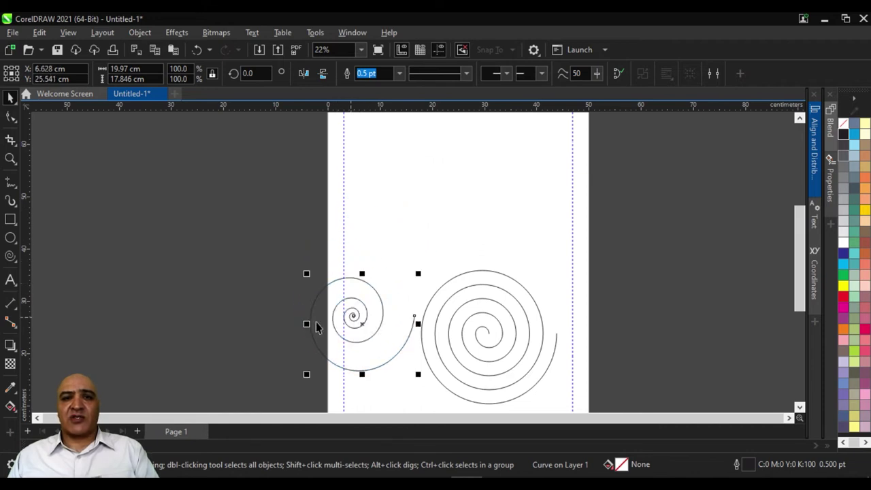
{"action": "left_click", "coordinate": [10, 219]}
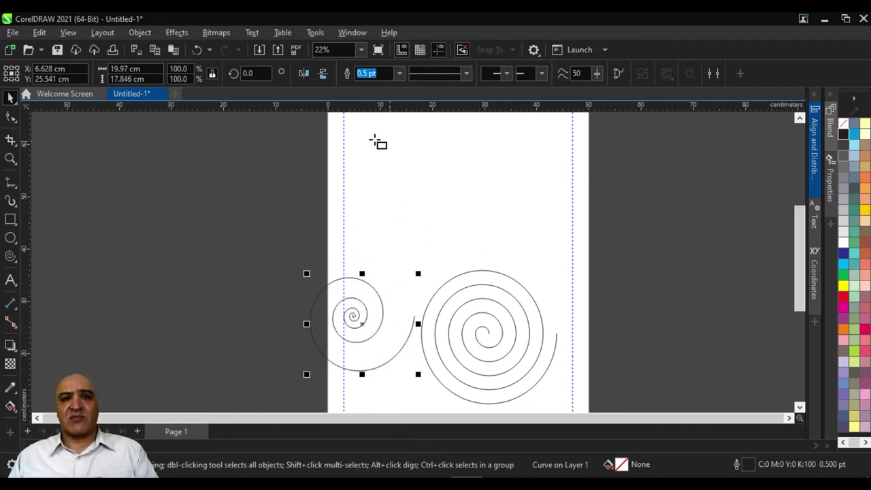
{"action": "left_click_drag", "start_coordinate": [377, 139], "coordinate": [454, 223]}
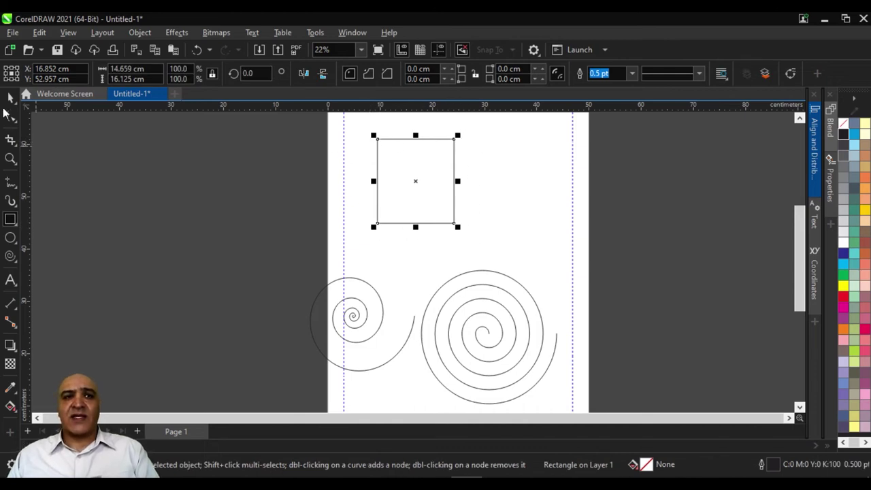
Step: Fill the rectangle dark blue and move the small spiral next to it
{"action": "key", "text": "space"}
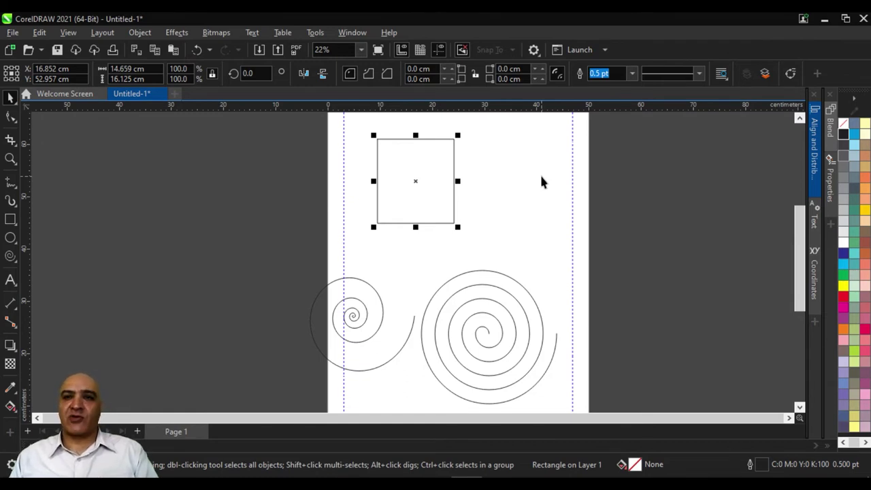
{"action": "left_click", "coordinate": [843, 253]}
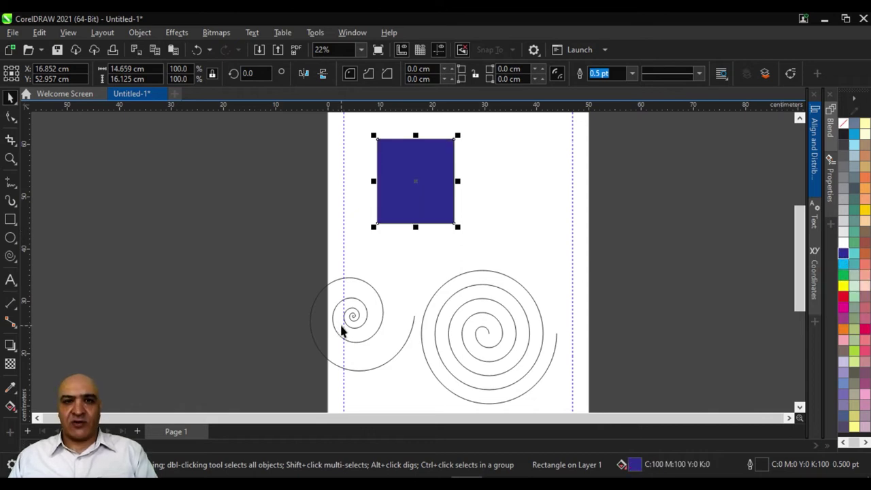
{"action": "mouse_move", "coordinate": [356, 321]}
{"action": "left_mouse_down"}
{"action": "mouse_move", "coordinate": [517, 194]}
{"action": "mouse_move", "coordinate": [507, 184]}
{"action": "left_mouse_up"}
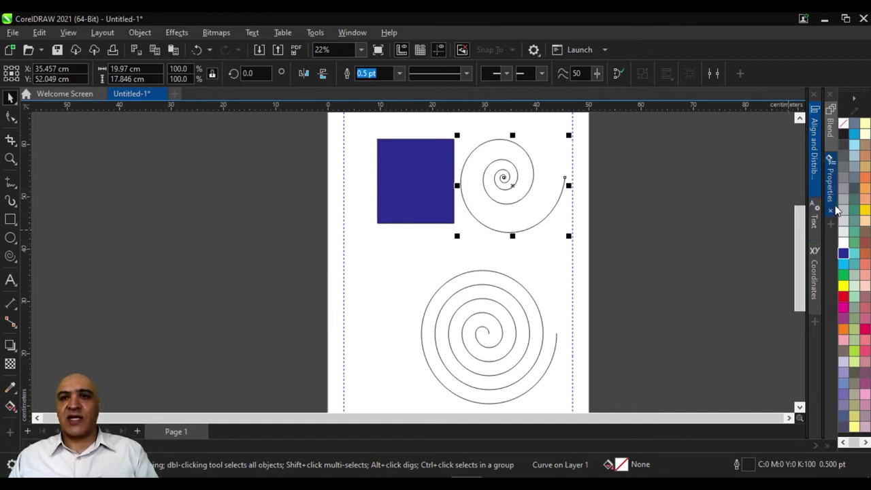
Step: Give the small spiral a dark blue fill and a dark blue 16.0 pt outline
{"action": "left_click", "coordinate": [844, 254]}
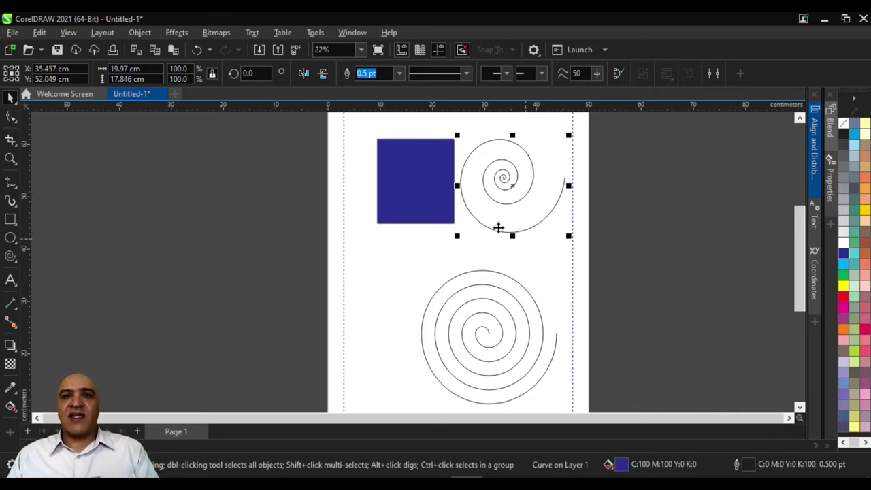
{"action": "right_click", "coordinate": [843, 256]}
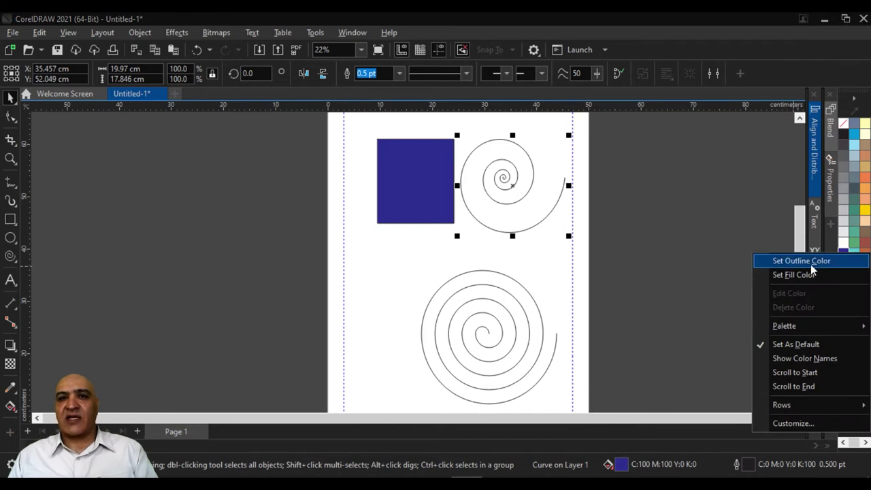
{"action": "left_click", "coordinate": [811, 264]}
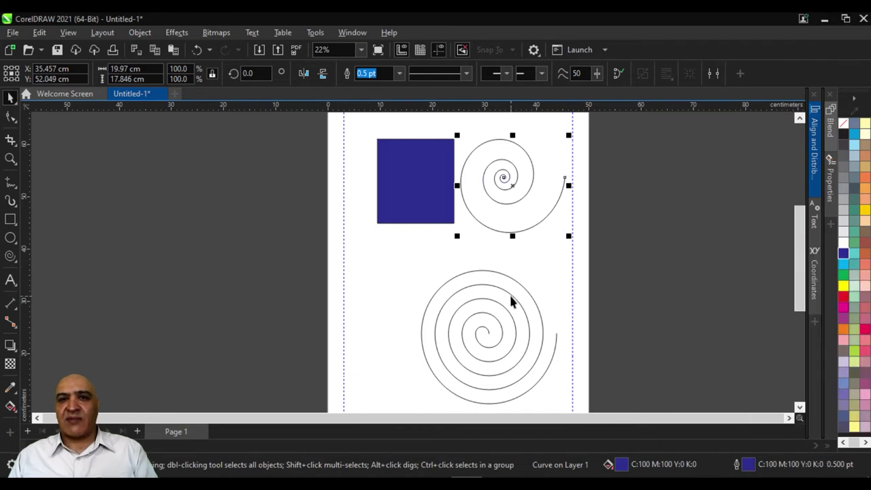
{"action": "left_click", "coordinate": [399, 73]}
{"action": "left_click", "coordinate": [378, 164]}
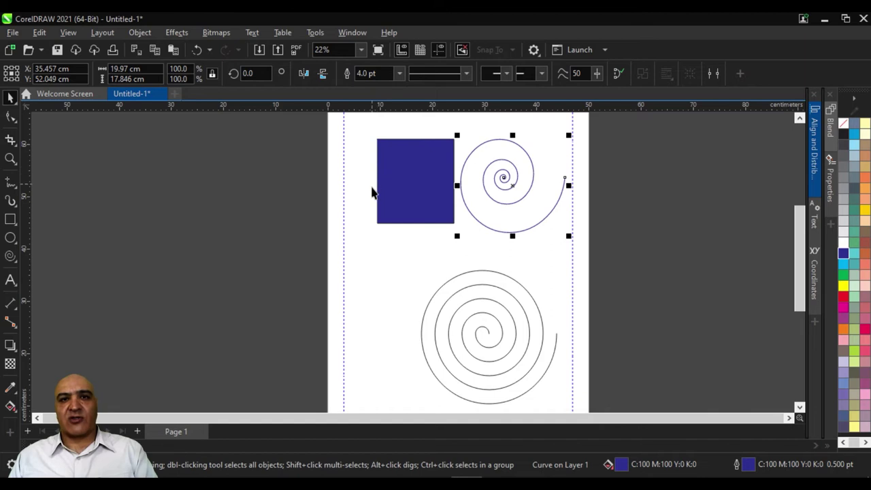
{"action": "left_click", "coordinate": [399, 73]}
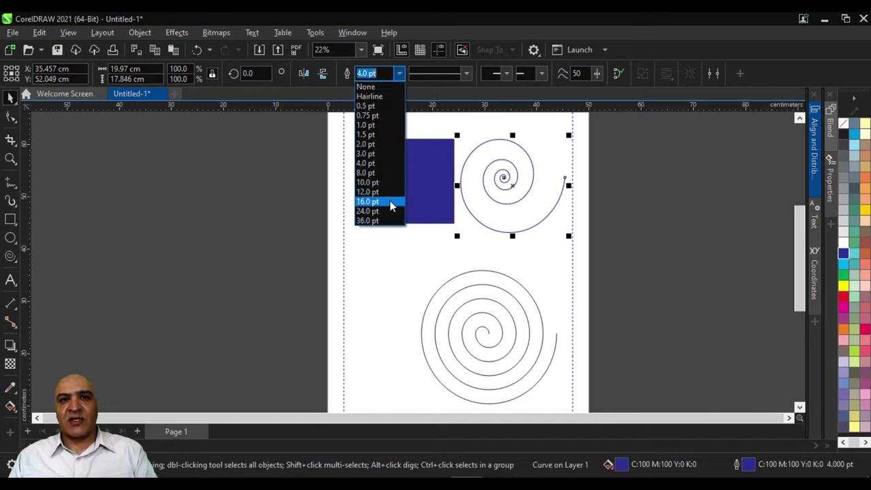
{"action": "left_click", "coordinate": [389, 201]}
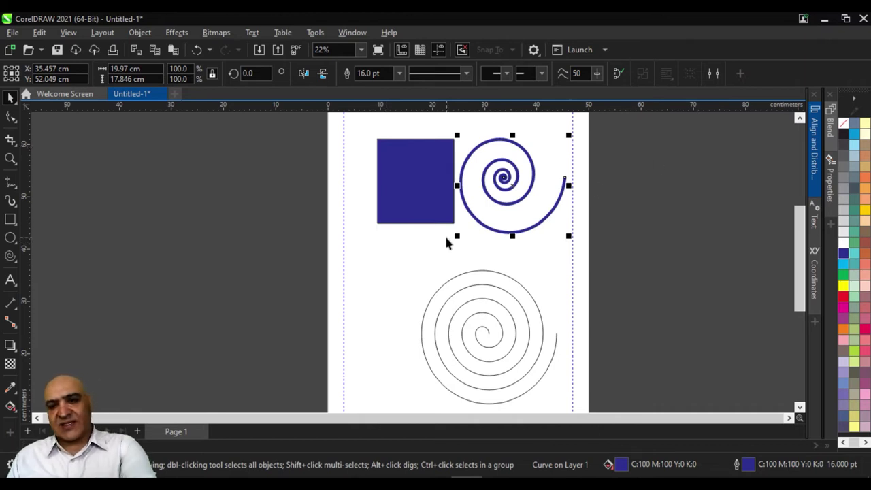
Step: Delete both the thick blue spiral and the large thin spiral
{"action": "key", "text": "Delete"}
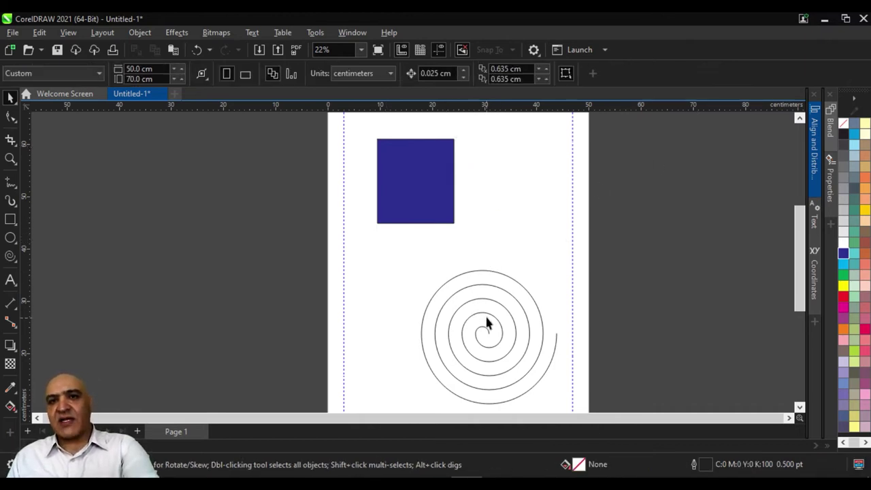
{"action": "left_click", "coordinate": [486, 315]}
{"action": "key", "text": "Delete"}
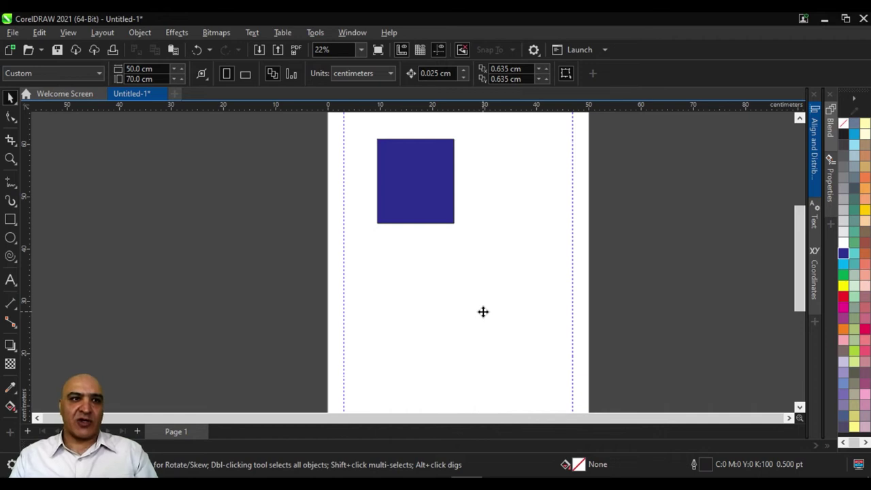
Step: Choose the Common Shapes tool from the Polygon tool flyout
{"action": "left_click", "coordinate": [11, 262]}
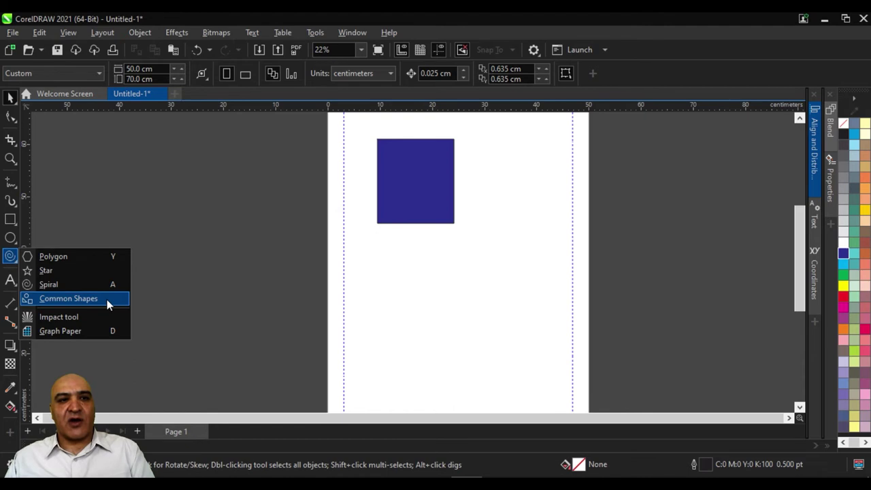
{"action": "left_click", "coordinate": [106, 303]}
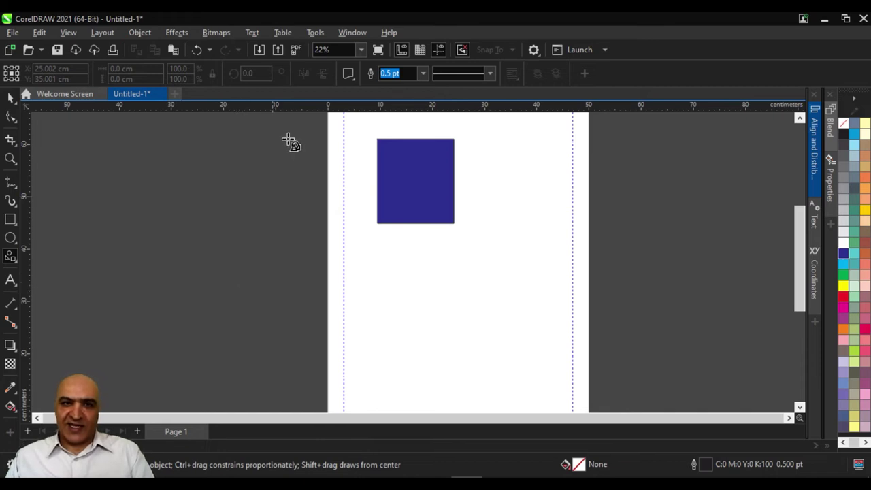
Step: Pick the cross from the Perfect Shapes gallery and draw it below the blue rectangle
{"action": "left_click", "coordinate": [349, 73]}
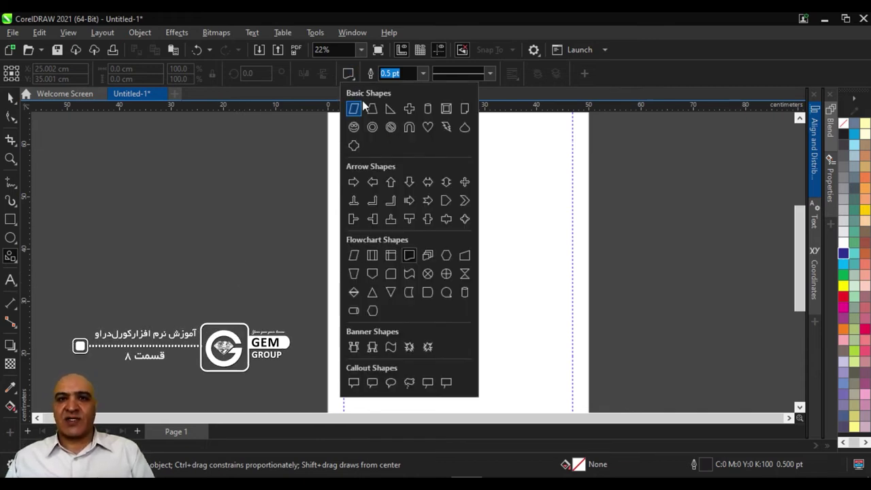
{"action": "left_click", "coordinate": [409, 108]}
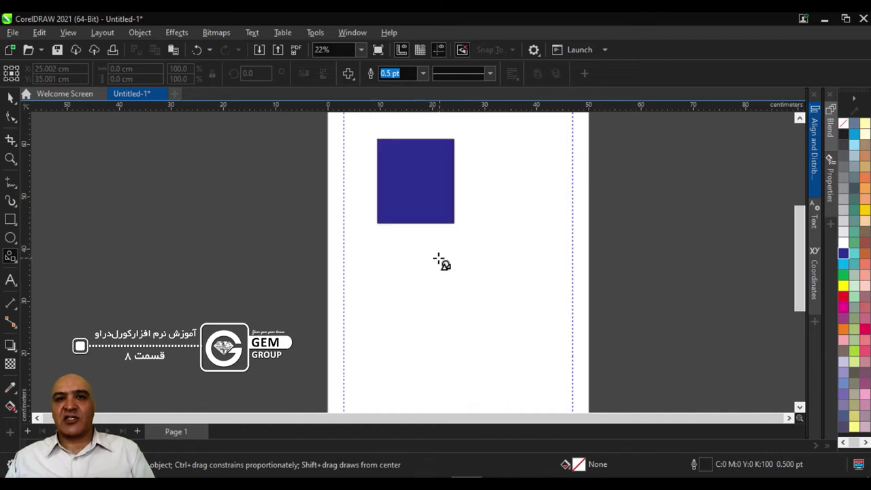
{"action": "mouse_move", "coordinate": [433, 257]}
{"action": "left_mouse_down"}
{"action": "mouse_move", "coordinate": [523, 359]}
{"action": "mouse_move", "coordinate": [546, 371]}
{"action": "left_mouse_up"}
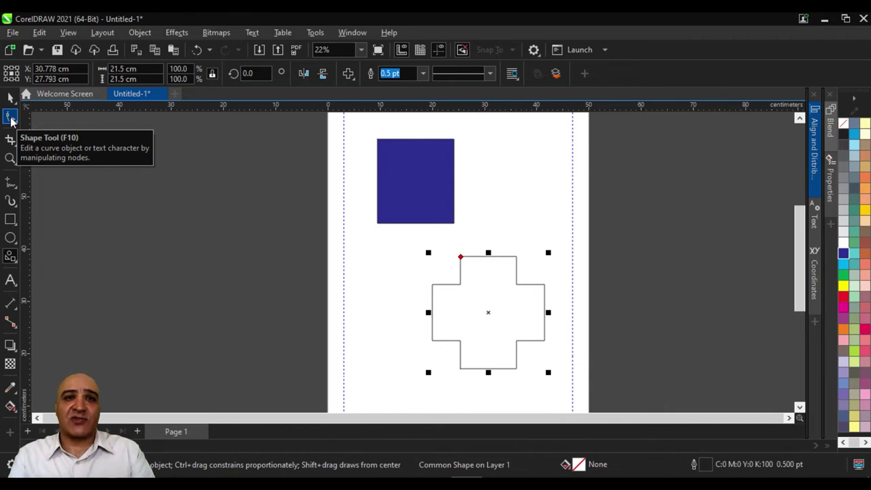
Step: Drag the cross's glyph node inward with the Shape tool to make its arms thin
{"action": "left_click", "coordinate": [10, 117]}
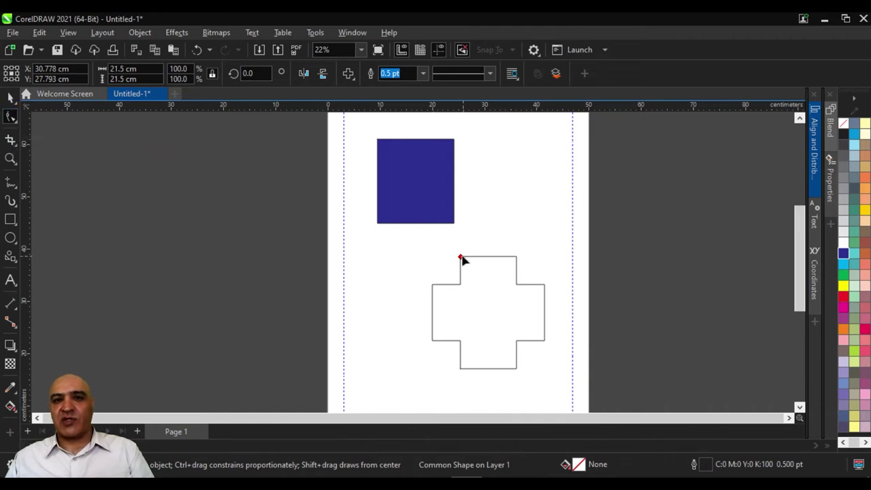
{"action": "left_click_drag", "start_coordinate": [460, 259], "coordinate": [480, 255]}
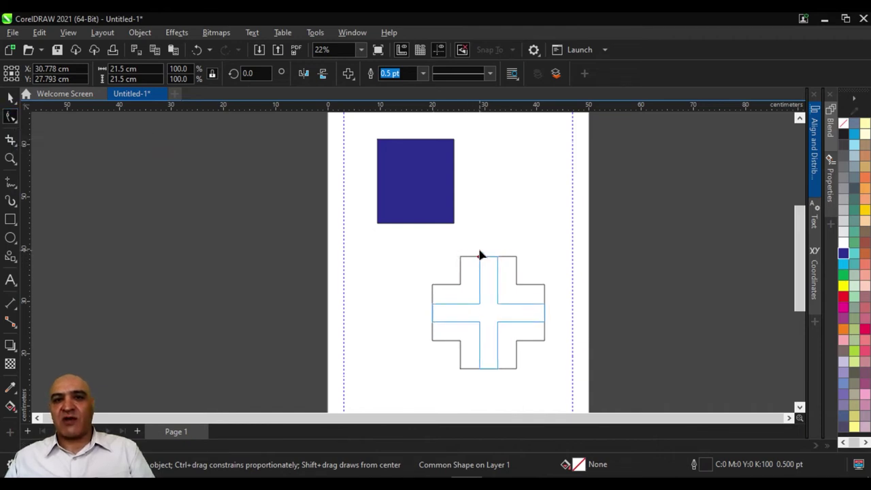
{"action": "left_click_drag", "start_coordinate": [481, 256], "coordinate": [482, 257]}
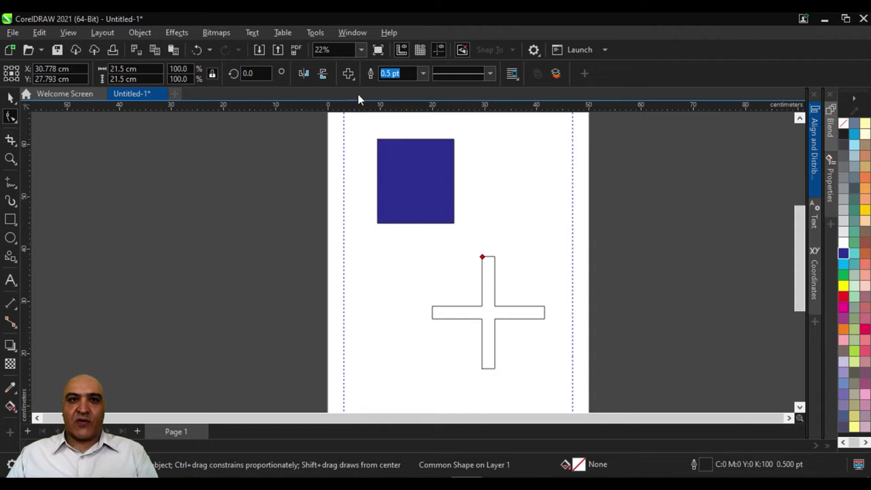
Step: Draw a smiley face right of the blue rectangle and adjust its mouth curve with the Shape tool
{"action": "left_click", "coordinate": [348, 73]}
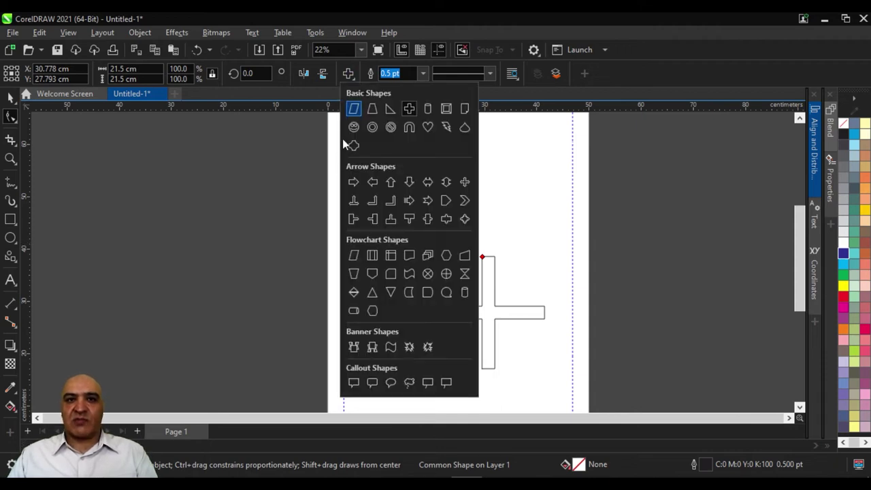
{"action": "left_click", "coordinate": [354, 126]}
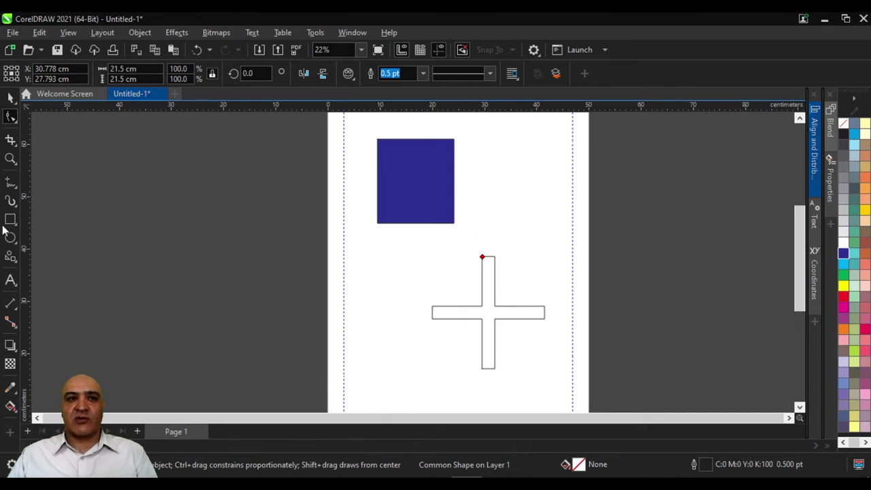
{"action": "left_click", "coordinate": [10, 256]}
{"action": "mouse_move", "coordinate": [480, 129]}
{"action": "left_mouse_down"}
{"action": "mouse_move", "coordinate": [550, 214]}
{"action": "mouse_move", "coordinate": [562, 213]}
{"action": "left_mouse_up"}
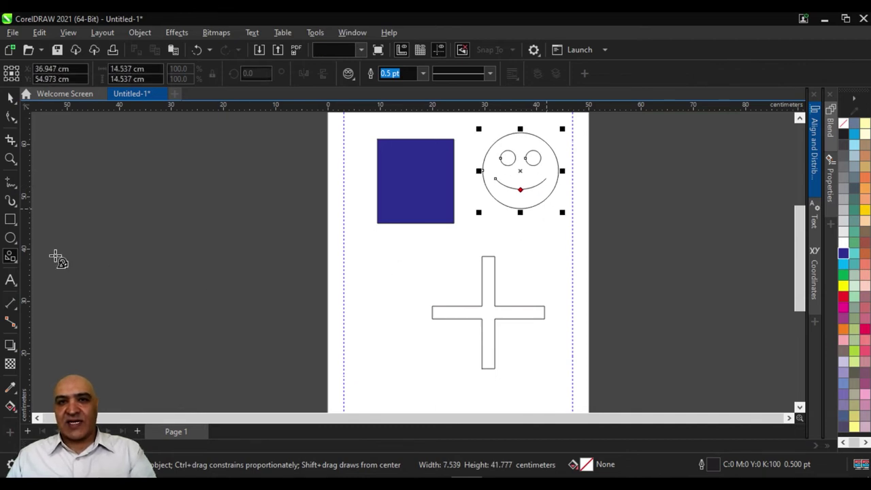
{"action": "left_click", "coordinate": [11, 116]}
{"action": "mouse_move", "coordinate": [520, 192]}
{"action": "left_mouse_down"}
{"action": "mouse_move", "coordinate": [521, 175]}
{"action": "mouse_move", "coordinate": [525, 194]}
{"action": "left_mouse_up"}
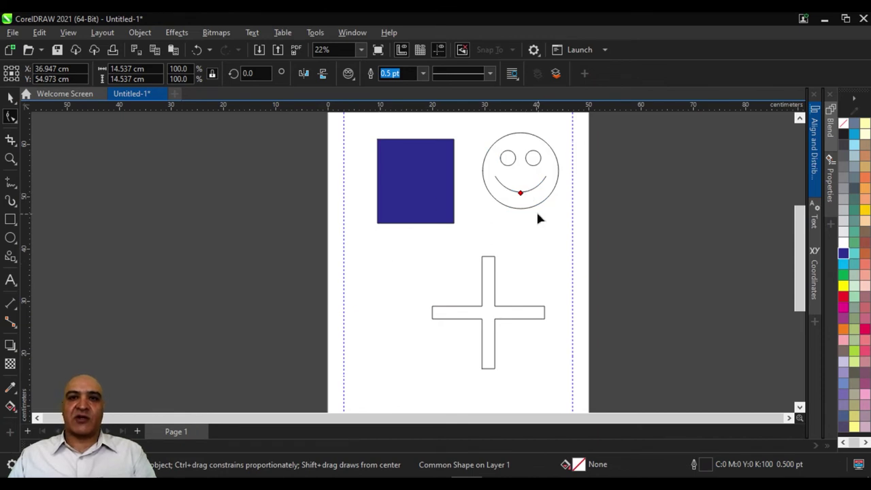
{"action": "left_click", "coordinate": [352, 77]}
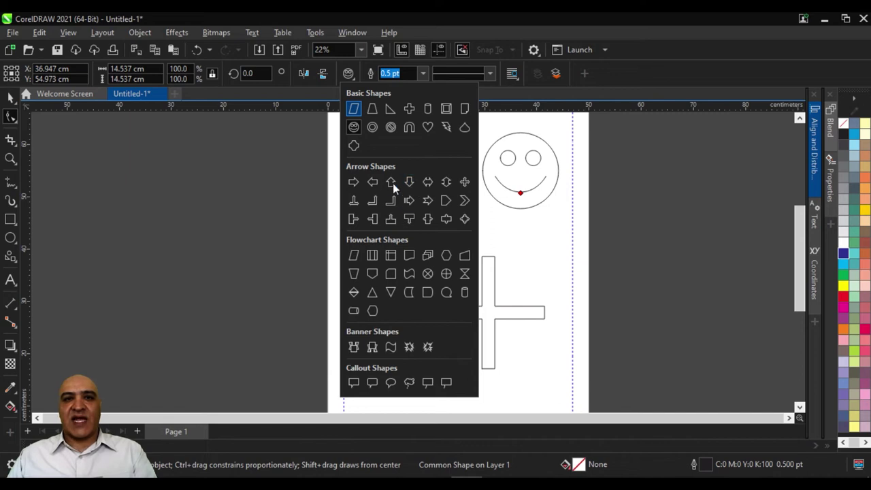
Step: Pick the boxed down-arrow shape and draw it left of the cross
{"action": "left_click", "coordinate": [428, 291]}
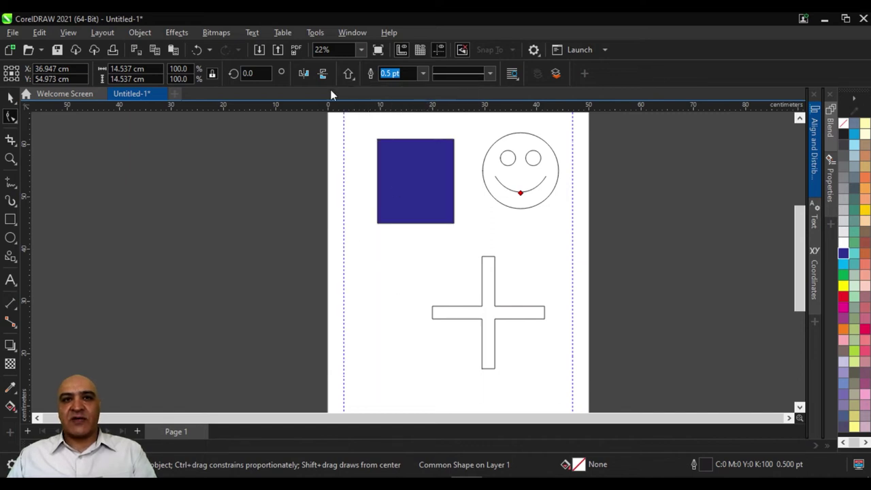
{"action": "left_click", "coordinate": [11, 256]}
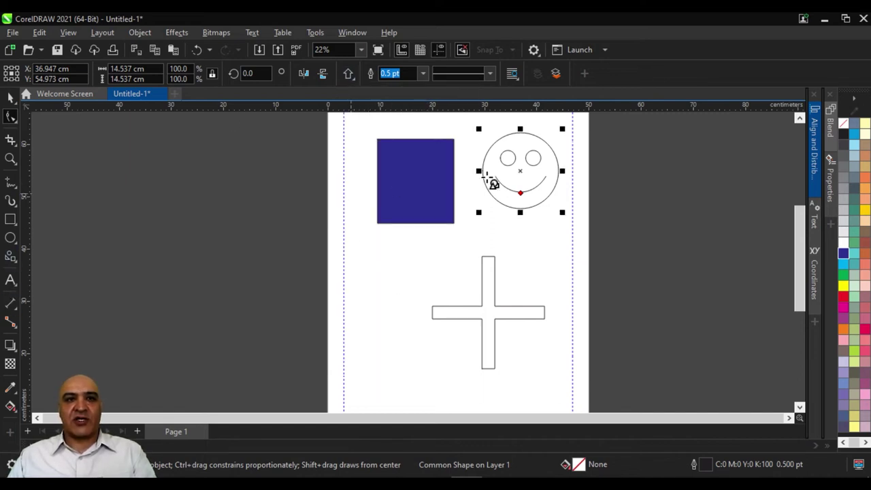
{"action": "left_click", "coordinate": [349, 74]}
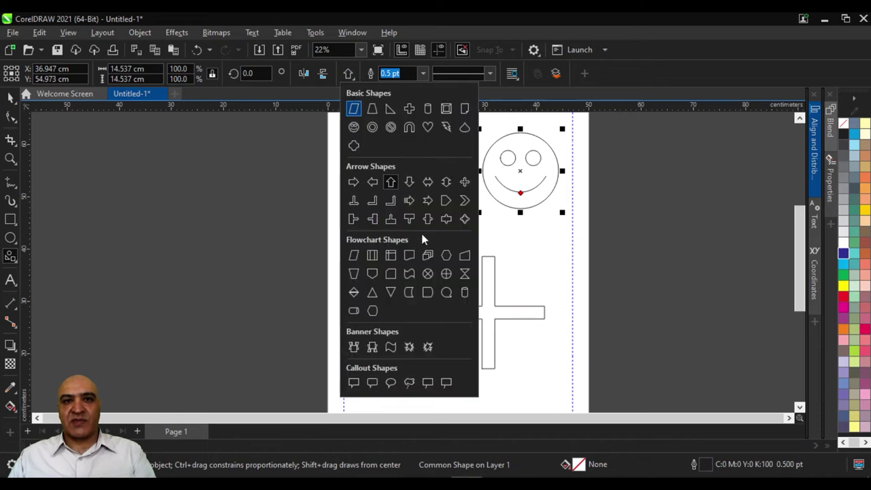
{"action": "left_click", "coordinate": [410, 221]}
{"action": "left_click_drag", "start_coordinate": [361, 239], "coordinate": [448, 310]}
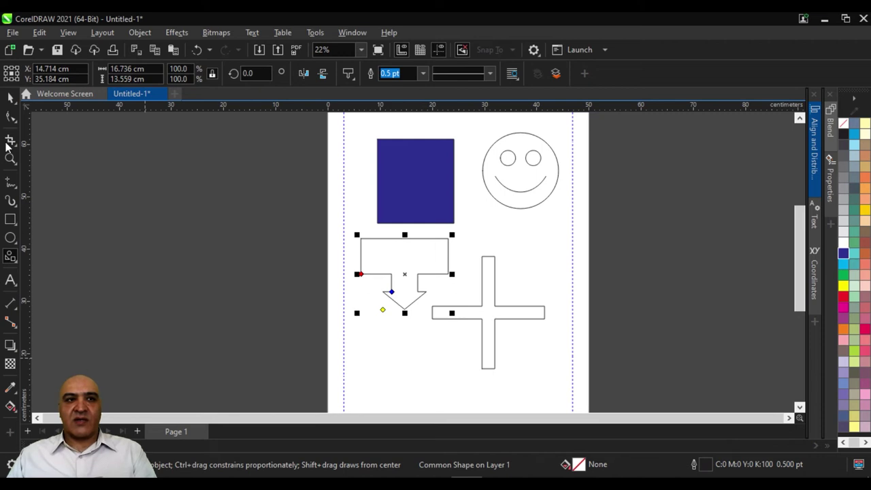
Step: Reshape the down arrow's stem and arrowhead width by dragging its glyph nodes
{"action": "left_click", "coordinate": [10, 116]}
{"action": "mouse_move", "coordinate": [362, 276]}
{"action": "left_mouse_down"}
{"action": "mouse_move", "coordinate": [364, 259]}
{"action": "mouse_move", "coordinate": [361, 266]}
{"action": "left_mouse_up"}
{"action": "left_click_drag", "start_coordinate": [392, 294], "coordinate": [402, 289]}
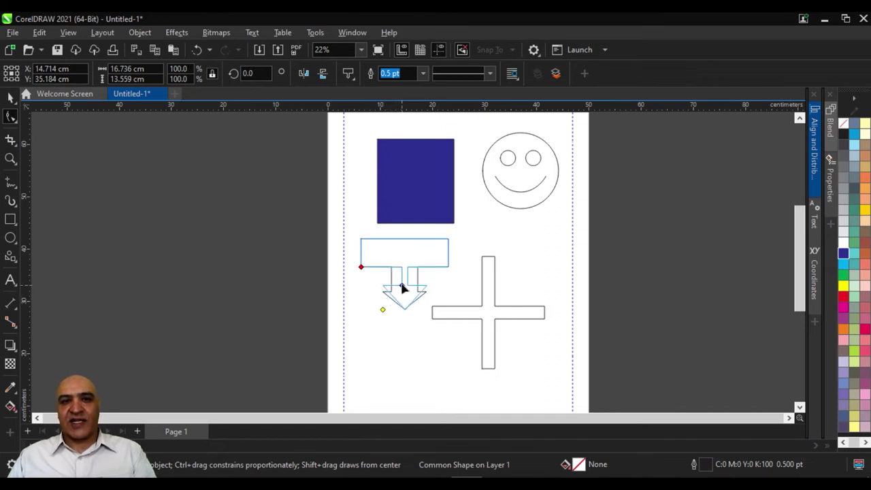
{"action": "left_click_drag", "start_coordinate": [402, 289], "coordinate": [395, 281]}
{"action": "left_click_drag", "start_coordinate": [382, 311], "coordinate": [362, 311]}
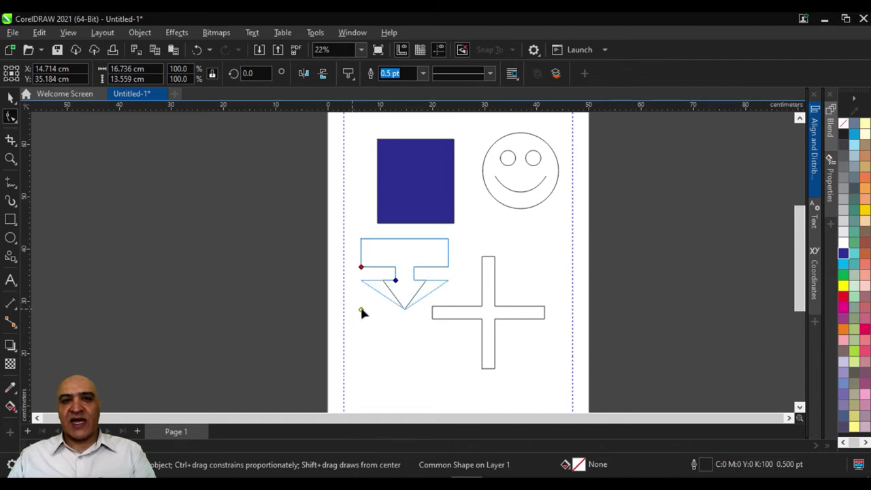
{"action": "left_click_drag", "start_coordinate": [382, 311], "coordinate": [382, 310]}
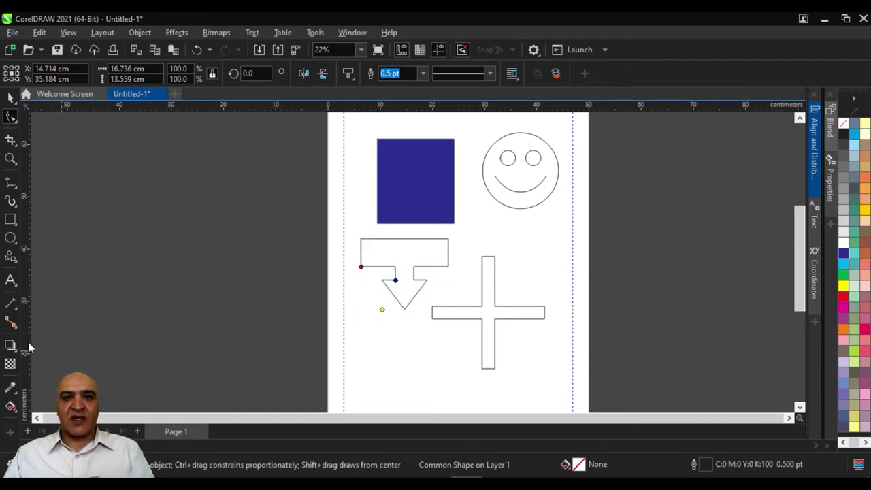
Step: Stretch the arrow taller, restore its height, then marquee-select it with the cross
{"action": "key", "text": "space"}
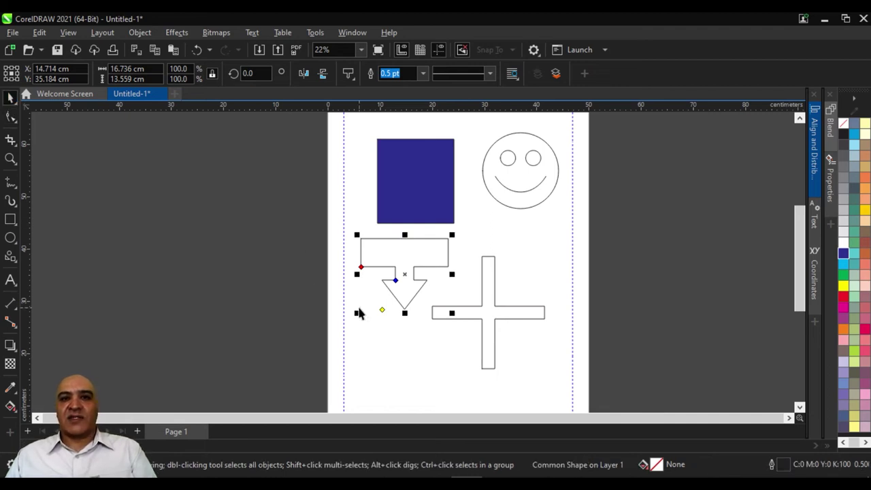
{"action": "left_click_drag", "start_coordinate": [405, 315], "coordinate": [406, 337]}
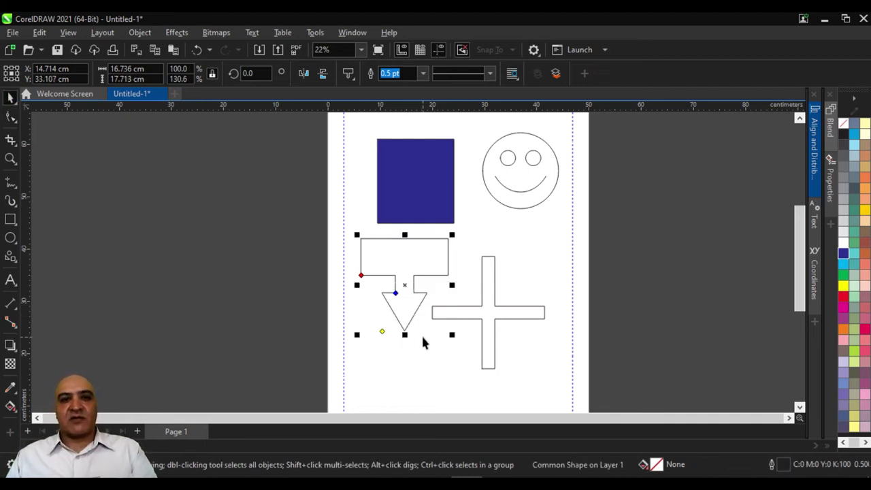
{"action": "left_click_drag", "start_coordinate": [405, 337], "coordinate": [405, 315]}
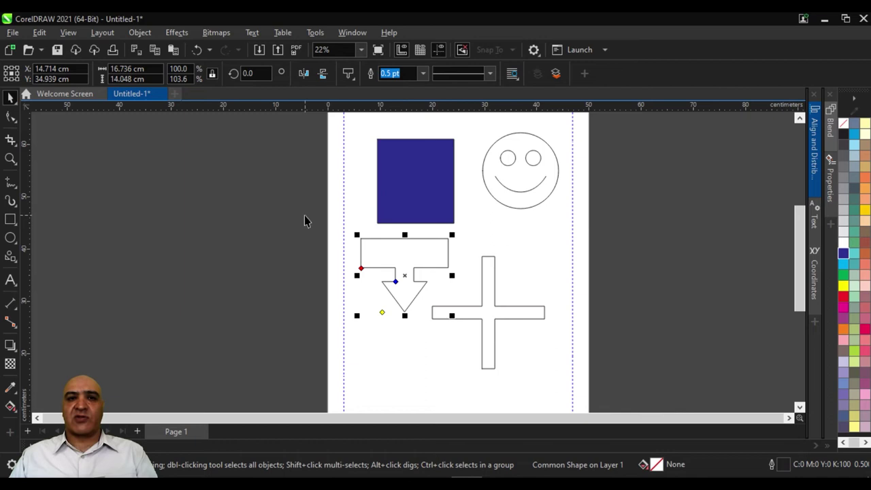
{"action": "left_click_drag", "start_coordinate": [306, 218], "coordinate": [644, 383]}
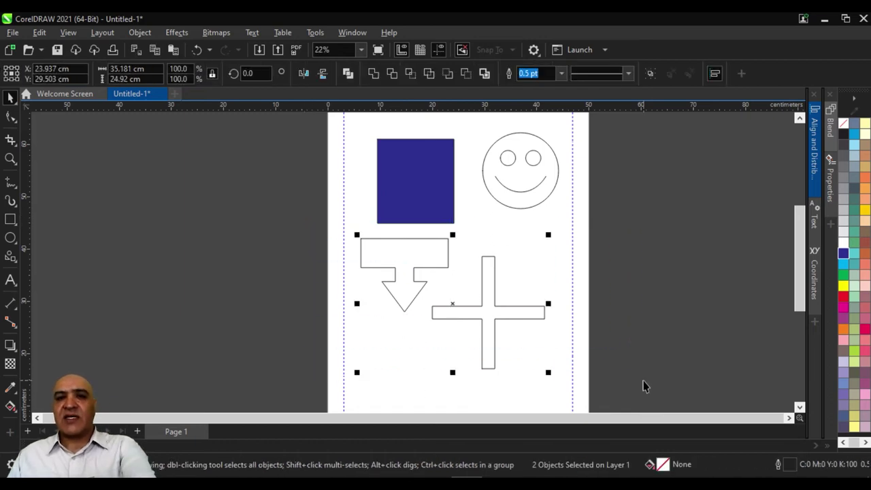
Step: Delete the arrow and cross, then draw an explosion starburst below the blue rectangle
{"action": "key", "text": "Delete"}
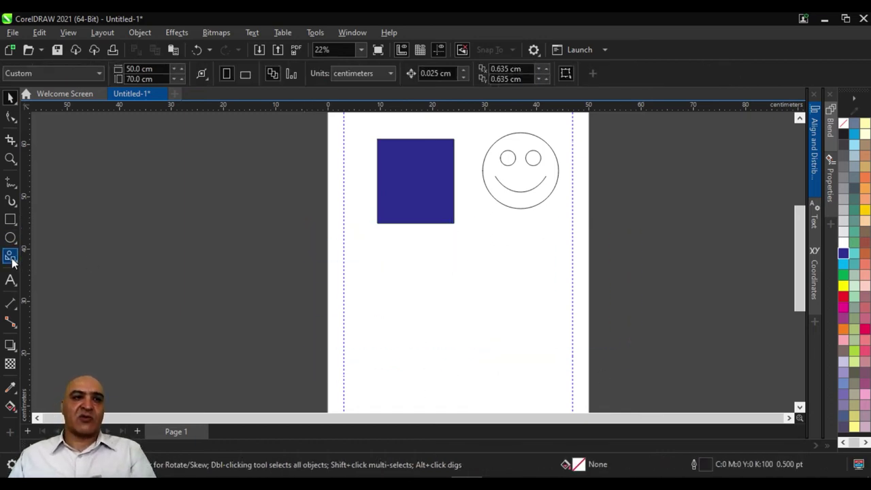
{"action": "left_click", "coordinate": [11, 258]}
{"action": "left_click", "coordinate": [349, 73]}
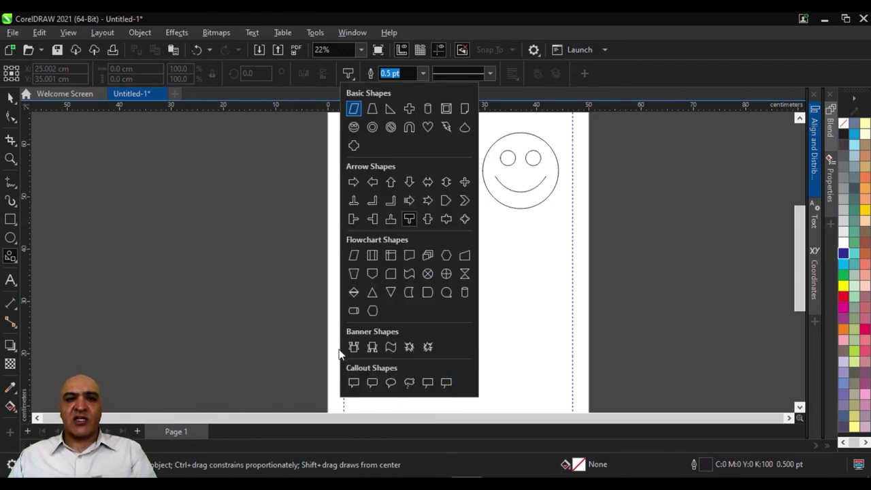
{"action": "left_click", "coordinate": [409, 347]}
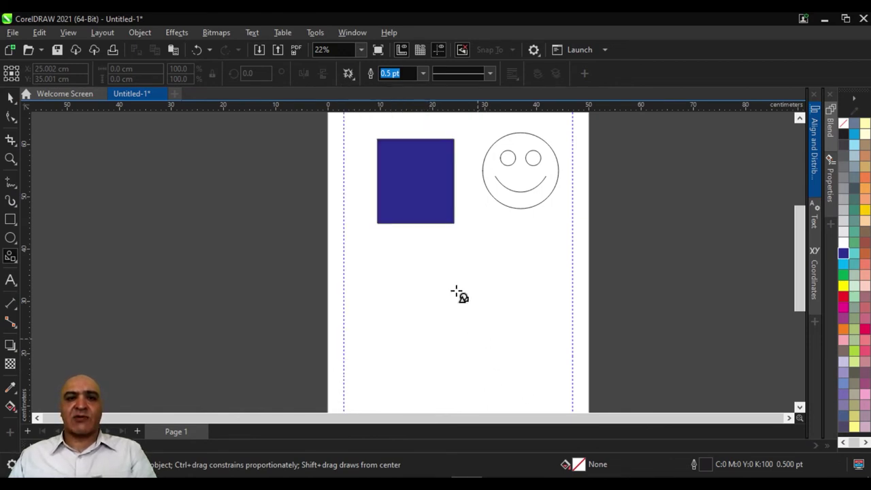
{"action": "mouse_move", "coordinate": [396, 270]}
{"action": "left_mouse_down"}
{"action": "mouse_move", "coordinate": [507, 354]}
{"action": "mouse_move", "coordinate": [501, 374]}
{"action": "left_mouse_up"}
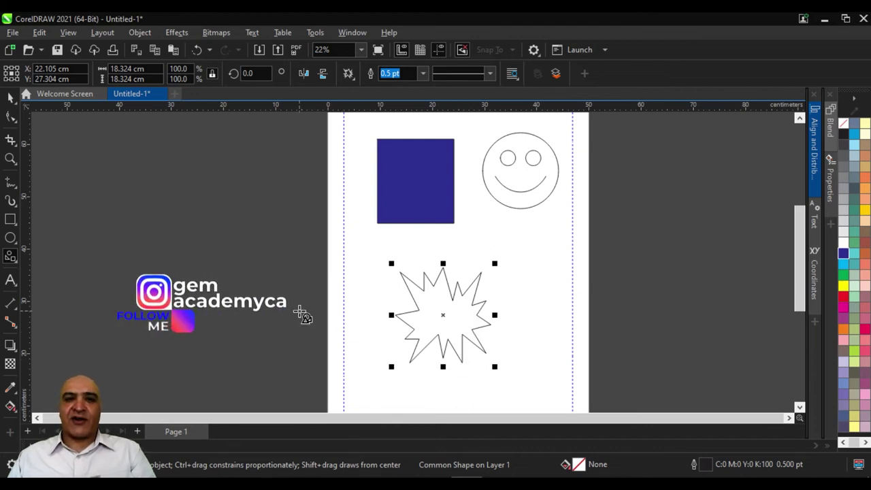
Step: Draw a ribbon banner and arrange it above the starburst
{"action": "left_click", "coordinate": [349, 75]}
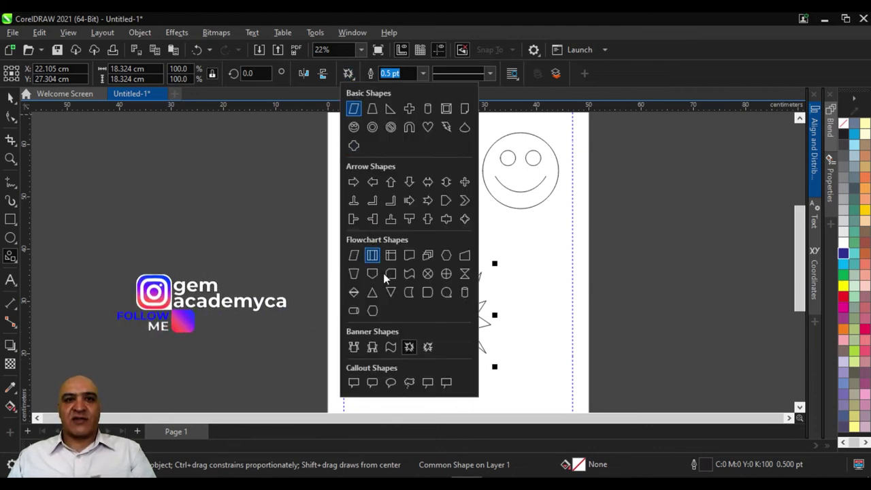
{"action": "left_click", "coordinate": [372, 348]}
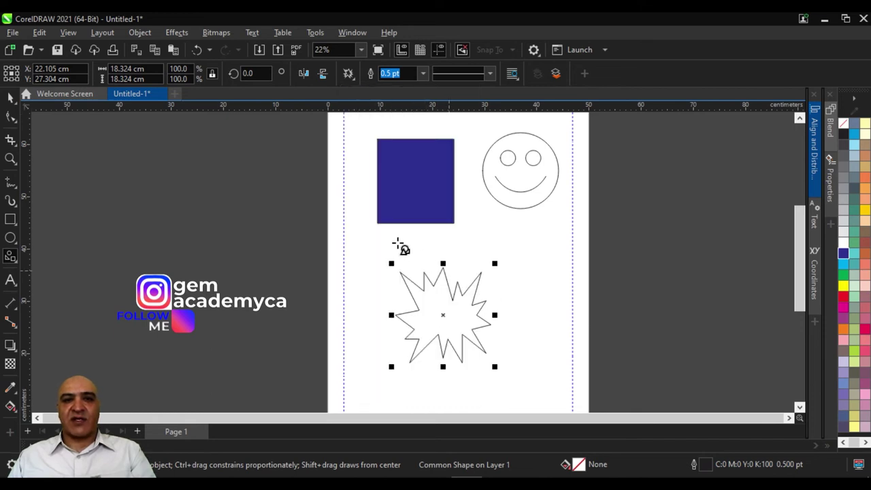
{"action": "left_click_drag", "start_coordinate": [386, 238], "coordinate": [552, 297]}
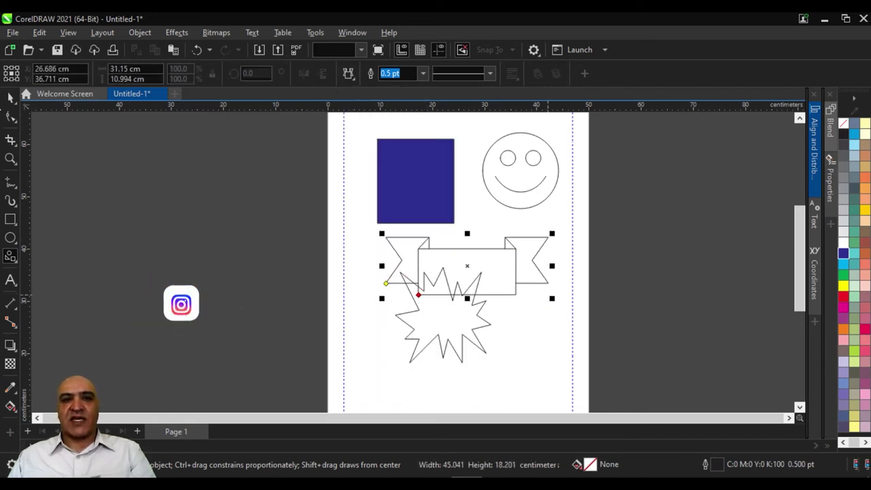
{"action": "key", "text": "space"}
{"action": "left_click_drag", "start_coordinate": [476, 334], "coordinate": [467, 403]}
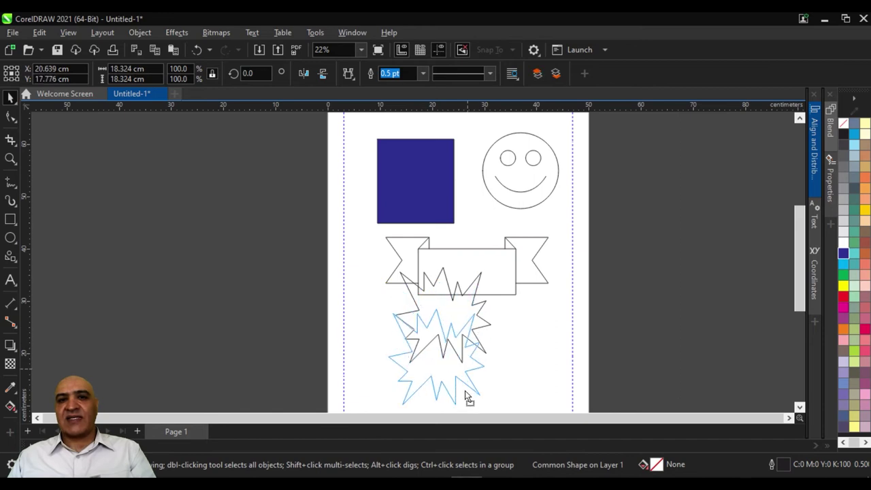
{"action": "left_click_drag", "start_coordinate": [469, 278], "coordinate": [452, 305]}
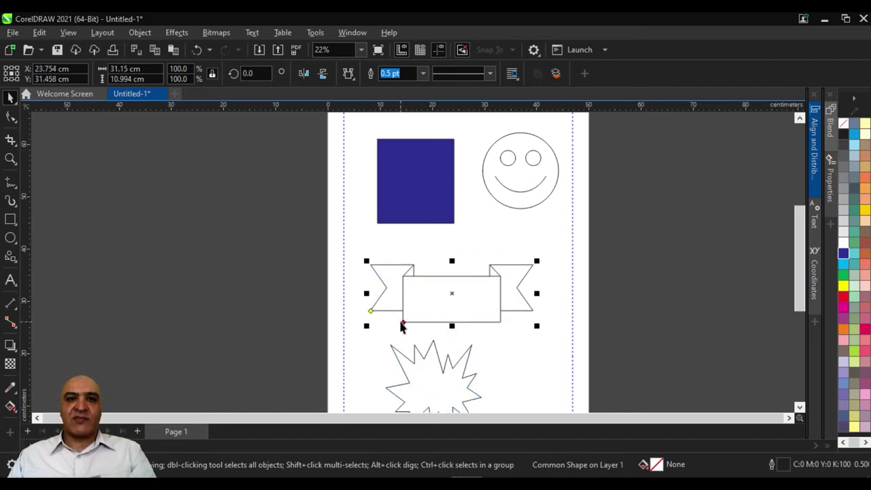
Step: Reshape the banner's centre panel and folded ends with the Shape tool
{"action": "left_click", "coordinate": [9, 118]}
{"action": "mouse_move", "coordinate": [370, 311]}
{"action": "left_mouse_down"}
{"action": "mouse_move", "coordinate": [368, 304]}
{"action": "mouse_move", "coordinate": [400, 323]}
{"action": "left_mouse_up"}
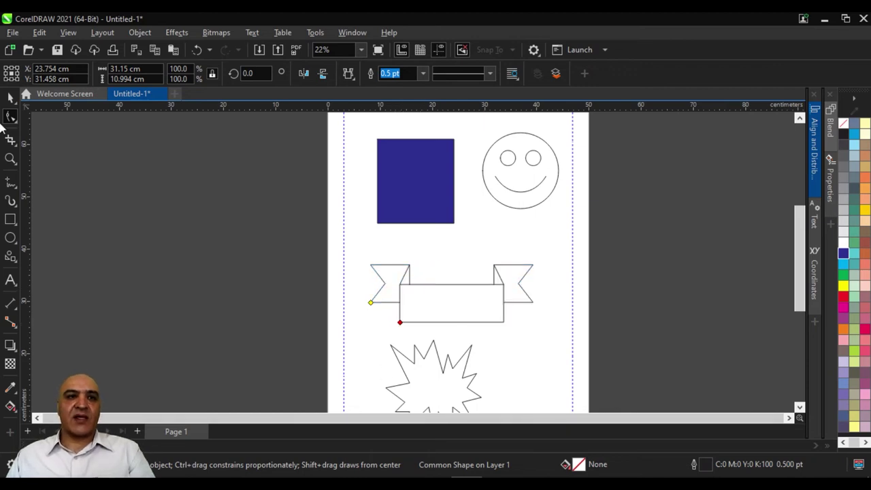
{"action": "left_click", "coordinate": [10, 219]}
{"action": "left_click", "coordinate": [11, 256]}
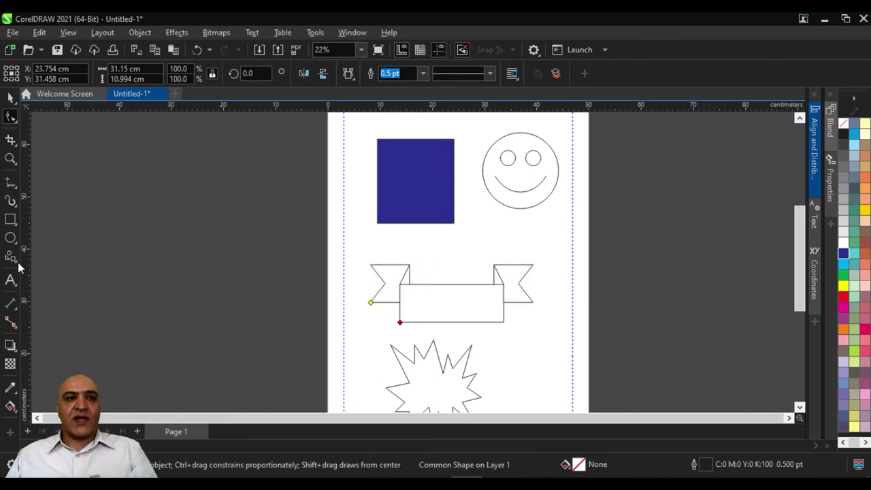
{"action": "left_click", "coordinate": [11, 263]}
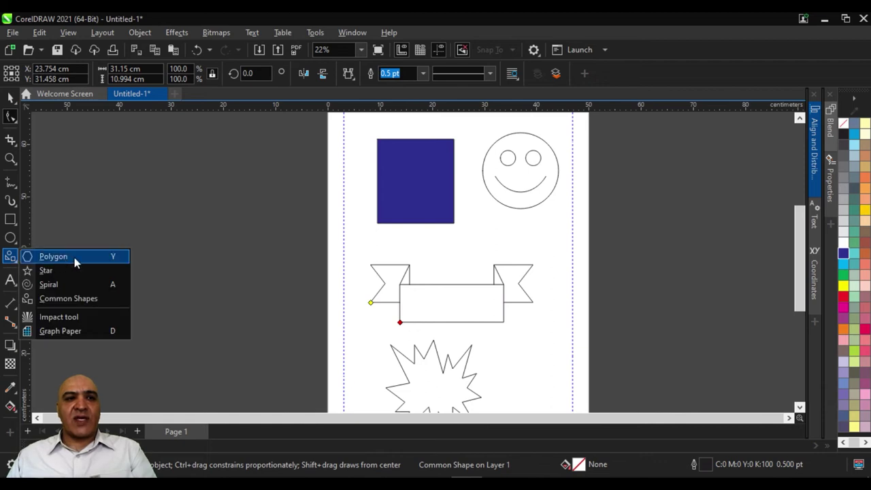
Step: Marquee-select all four shapes on the page and delete them
{"action": "left_click", "coordinate": [80, 324]}
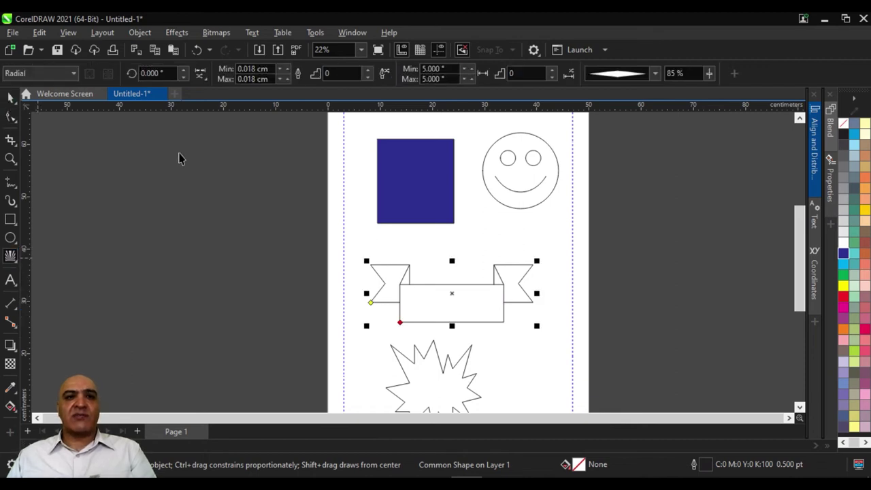
{"action": "key", "text": "space"}
{"action": "left_click", "coordinate": [303, 130]}
{"action": "left_click_drag", "start_coordinate": [303, 129], "coordinate": [659, 420]}
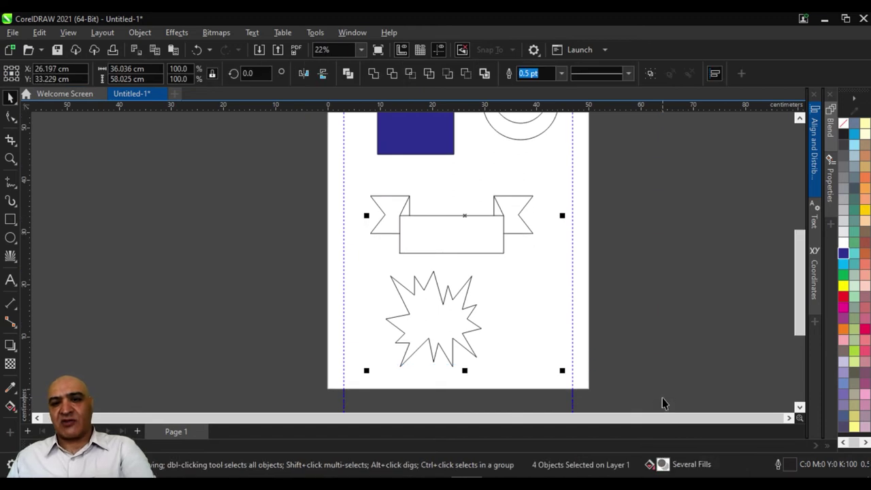
{"action": "key", "text": "Delete"}
Step: Delete both vertical guidelines from the page
{"action": "scroll", "coordinate": [476, 268], "scroll_direction": "down", "scroll_amount": 2}
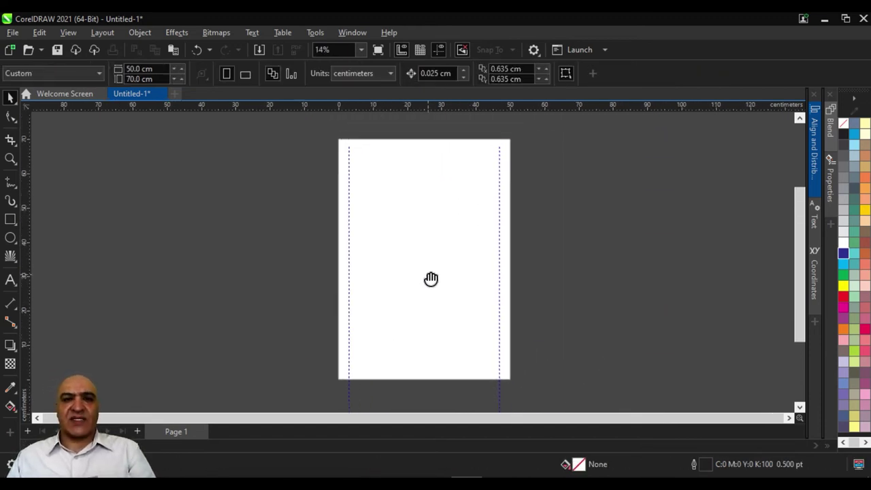
{"action": "left_click", "coordinate": [348, 122]}
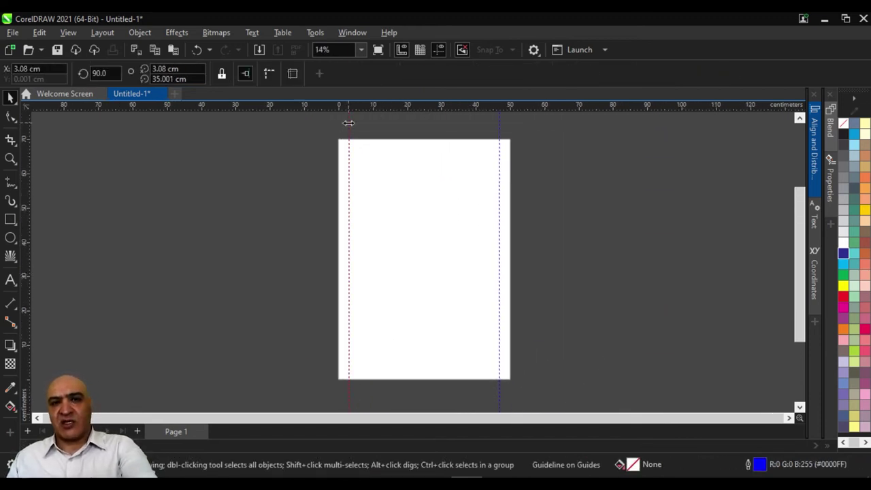
{"action": "key", "text": "Delete"}
{"action": "left_click", "coordinate": [501, 128]}
{"action": "key", "text": "Delete"}
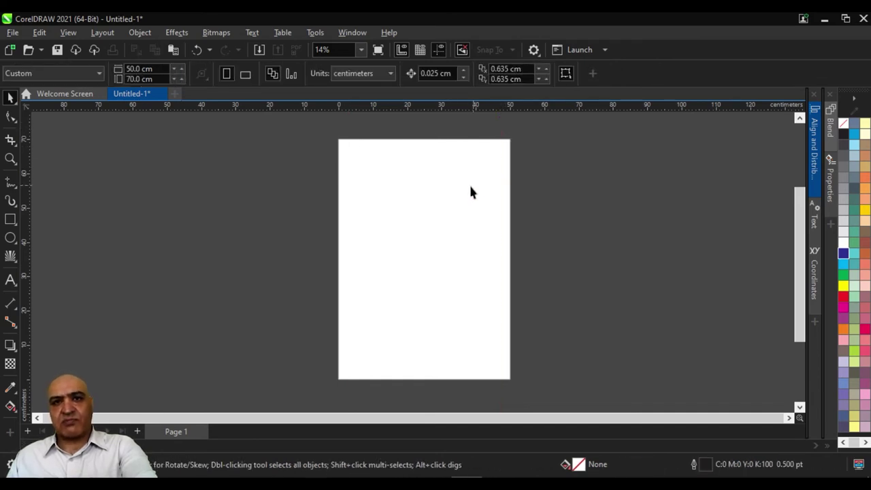
{"action": "left_click", "coordinate": [9, 257]}
{"action": "left_click", "coordinate": [72, 316]}
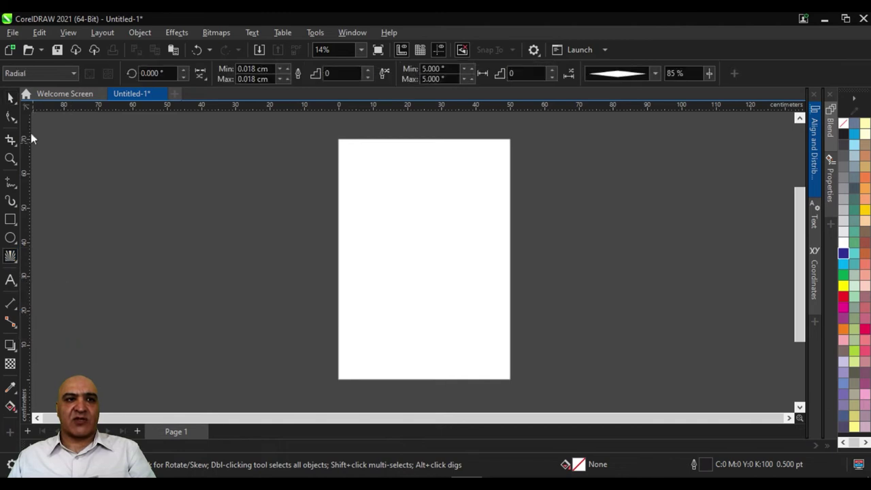
{"action": "left_click", "coordinate": [32, 73]}
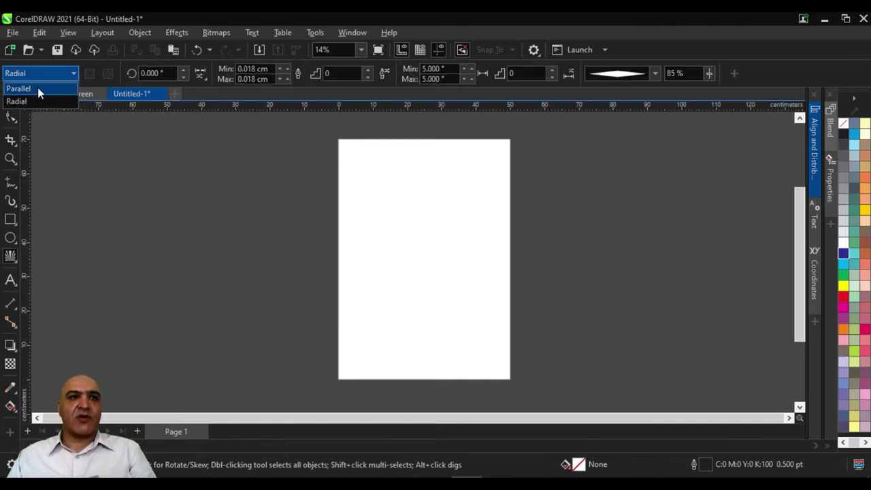
{"action": "left_click", "coordinate": [35, 101]}
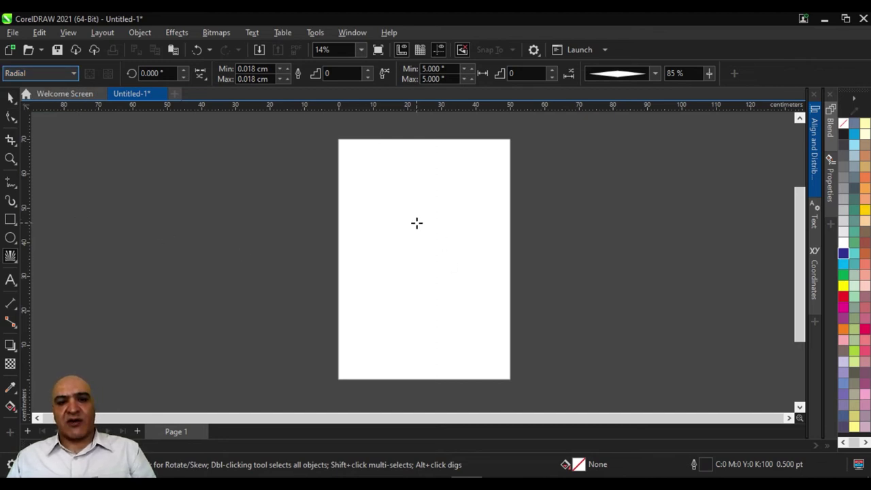
{"action": "scroll", "coordinate": [417, 223], "scroll_direction": "up", "scroll_amount": 3}
Step: Drag out a circular radial impact-lines burst from the page centre and bring it into view
{"action": "mouse_move", "coordinate": [412, 216]}
{"action": "left_mouse_down"}
{"action": "mouse_move", "coordinate": [473, 286]}
{"action": "mouse_move", "coordinate": [437, 311]}
{"action": "left_mouse_up"}
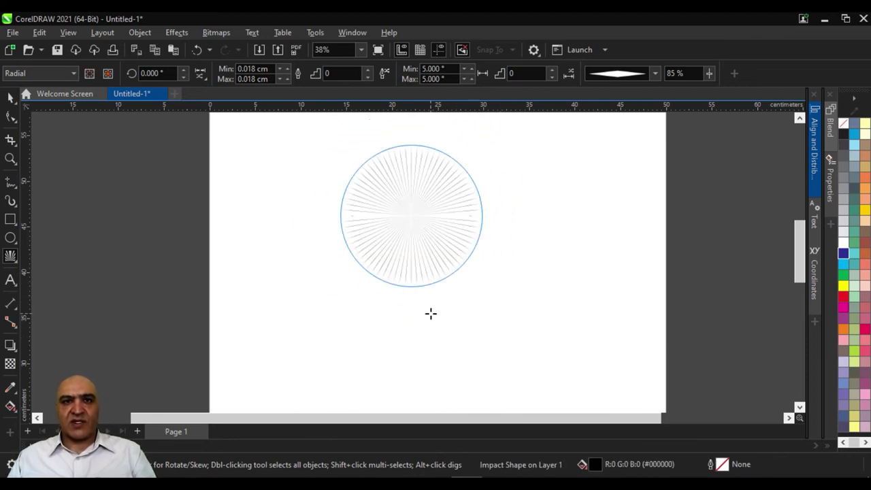
{"action": "scroll", "coordinate": [417, 204], "scroll_direction": "up", "scroll_amount": 1}
{"action": "scroll", "coordinate": [409, 205], "scroll_direction": "up", "scroll_amount": 1}
{"action": "left_click_drag", "start_coordinate": [409, 204], "coordinate": [419, 241]}
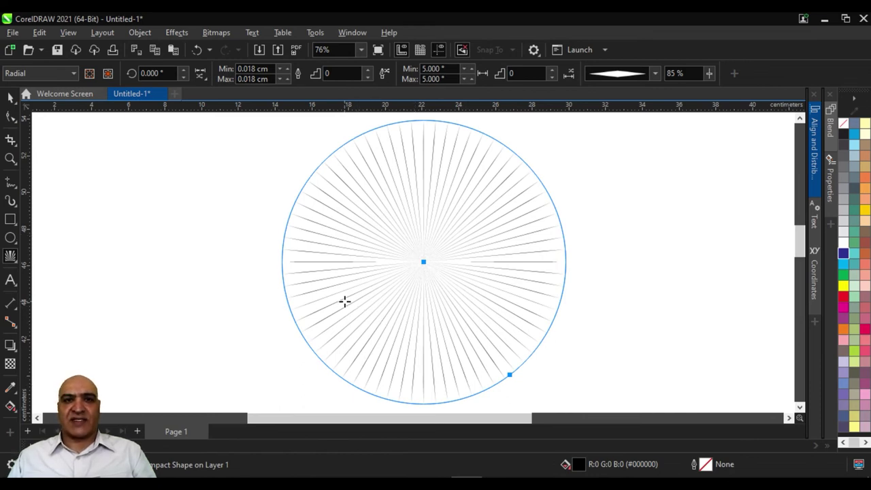
{"action": "left_click", "coordinate": [10, 98]}
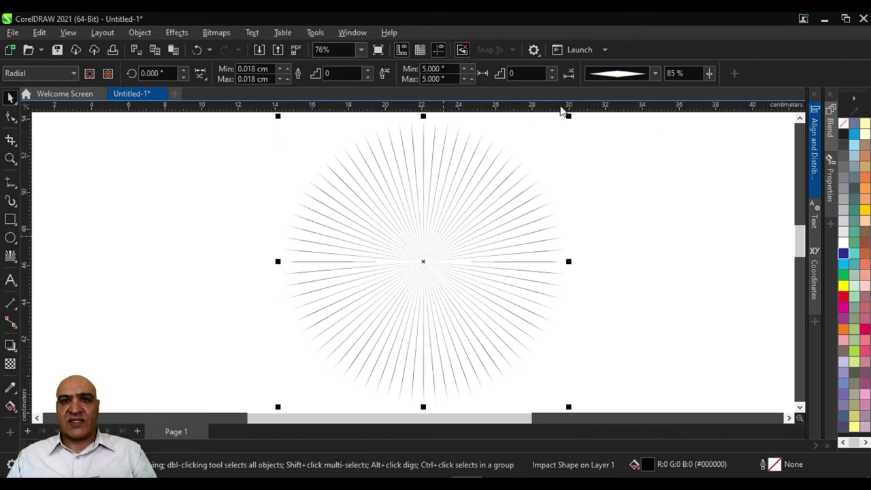
Step: Apply a different ray stroke shape and set the ray stroke width to 78%
{"action": "left_click", "coordinate": [655, 74]}
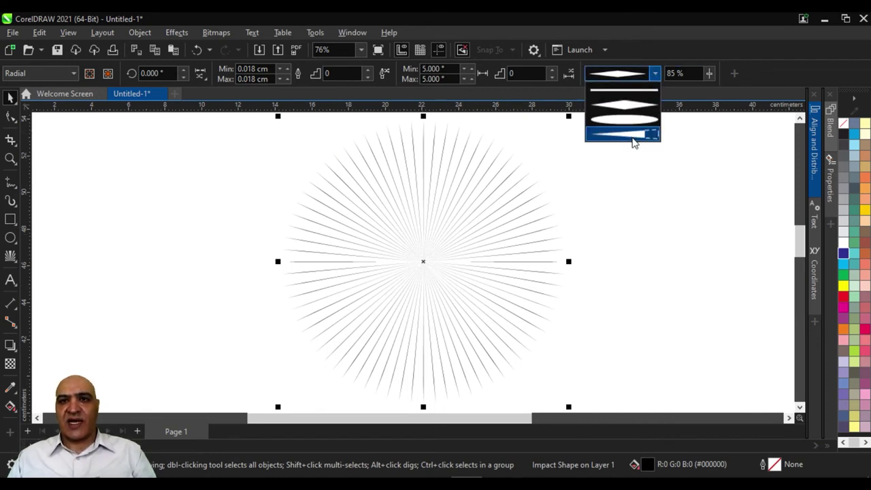
{"action": "left_click", "coordinate": [657, 52]}
{"action": "left_click_drag", "start_coordinate": [710, 74], "coordinate": [680, 92]}
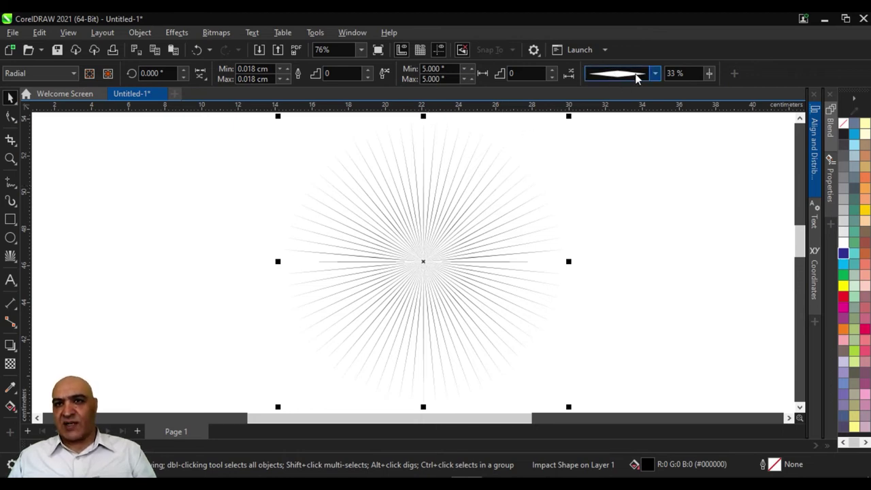
{"action": "left_click", "coordinate": [709, 72]}
{"action": "left_click_drag", "start_coordinate": [710, 89], "coordinate": [735, 89]}
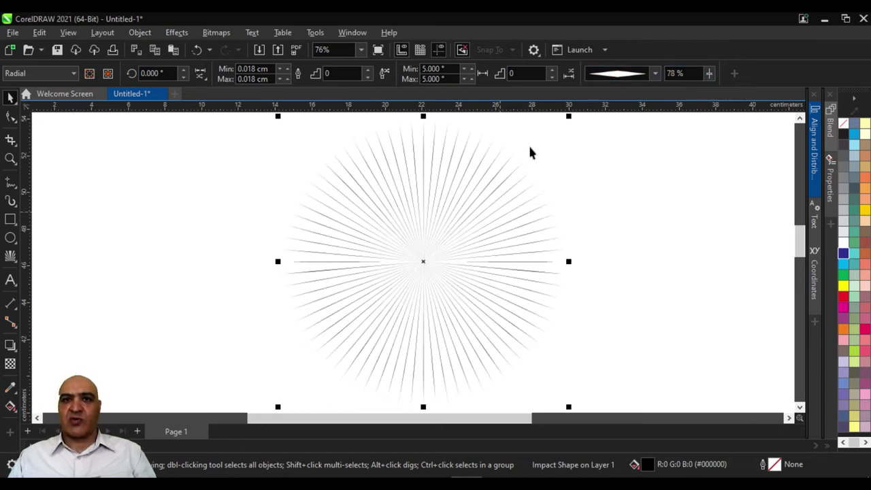
Step: Set the ray spacing to a minimum of 8° and a maximum of 12°
{"action": "left_click", "coordinate": [552, 69]}
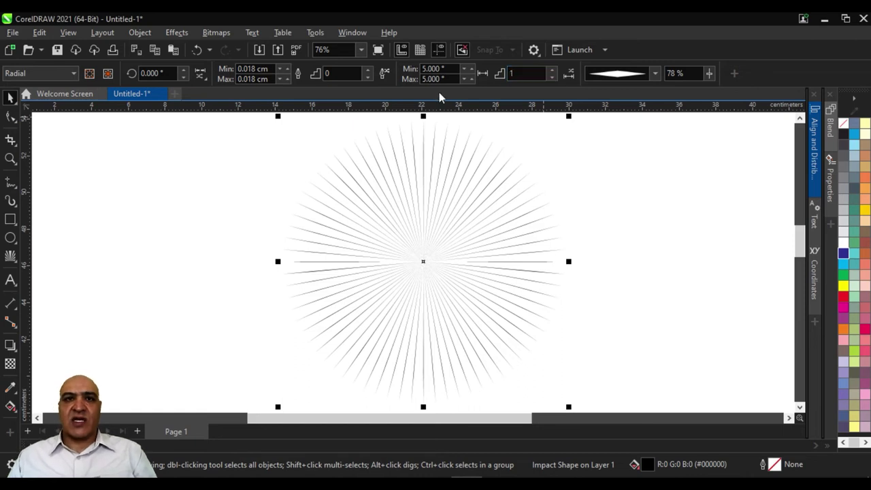
{"action": "left_click", "coordinate": [472, 69]}
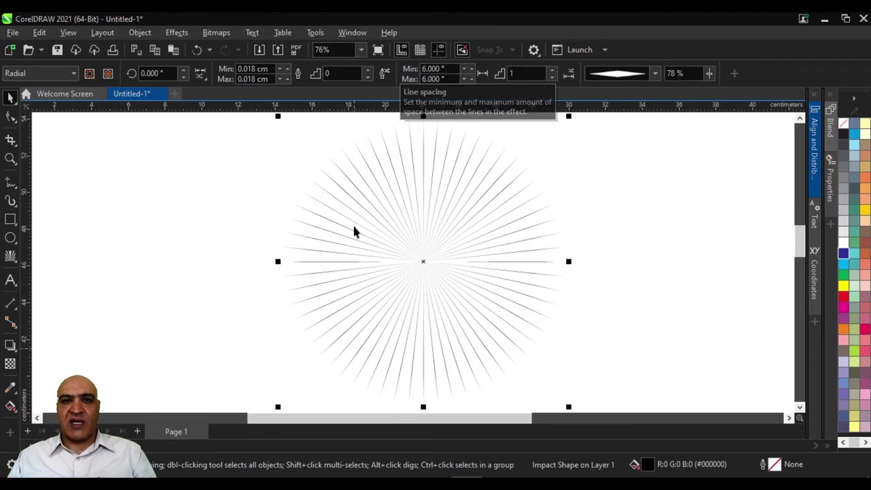
{"action": "left_click", "coordinate": [472, 69]}
{"action": "left_click", "coordinate": [473, 69]}
{"action": "left_click", "coordinate": [472, 69]}
{"action": "left_click", "coordinate": [473, 69]}
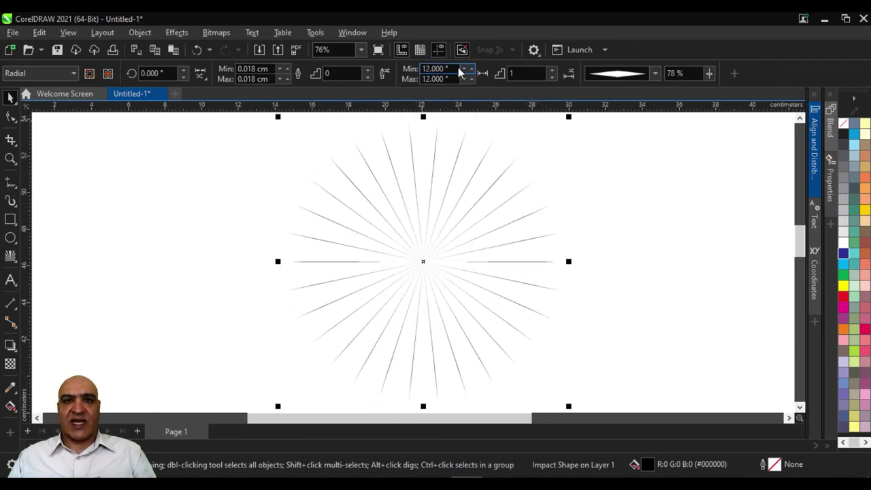
{"action": "left_click", "coordinate": [463, 70]}
{"action": "left_click", "coordinate": [463, 70]}
{"action": "left_click", "coordinate": [463, 69]}
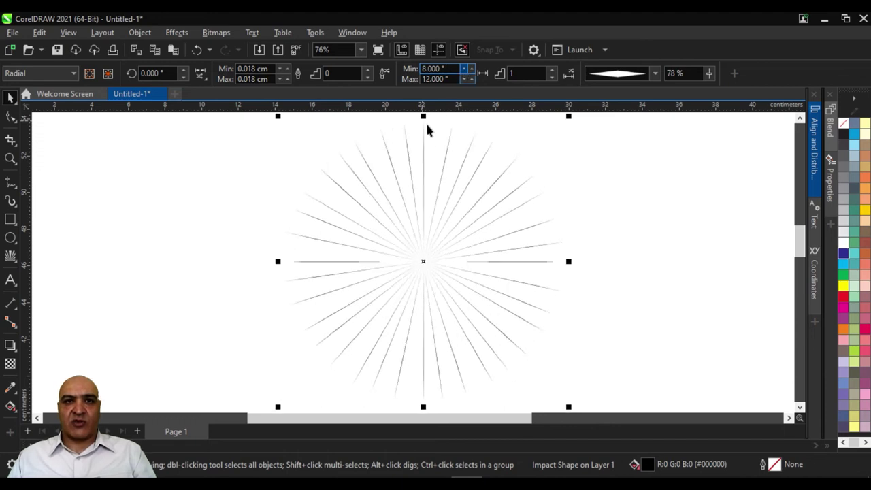
Step: Rotate the rays 10° and use 4 spacing steps, then delete the burst
{"action": "left_click", "coordinate": [368, 75]}
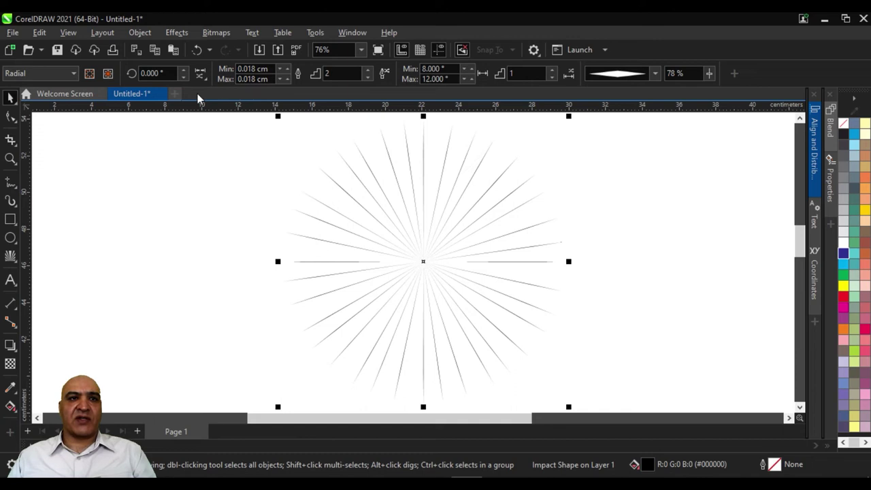
{"action": "left_click", "coordinate": [183, 70]}
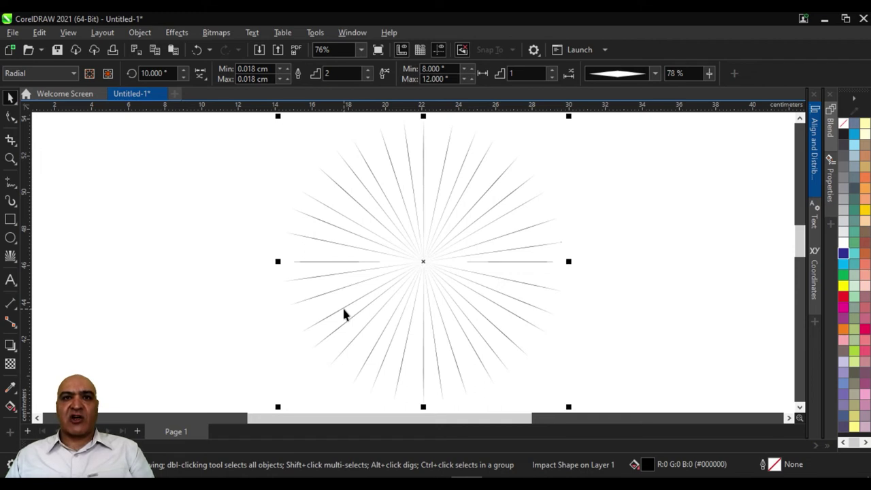
{"action": "left_click", "coordinate": [552, 71]}
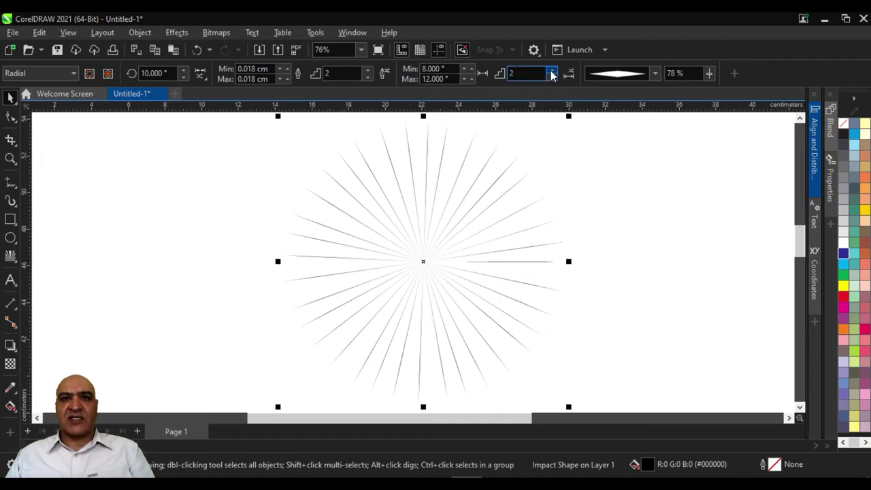
{"action": "left_click", "coordinate": [552, 72]}
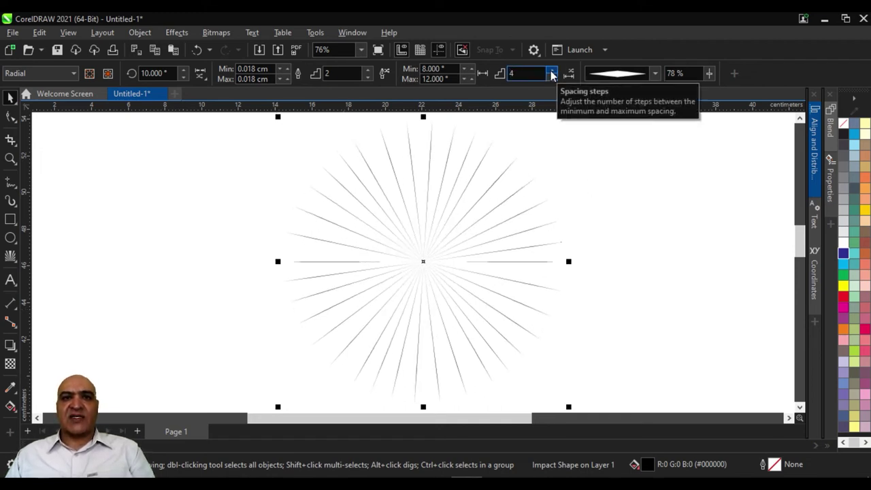
{"action": "scroll", "coordinate": [277, 216], "scroll_direction": "down", "scroll_amount": 1}
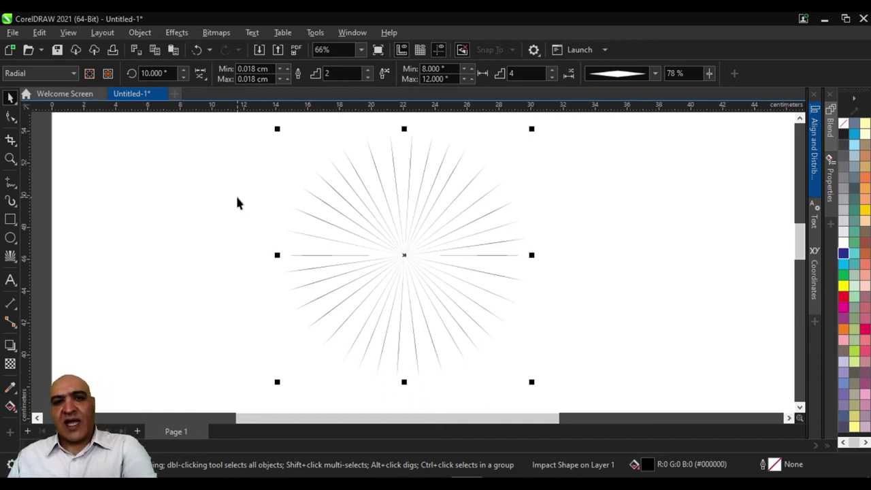
{"action": "key", "text": "Delete"}
Step: Draw a block of parallel impact lines, deleting an extra block drawn on the left
{"action": "left_click", "coordinate": [12, 260]}
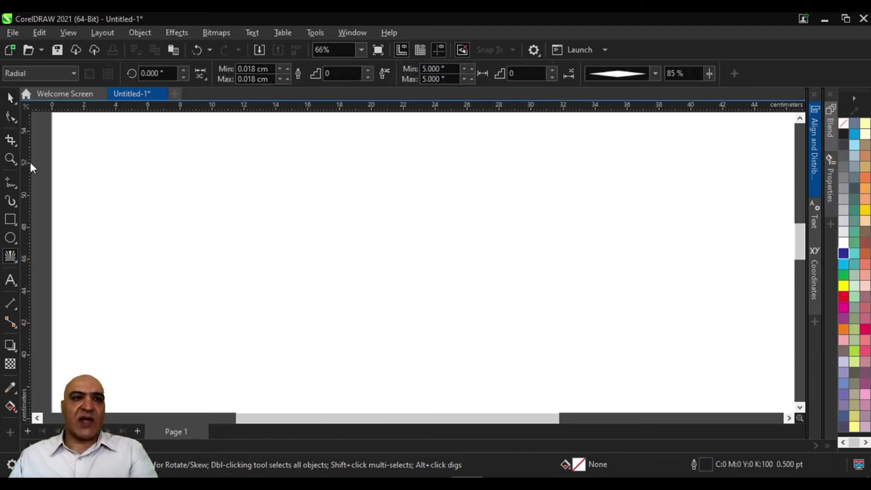
{"action": "left_click", "coordinate": [63, 73]}
{"action": "left_click", "coordinate": [48, 89]}
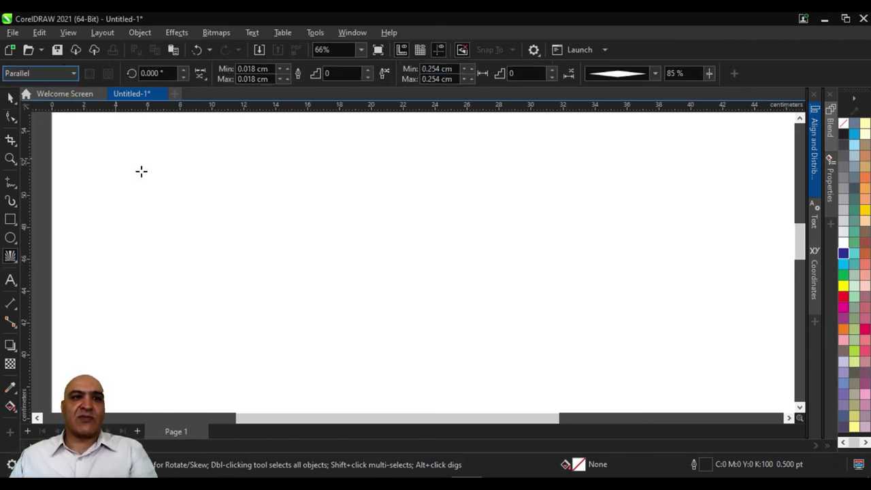
{"action": "mouse_move", "coordinate": [226, 171]}
{"action": "left_mouse_down"}
{"action": "mouse_move", "coordinate": [336, 224]}
{"action": "mouse_move", "coordinate": [682, 338]}
{"action": "left_mouse_up"}
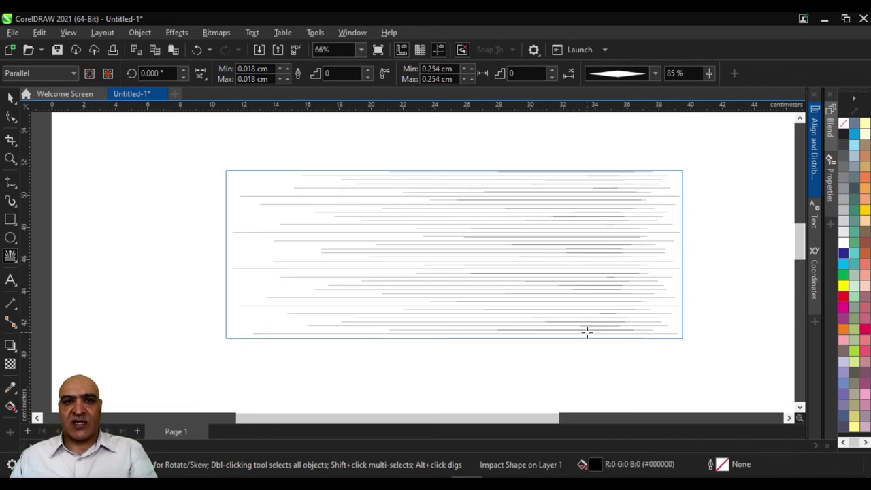
{"action": "mouse_move", "coordinate": [324, 142]}
{"action": "left_mouse_down"}
{"action": "mouse_move", "coordinate": [311, 182]}
{"action": "mouse_move", "coordinate": [140, 332]}
{"action": "mouse_move", "coordinate": [87, 338]}
{"action": "left_mouse_up"}
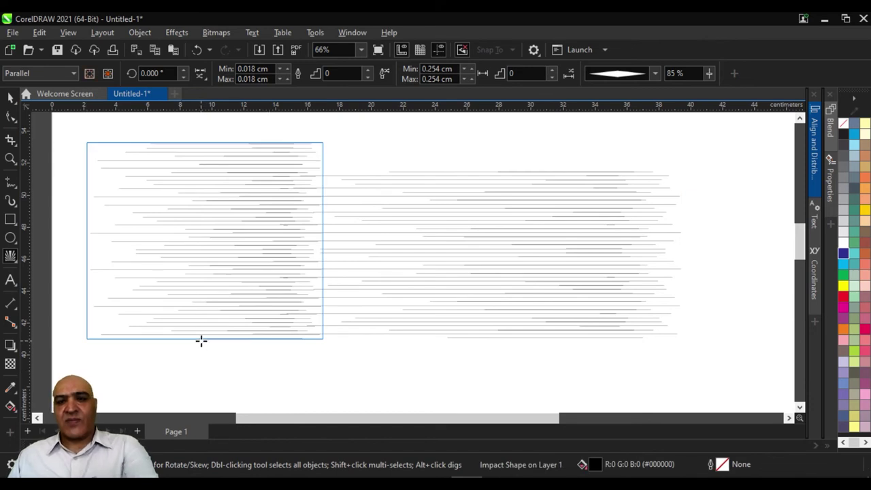
{"action": "key", "text": "Delete"}
Step: Stretch the parallel impact-lines shape taller at bottom and top, then delete it
{"action": "key", "text": "space"}
{"action": "left_click", "coordinate": [484, 250]}
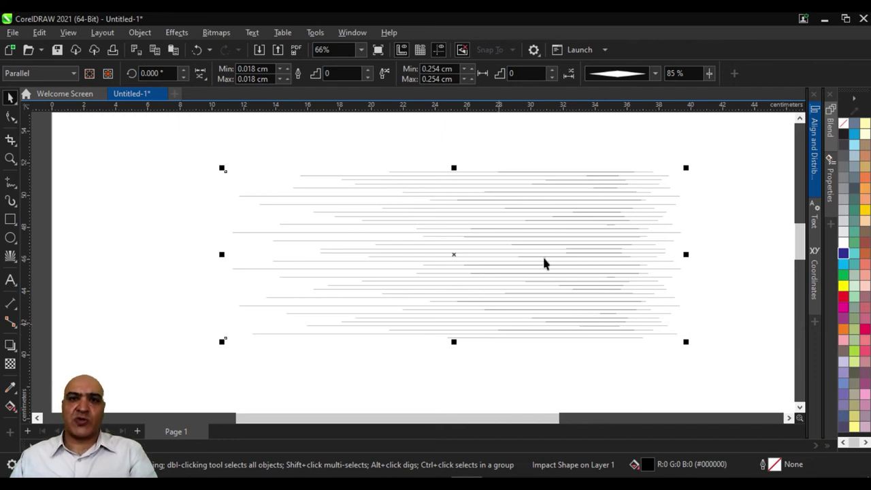
{"action": "scroll", "coordinate": [475, 303], "scroll_direction": "down", "scroll_amount": 1}
{"action": "scroll", "coordinate": [476, 303], "scroll_direction": "down", "scroll_amount": 1}
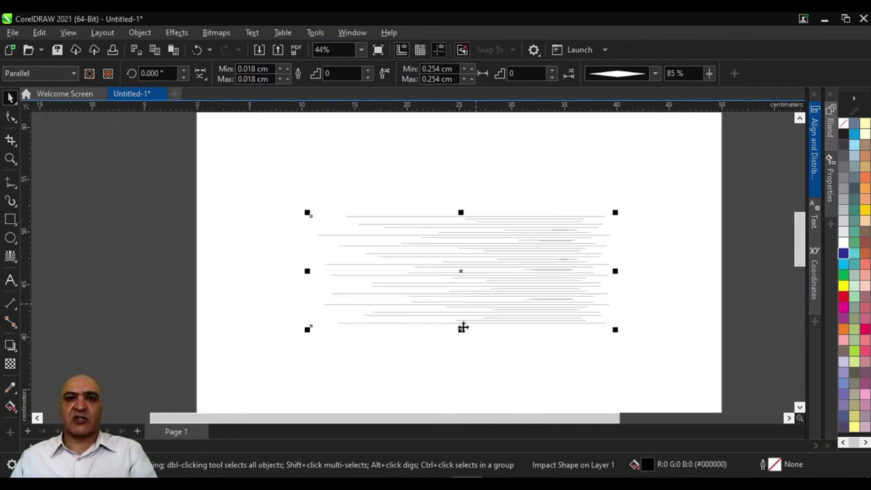
{"action": "left_click_drag", "start_coordinate": [461, 330], "coordinate": [470, 402]}
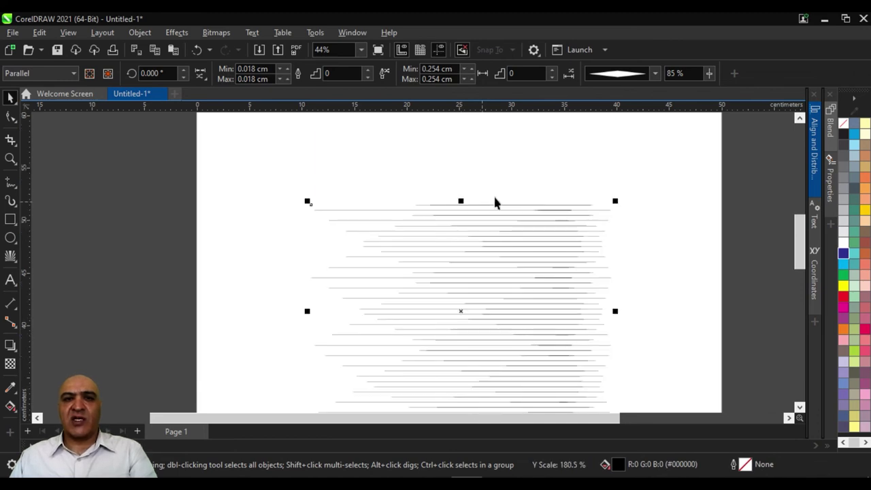
{"action": "left_click_drag", "start_coordinate": [460, 201], "coordinate": [460, 154]}
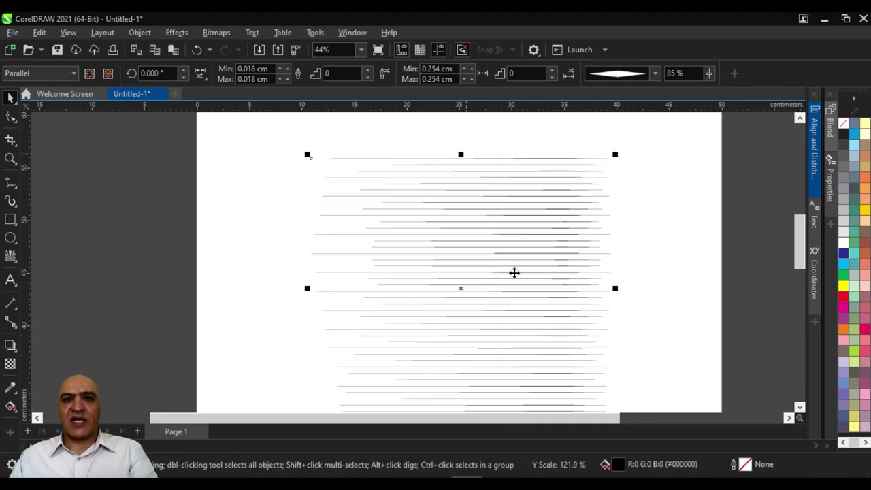
{"action": "left_click", "coordinate": [676, 250]}
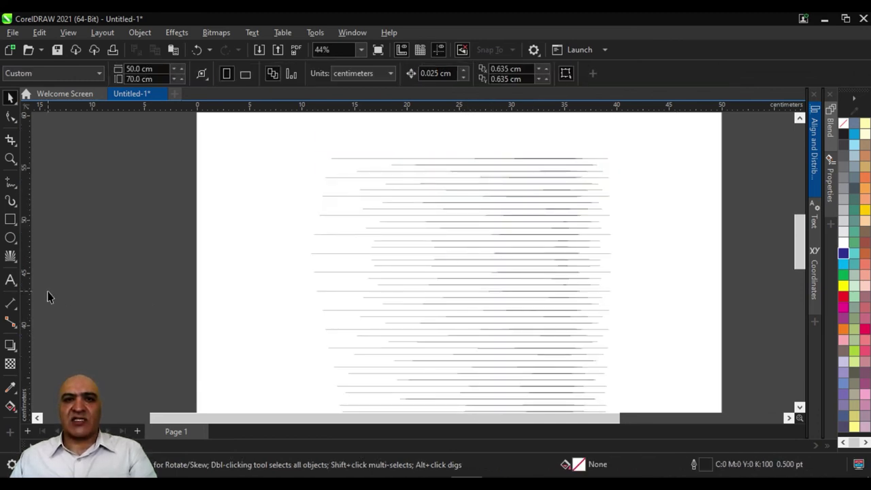
{"action": "left_click", "coordinate": [439, 247]}
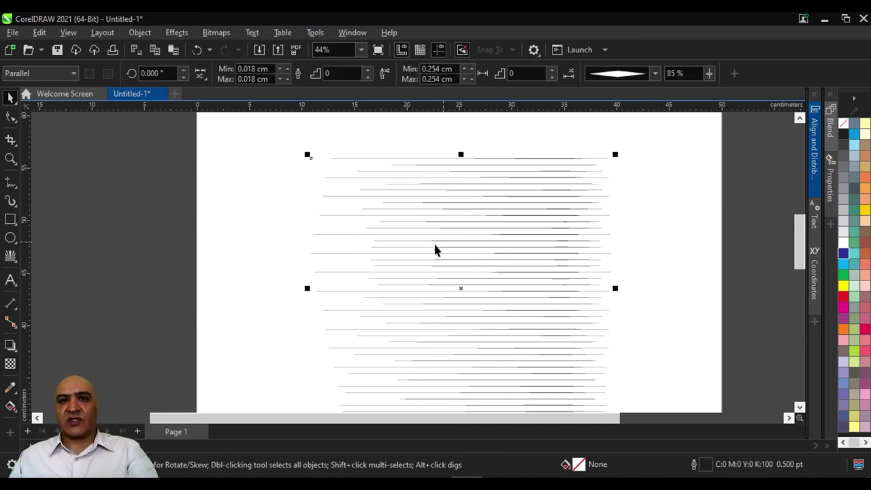
{"action": "key", "text": "Delete"}
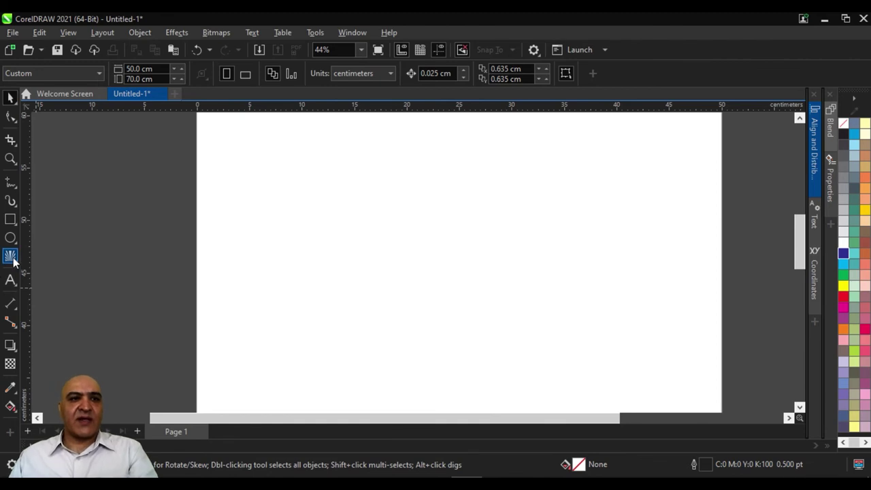
Step: Choose the Graph Paper tool from the shape tools flyout
{"action": "left_click", "coordinate": [12, 260]}
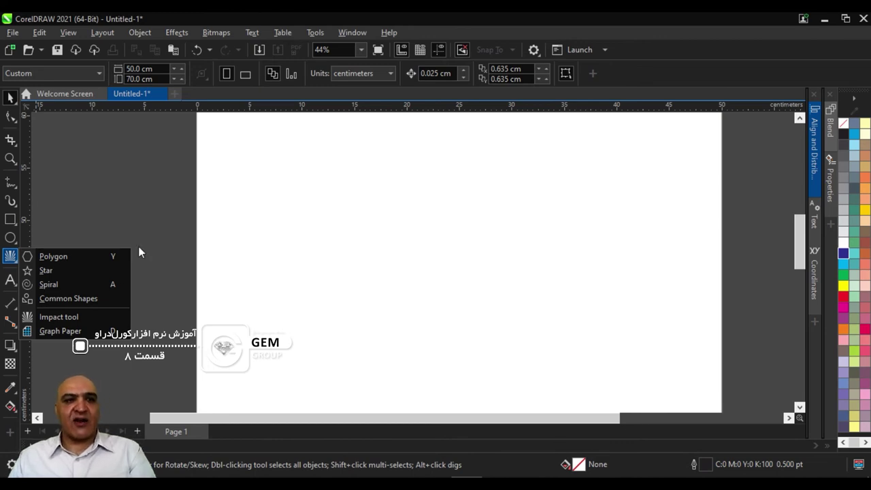
{"action": "left_click", "coordinate": [67, 329]}
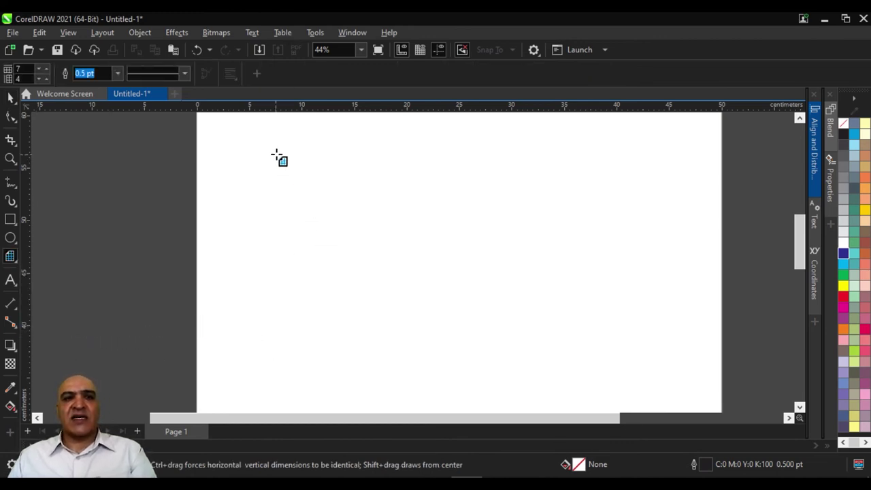
Step: Replace a 7×4 grid with a 4×4 graph-paper grid about 20 cm square
{"action": "mouse_move", "coordinate": [274, 145]}
{"action": "left_mouse_down"}
{"action": "mouse_move", "coordinate": [554, 378]}
{"action": "mouse_move", "coordinate": [578, 370]}
{"action": "left_mouse_up"}
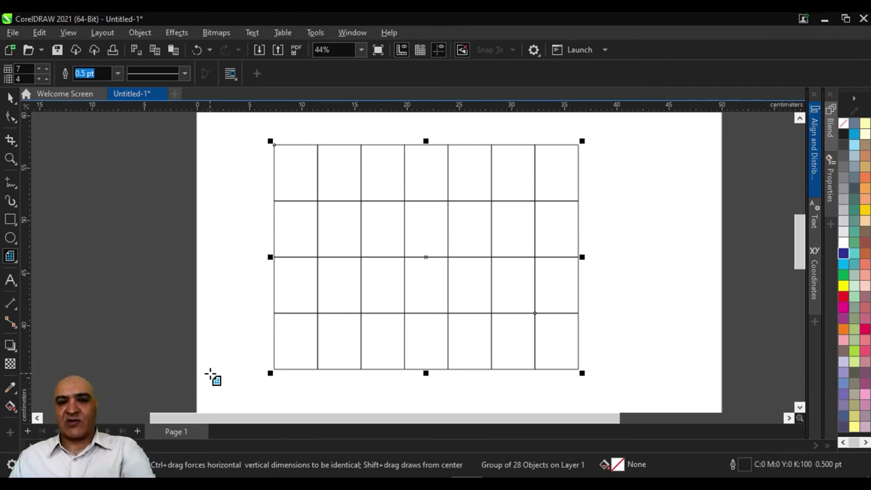
{"action": "key", "text": "Delete"}
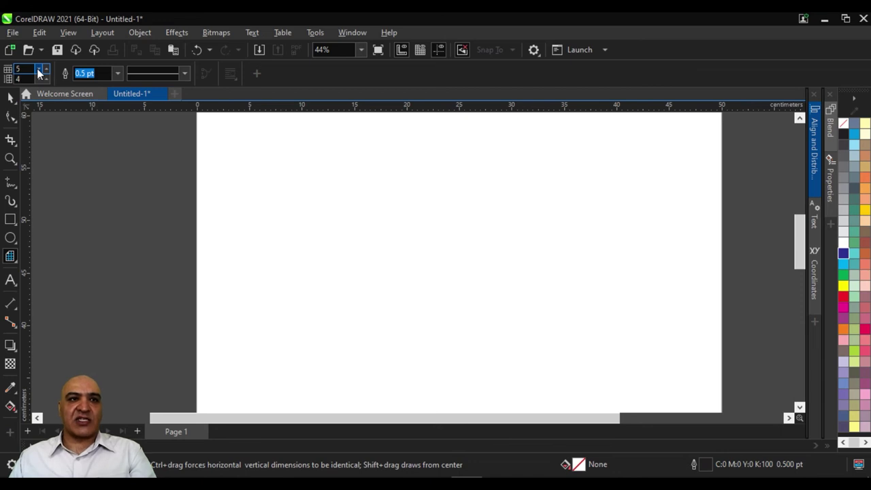
{"action": "type", "text": "4"}
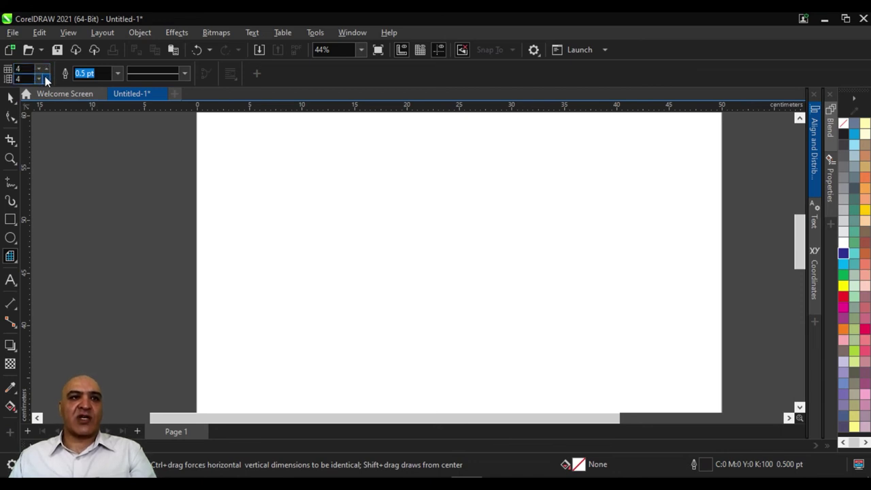
{"action": "mouse_move", "coordinate": [304, 155]}
{"action": "left_mouse_down"}
{"action": "mouse_move", "coordinate": [535, 342]}
{"action": "mouse_move", "coordinate": [483, 335]}
{"action": "mouse_move", "coordinate": [416, 222]}
{"action": "mouse_move", "coordinate": [398, 243]}
{"action": "left_mouse_up"}
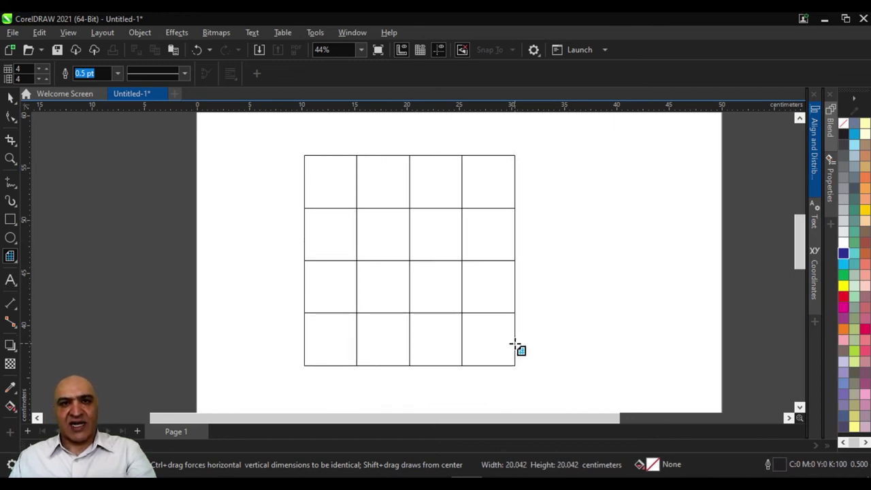
{"action": "left_click_drag", "start_coordinate": [399, 243], "coordinate": [515, 345]}
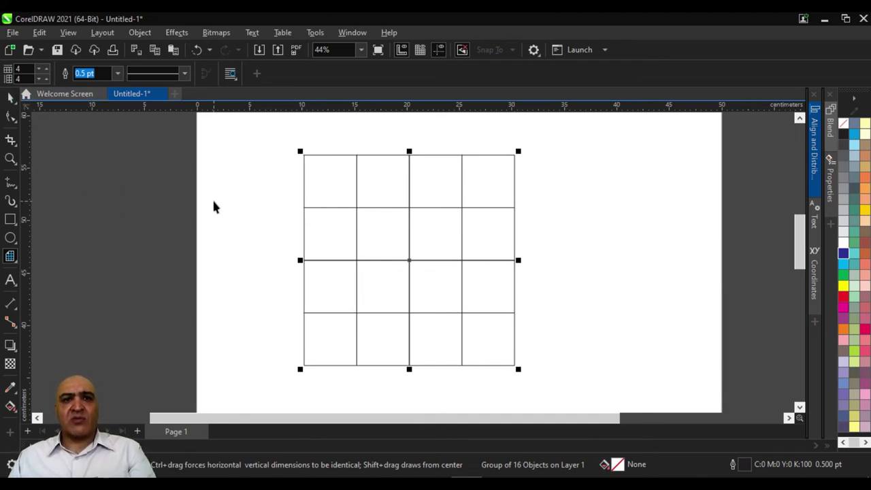
{"action": "key", "text": "space"}
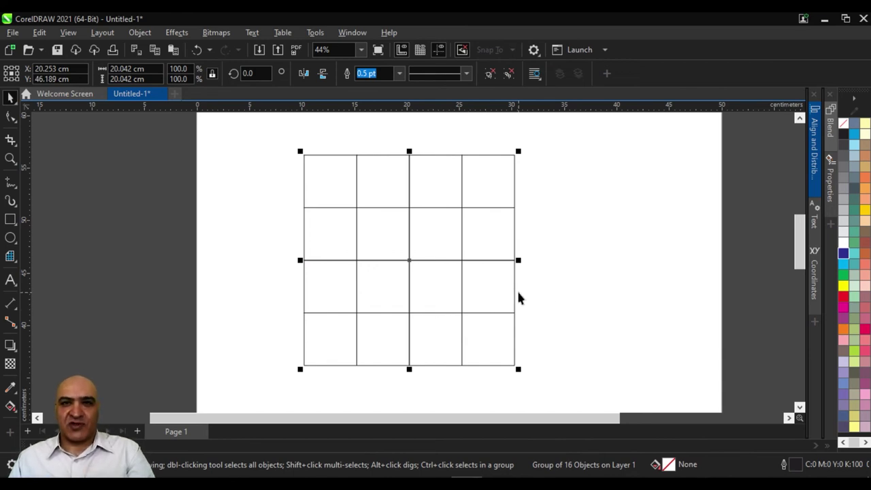
Step: Ungroup the grid and drag the four right-column squares out to the right
{"action": "left_click", "coordinate": [490, 78]}
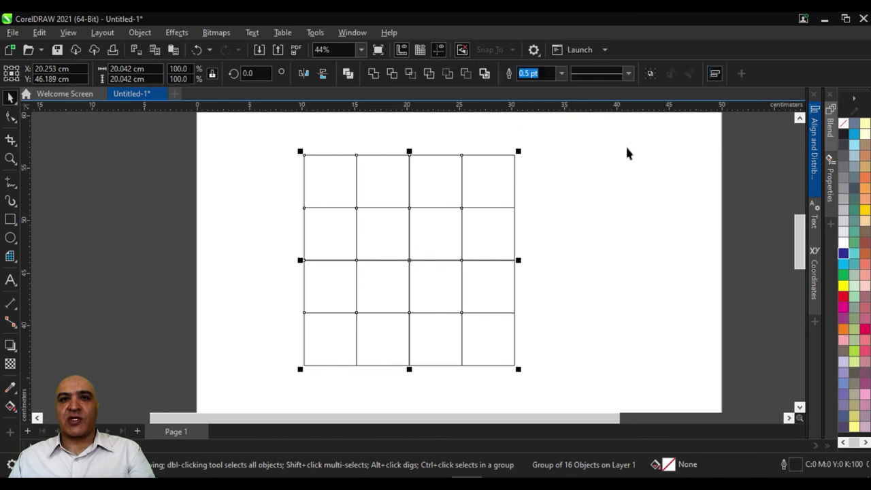
{"action": "left_click", "coordinate": [499, 207]}
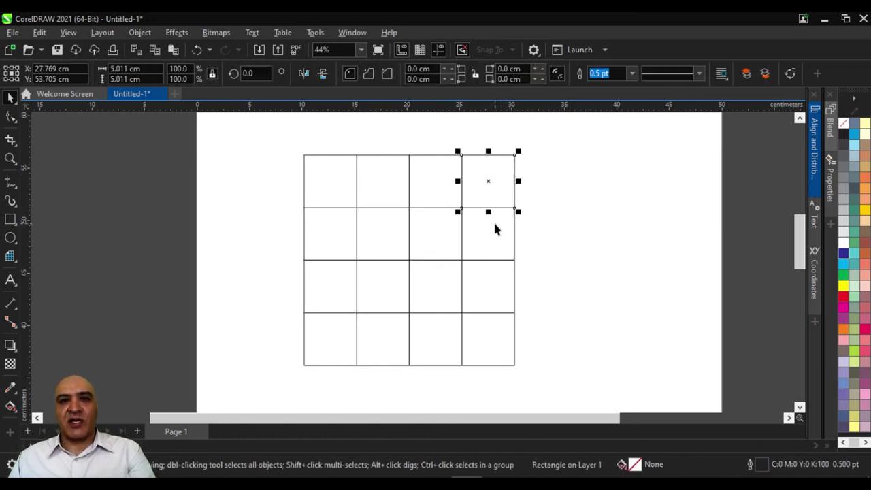
{"action": "left_click_drag", "start_coordinate": [477, 189], "coordinate": [556, 170]}
{"action": "left_click_drag", "start_coordinate": [482, 238], "coordinate": [545, 242]}
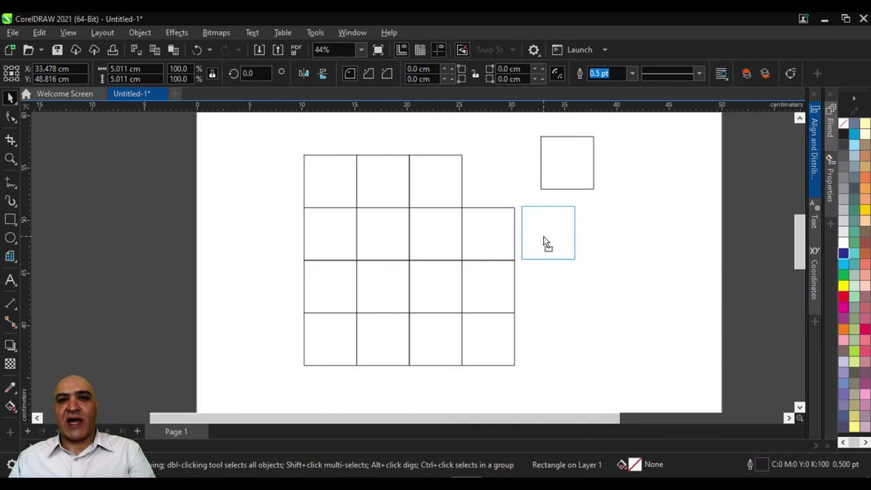
{"action": "left_click_drag", "start_coordinate": [462, 287], "coordinate": [523, 311]}
{"action": "left_click_drag", "start_coordinate": [495, 340], "coordinate": [553, 390]}
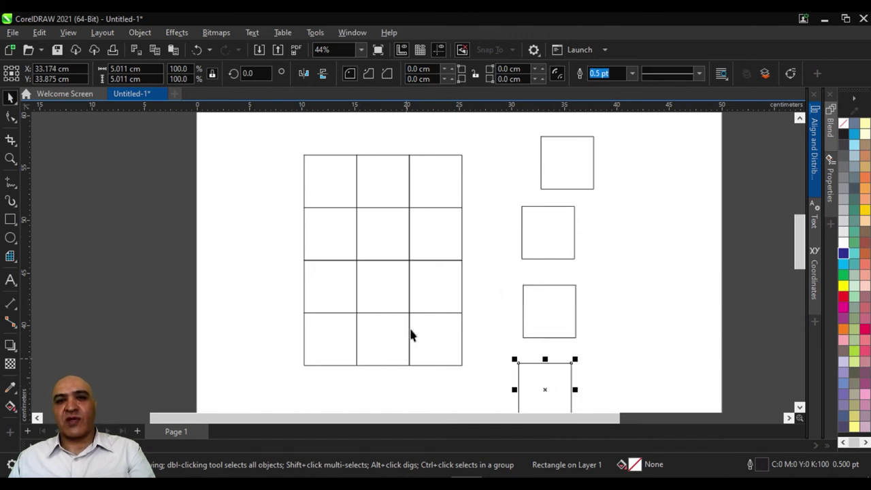
{"action": "left_click", "coordinate": [540, 310]}
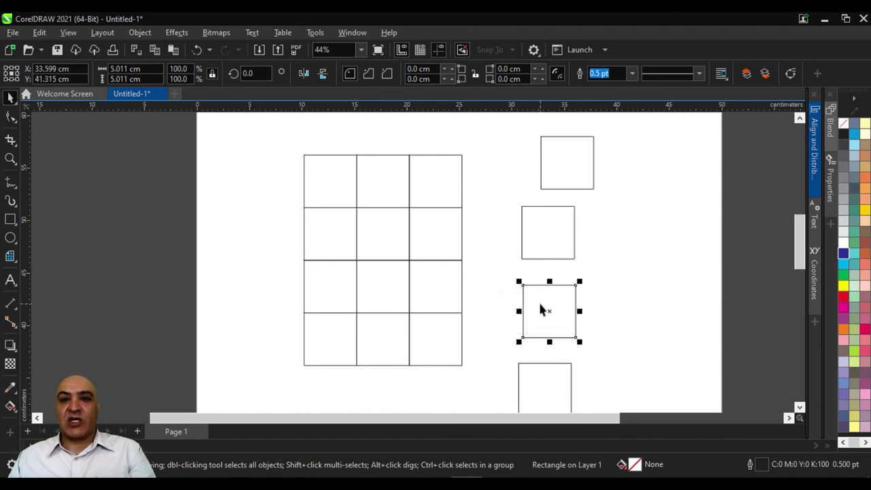
{"action": "left_click", "coordinate": [543, 240]}
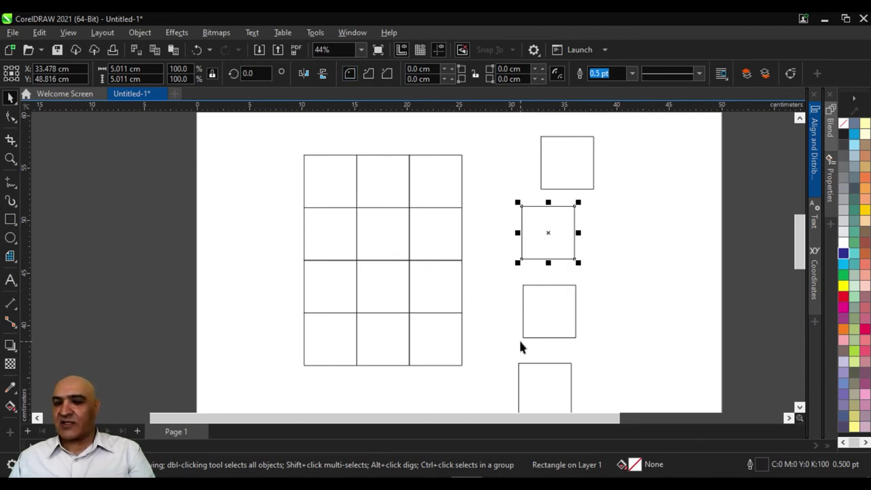
Step: Undo the moves to put the detached squares back into the grid
{"action": "key", "text": "ctrl+z"}
{"action": "key", "text": "ctrl+z"}
{"action": "key", "text": "ctrl+z"}
{"action": "key", "text": "ctrl+z"}
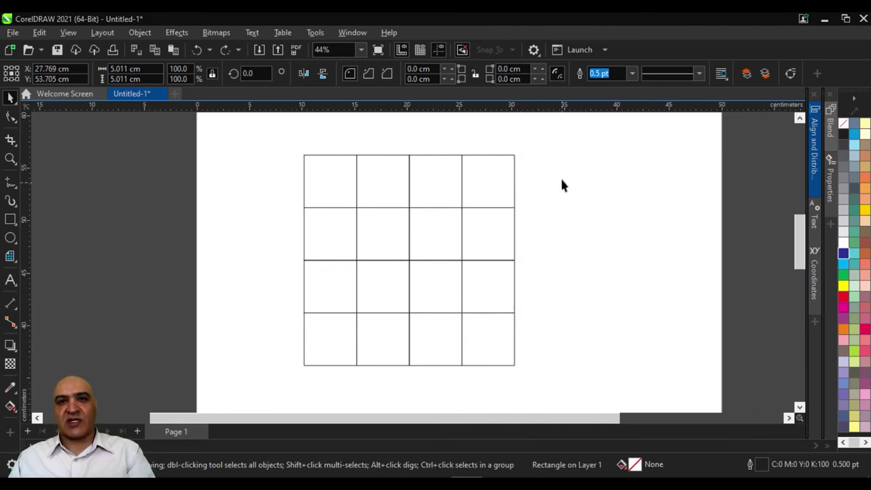
{"action": "left_click_drag", "start_coordinate": [569, 139], "coordinate": [277, 386]}
{"action": "left_click", "coordinate": [589, 247]}
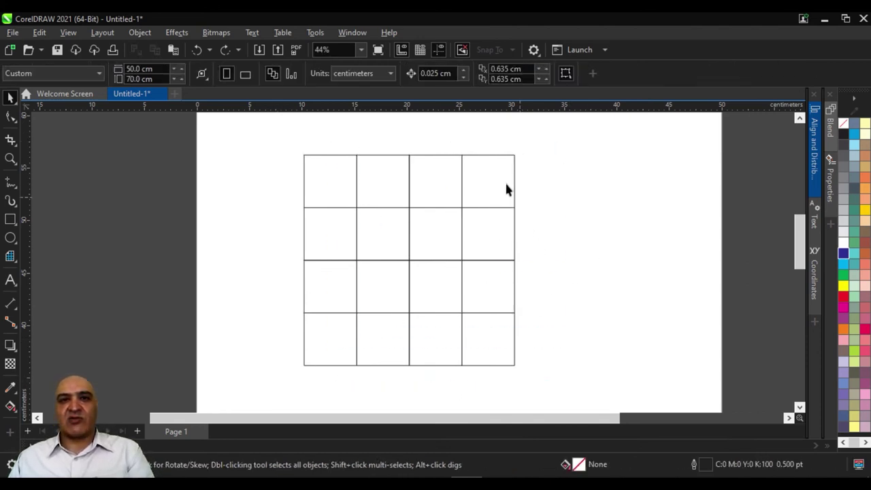
Step: Round the top-right and second top-row cells into circles, then select the whole grid
{"action": "left_click", "coordinate": [504, 208]}
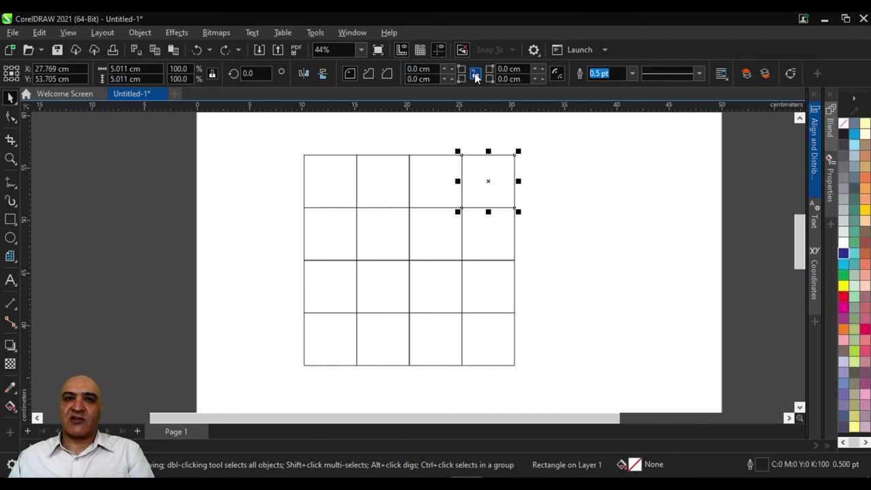
{"action": "left_click_drag", "start_coordinate": [447, 73], "coordinate": [443, 59]}
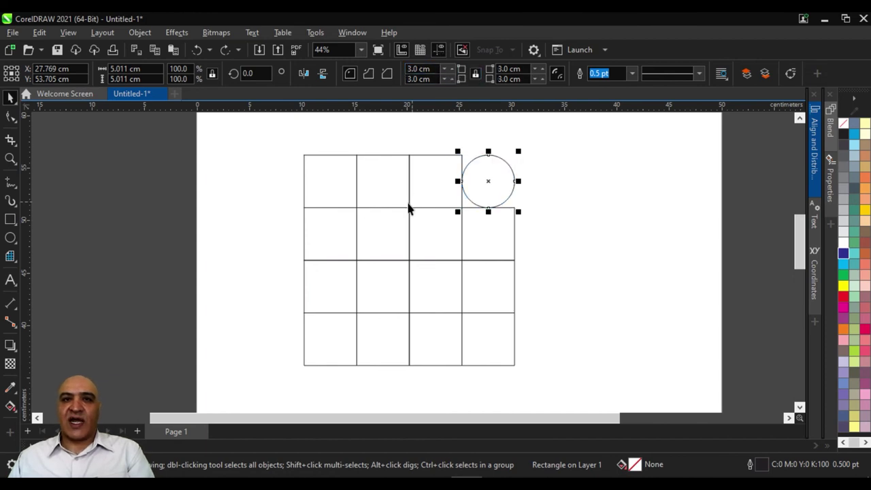
{"action": "left_click", "coordinate": [385, 185]}
{"action": "left_click", "coordinate": [476, 74]}
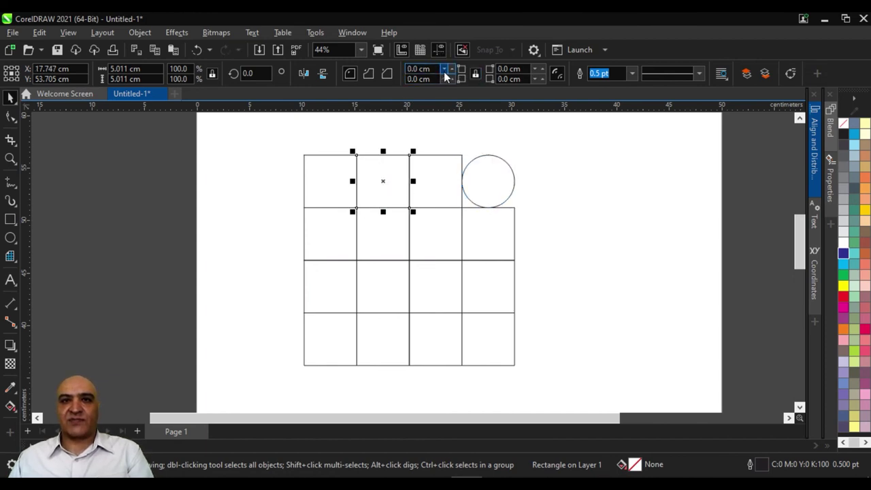
{"action": "left_click_drag", "start_coordinate": [443, 72], "coordinate": [443, 29]}
{"action": "left_click", "coordinate": [542, 221]}
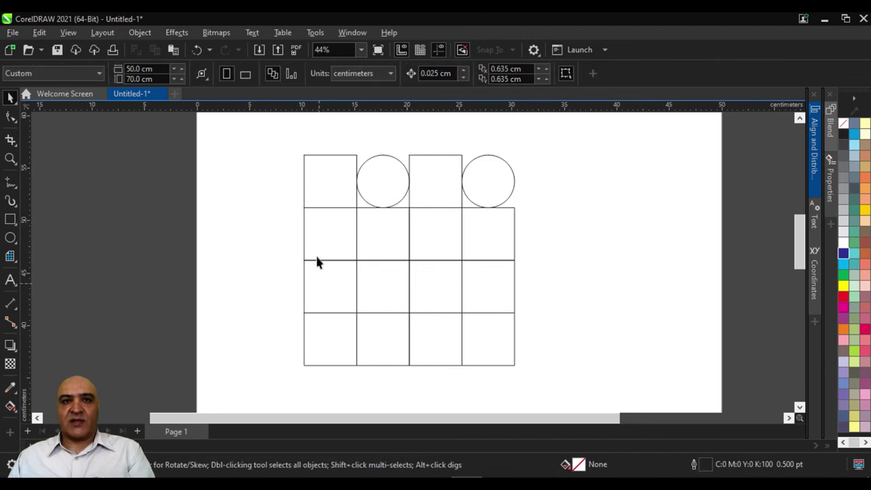
{"action": "mouse_move", "coordinate": [273, 151]}
{"action": "left_mouse_down"}
{"action": "mouse_move", "coordinate": [623, 384]}
{"action": "mouse_move", "coordinate": [605, 395]}
{"action": "left_mouse_up"}
Step: Delete the grid and reselect the Graph Paper tool, opening its flyout
{"action": "key", "text": "Delete"}
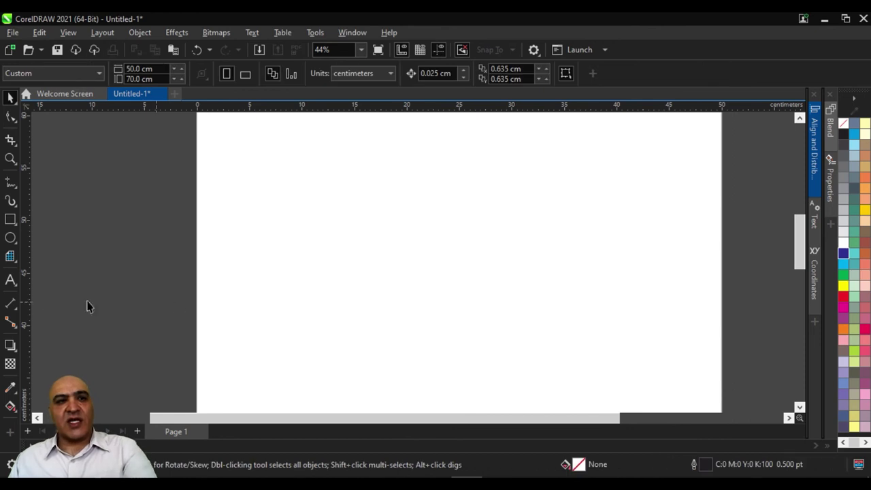
{"action": "left_click", "coordinate": [10, 256]}
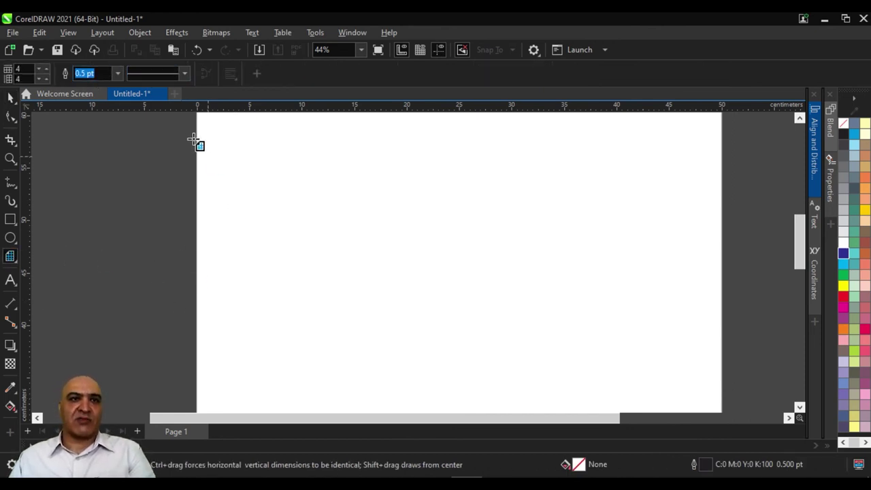
{"action": "left_click", "coordinate": [8, 260]}
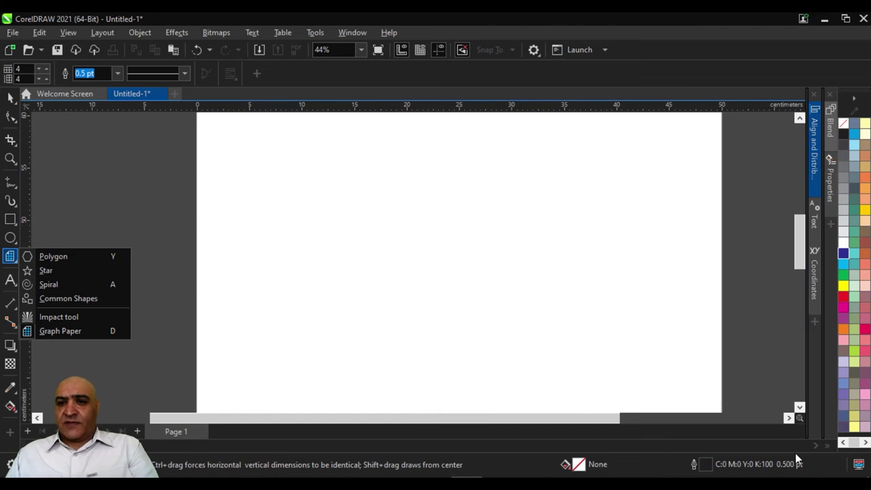
{"action": "left_click", "coordinate": [9, 257]}
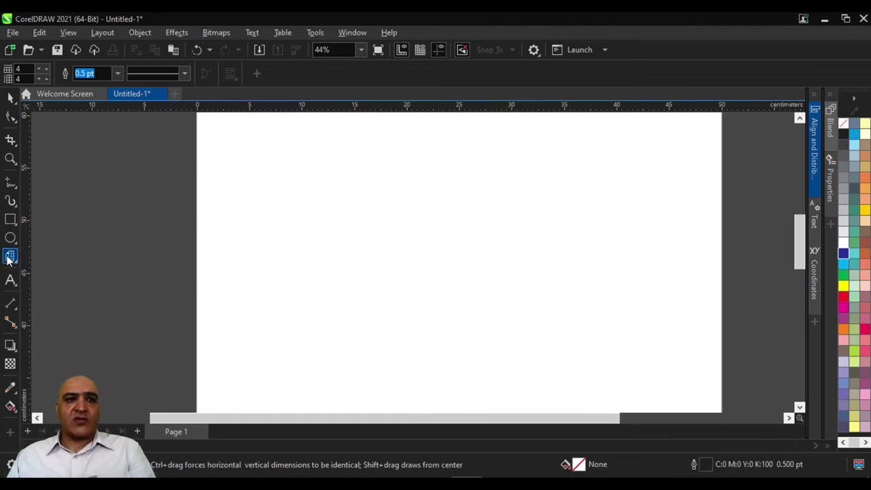
{"action": "left_click", "coordinate": [52, 261]}
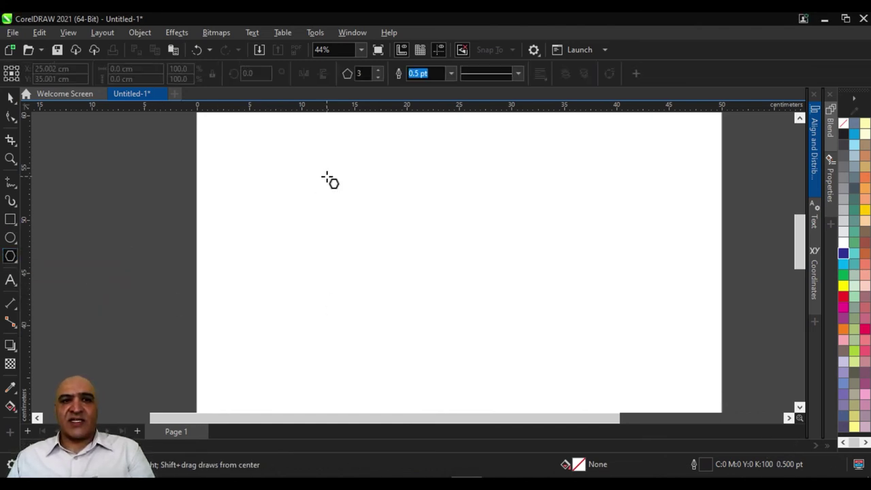
{"action": "mouse_move", "coordinate": [353, 184]}
{"action": "left_mouse_down"}
{"action": "mouse_move", "coordinate": [361, 227]}
{"action": "mouse_move", "coordinate": [395, 247]}
{"action": "left_mouse_up"}
{"action": "key", "text": "space"}
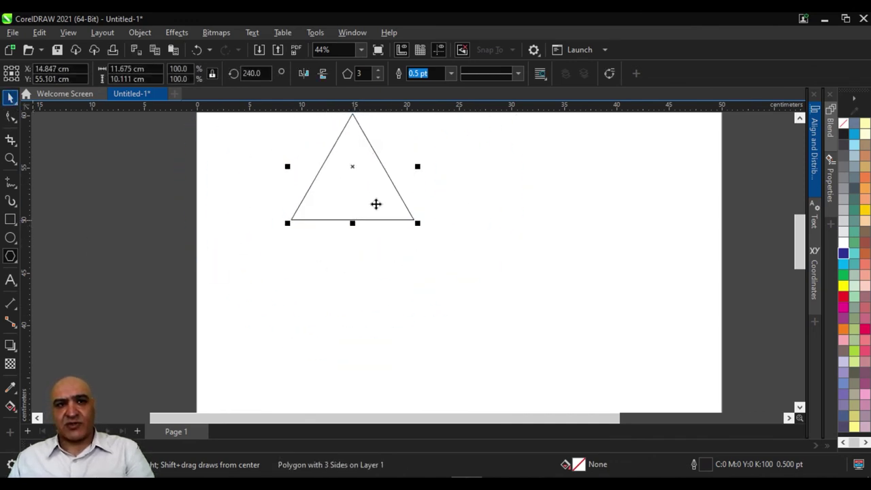
{"action": "left_click_drag", "start_coordinate": [352, 168], "coordinate": [500, 235]}
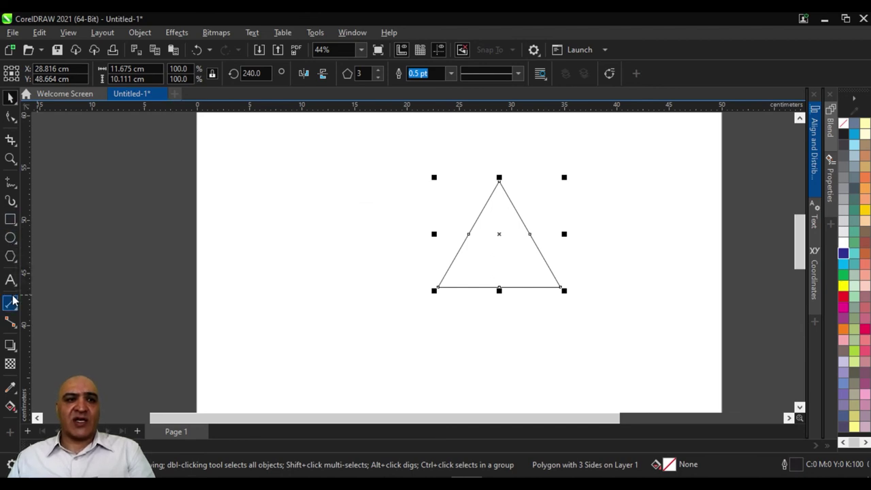
{"action": "left_click", "coordinate": [13, 259]}
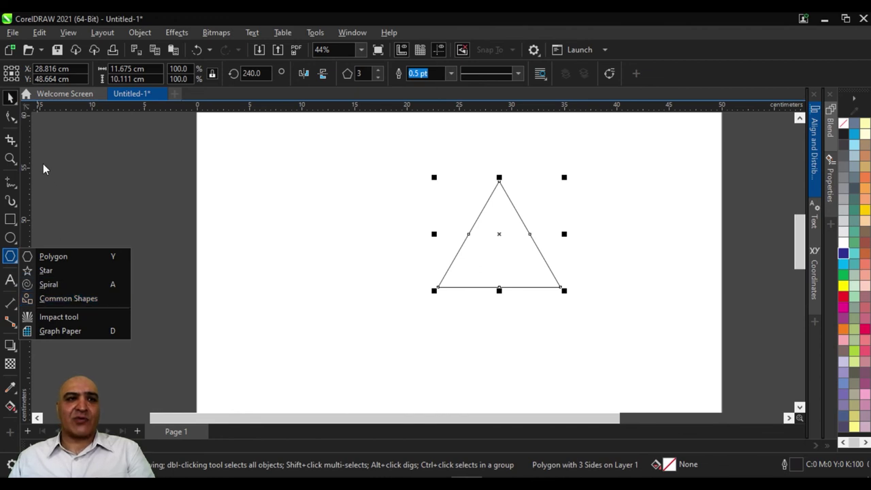
{"action": "left_click", "coordinate": [12, 120]}
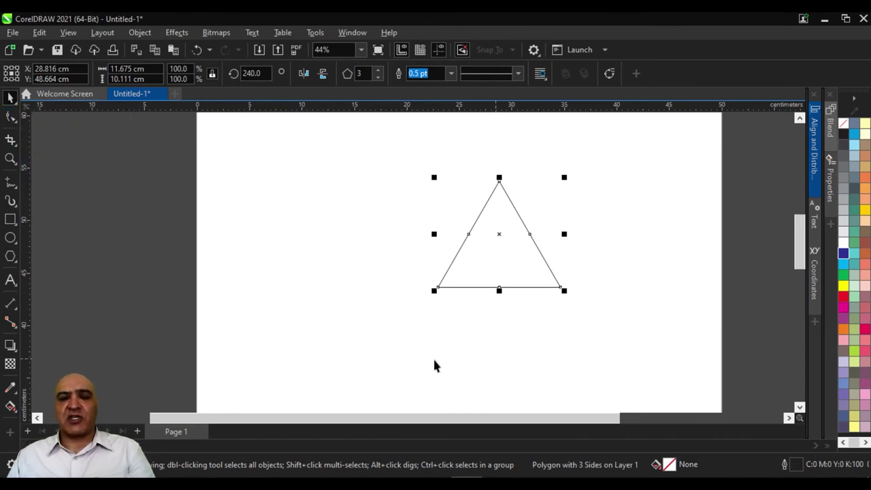
Step: Draw a rectangle in the upper left and a circle below it
{"action": "left_click", "coordinate": [10, 219]}
{"action": "left_click_drag", "start_coordinate": [237, 157], "coordinate": [342, 252]}
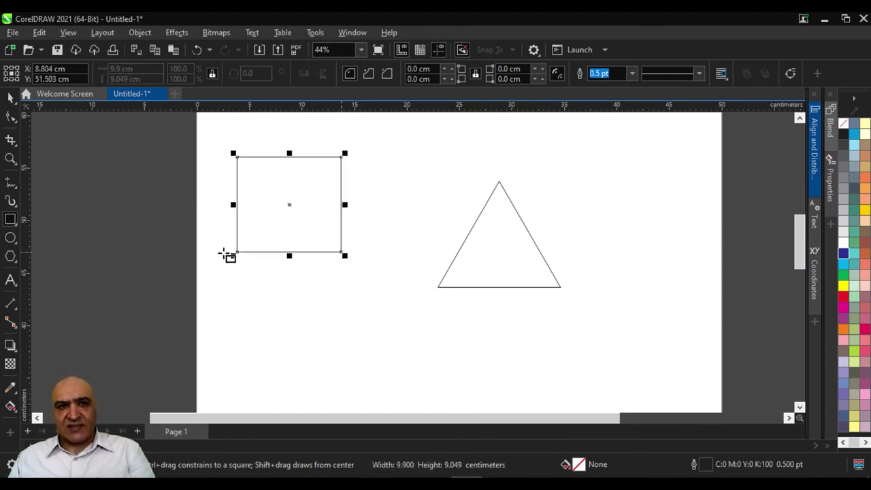
{"action": "left_click", "coordinate": [10, 237]}
{"action": "left_click_drag", "start_coordinate": [267, 301], "coordinate": [371, 404]}
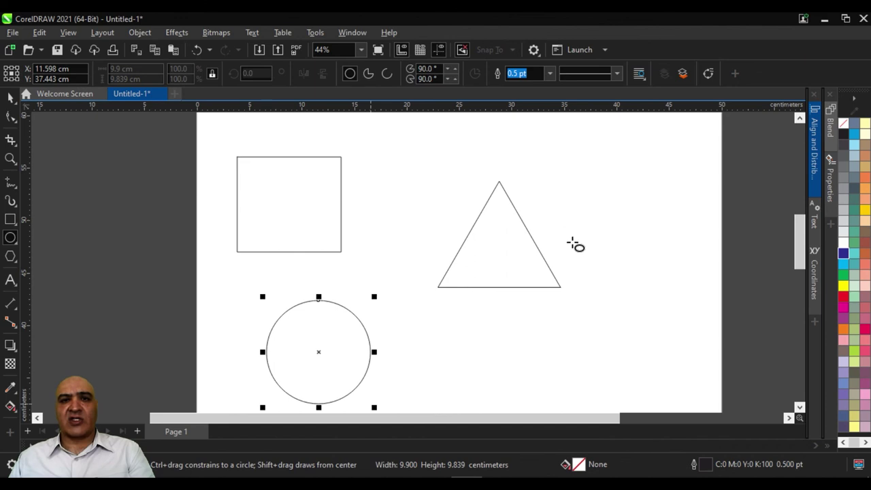
Step: Raise the triangle's Points/Sides to 6, making it a hexagon
{"action": "left_click", "coordinate": [11, 98]}
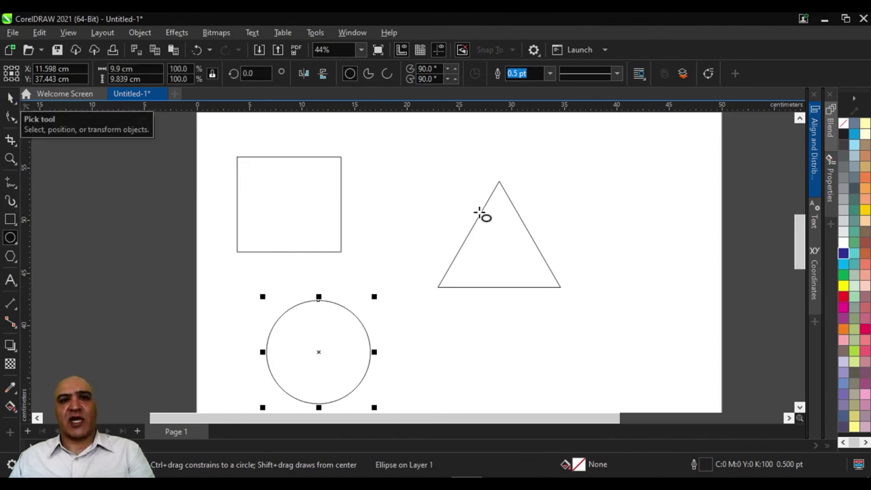
{"action": "left_click", "coordinate": [473, 247]}
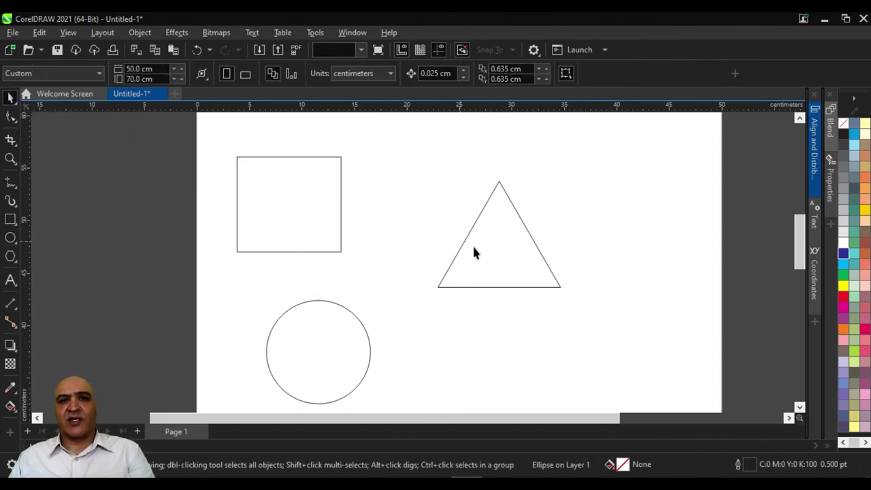
{"action": "left_click", "coordinate": [380, 70]}
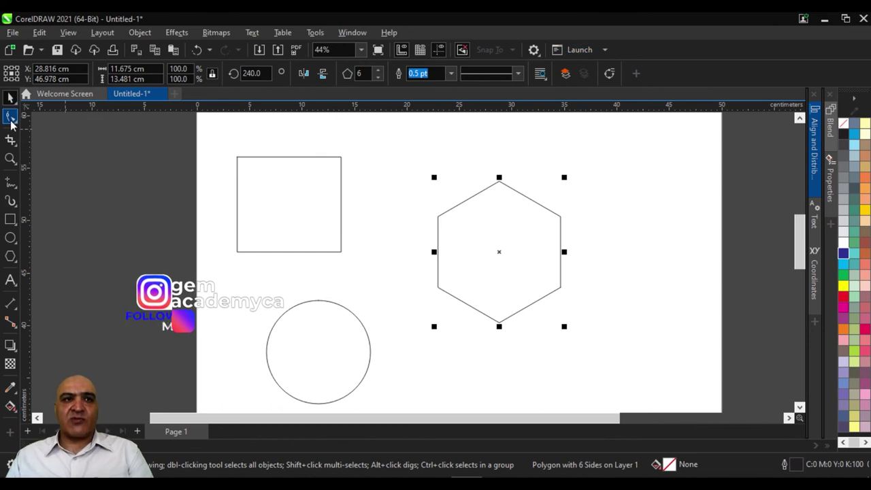
Step: Round all four rectangle corners to about 2.126 cm radius with the Shape tool
{"action": "left_click", "coordinate": [11, 116]}
{"action": "left_click", "coordinate": [290, 252]}
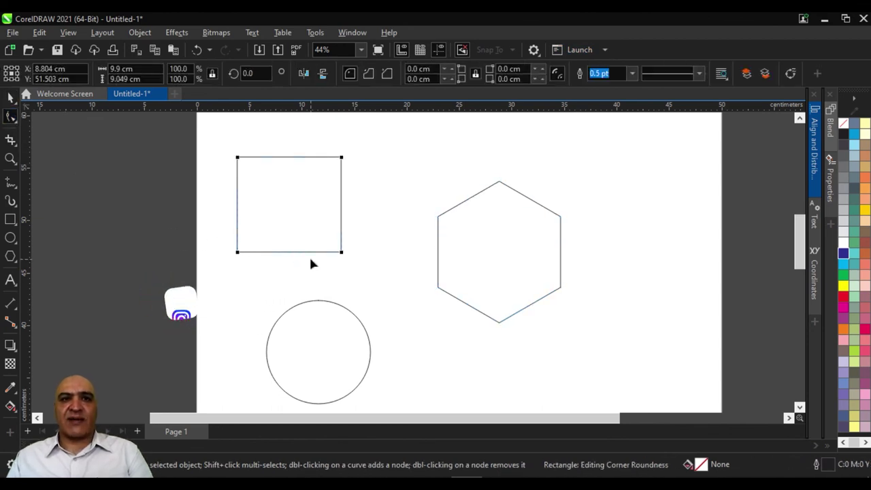
{"action": "mouse_move", "coordinate": [238, 159]}
{"action": "left_mouse_down"}
{"action": "mouse_move", "coordinate": [267, 159]}
{"action": "mouse_move", "coordinate": [249, 158]}
{"action": "left_mouse_up"}
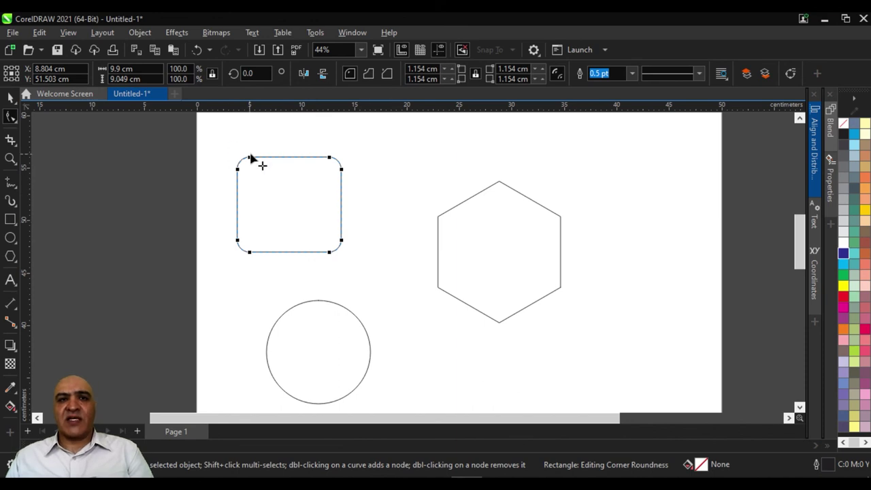
{"action": "mouse_move", "coordinate": [249, 158]}
{"action": "left_mouse_down"}
{"action": "mouse_move", "coordinate": [264, 158]}
{"action": "mouse_move", "coordinate": [254, 157]}
{"action": "left_mouse_up"}
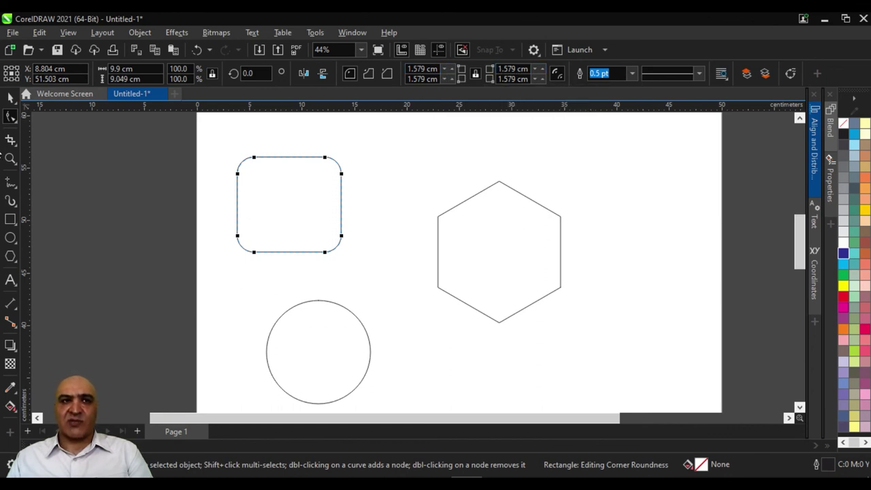
{"action": "left_click_drag", "start_coordinate": [237, 175], "coordinate": [238, 162]}
{"action": "left_click", "coordinate": [272, 342]}
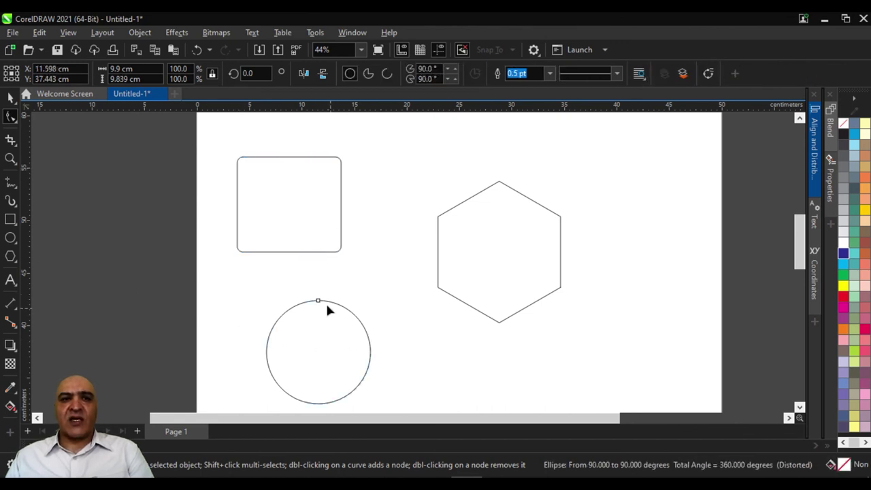
Step: Drag the circle's node into a pie with a V-shaped wedge cut from its top
{"action": "left_click_drag", "start_coordinate": [318, 301], "coordinate": [355, 316]}
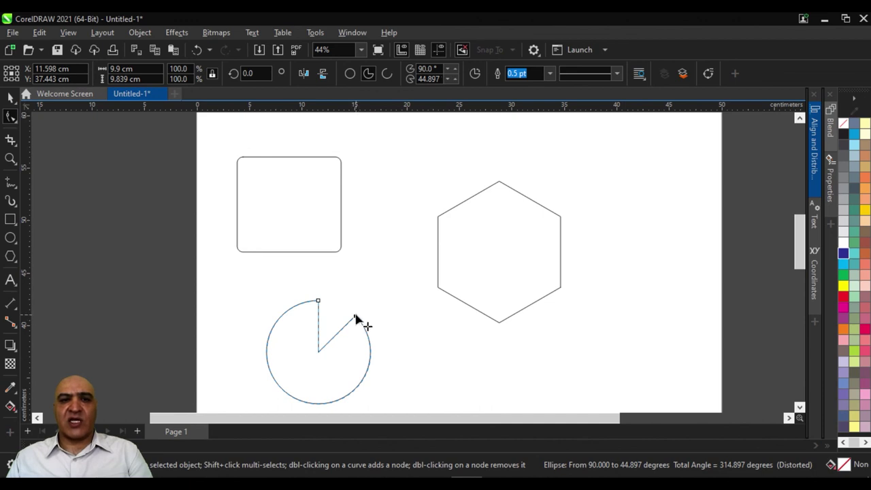
{"action": "mouse_move", "coordinate": [356, 323]}
{"action": "left_mouse_down"}
{"action": "mouse_move", "coordinate": [262, 321]}
{"action": "mouse_move", "coordinate": [291, 334]}
{"action": "left_mouse_up"}
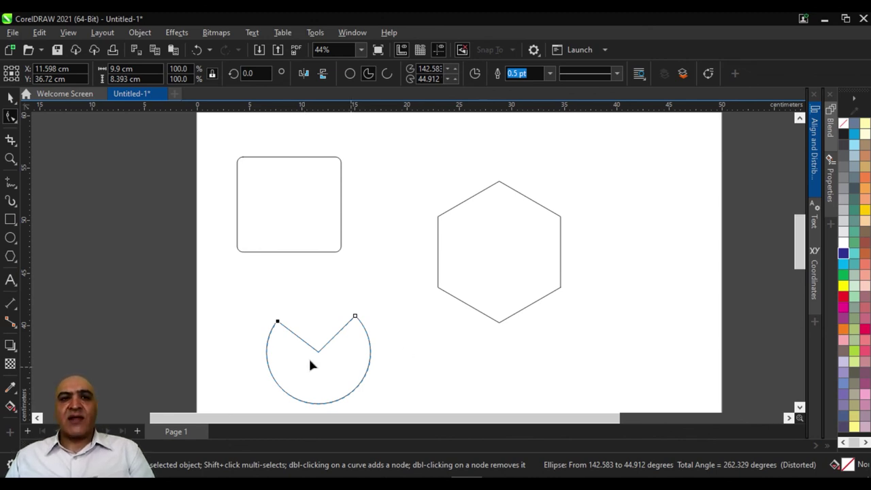
{"action": "left_click", "coordinate": [493, 280]}
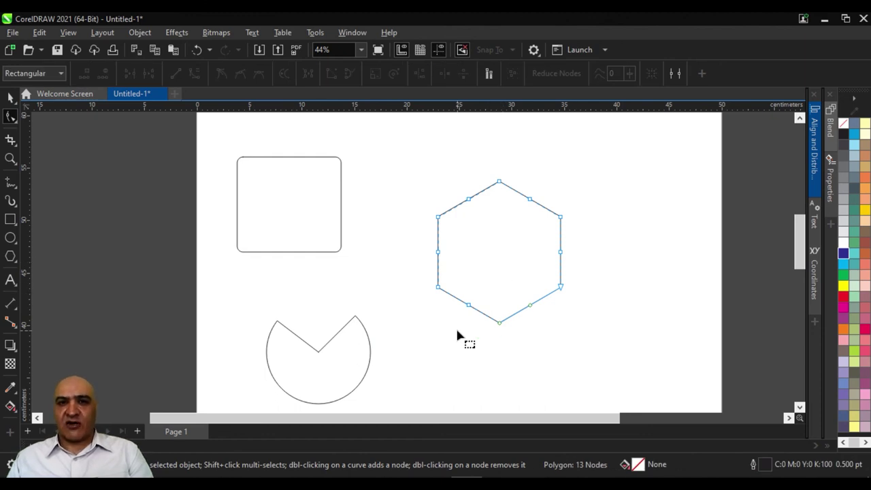
{"action": "left_click", "coordinate": [286, 195]}
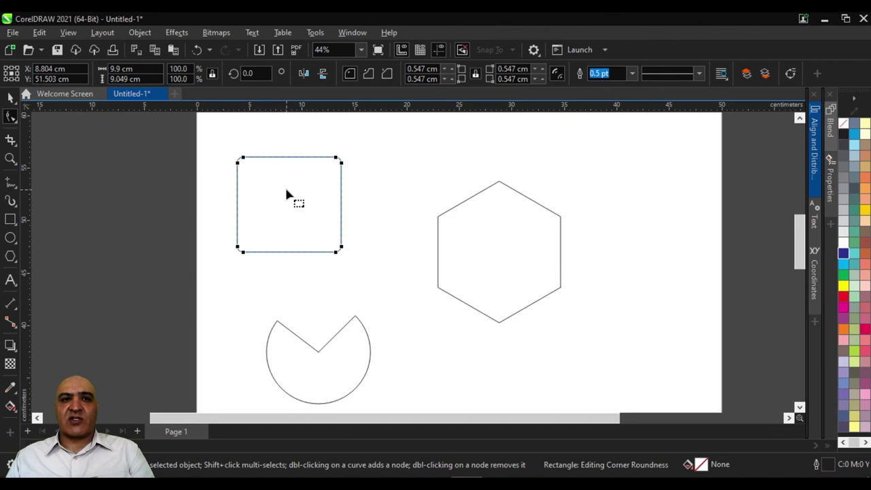
{"action": "left_click", "coordinate": [304, 371]}
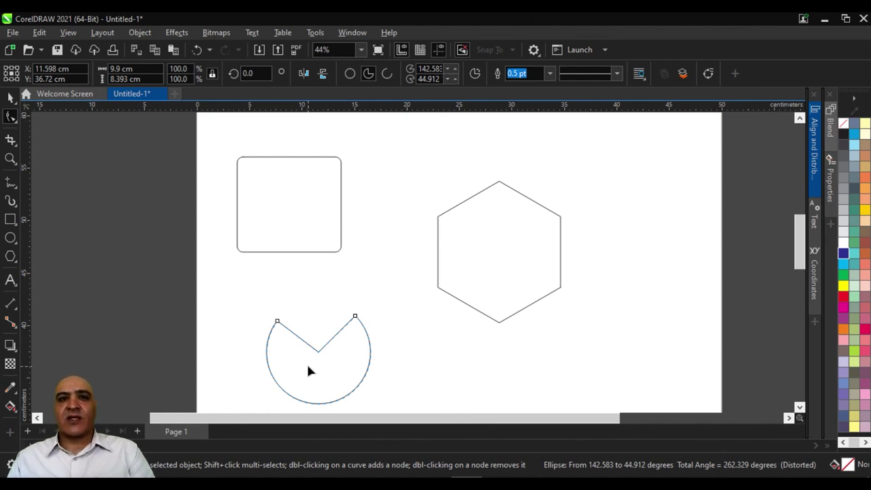
{"action": "left_click", "coordinate": [511, 315]}
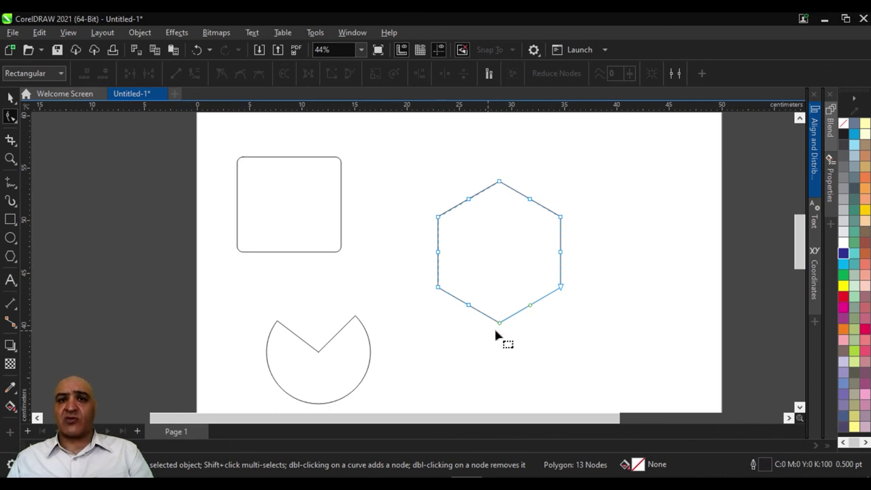
Step: Pull the hexagon's mid-side and corner nodes into six star points crossing the hexagonal outline
{"action": "left_click_drag", "start_coordinate": [469, 200], "coordinate": [490, 232]}
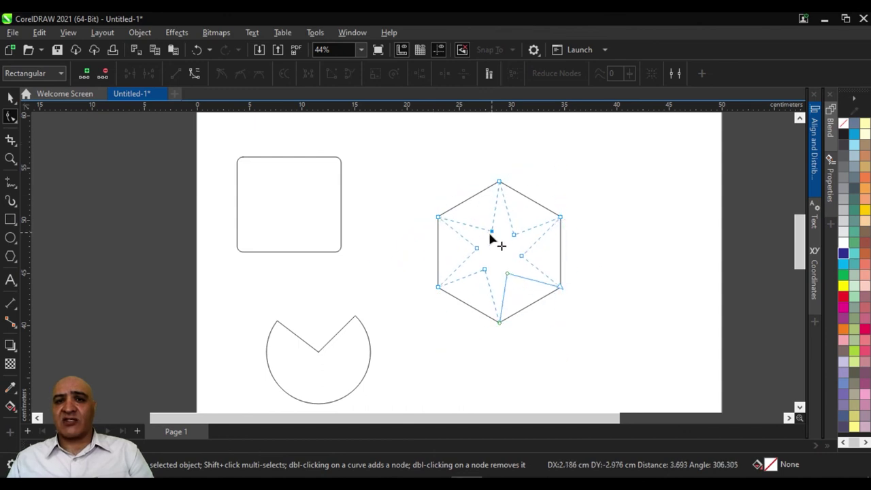
{"action": "mouse_move", "coordinate": [490, 232]}
{"action": "left_mouse_down"}
{"action": "mouse_move", "coordinate": [502, 211]}
{"action": "mouse_move", "coordinate": [495, 215]}
{"action": "left_mouse_up"}
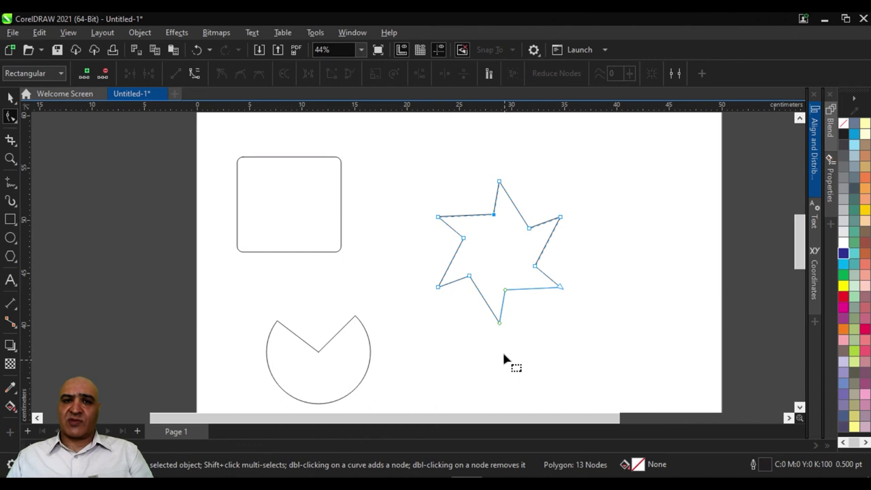
{"action": "mouse_move", "coordinate": [436, 218]}
{"action": "left_mouse_down"}
{"action": "mouse_move", "coordinate": [427, 217]}
{"action": "mouse_move", "coordinate": [501, 169]}
{"action": "left_mouse_up"}
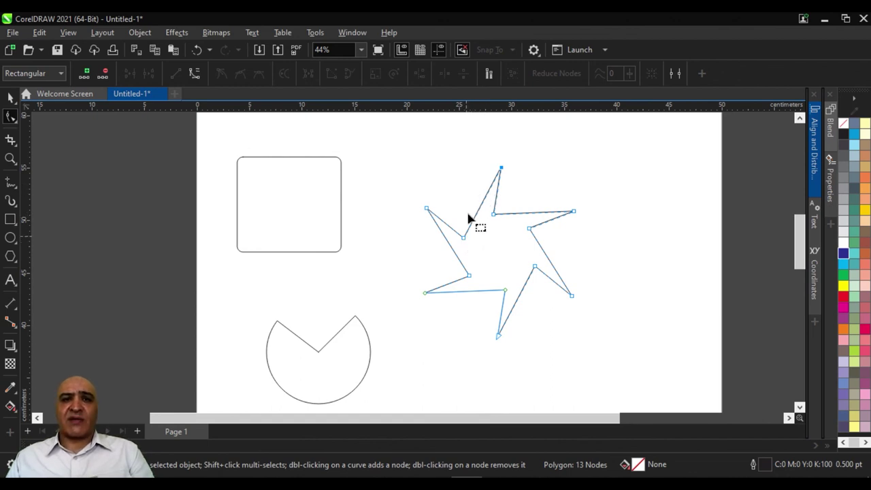
{"action": "left_click_drag", "start_coordinate": [494, 214], "coordinate": [514, 212]}
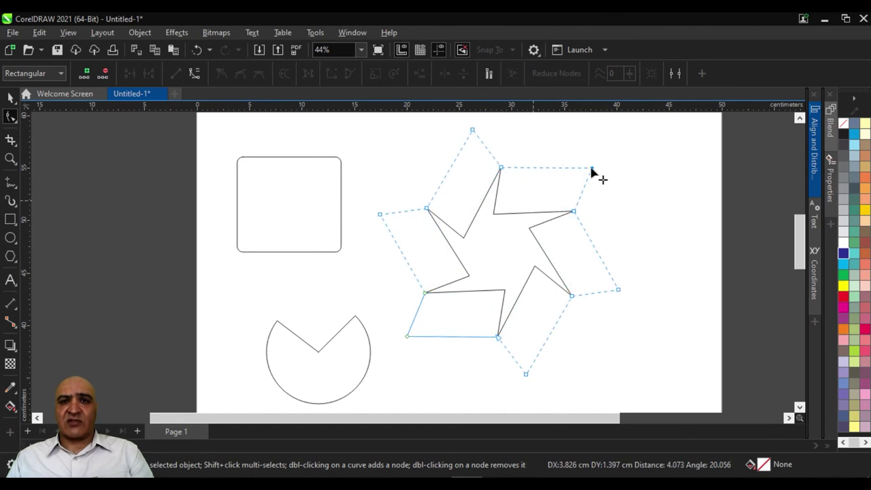
{"action": "left_click_drag", "start_coordinate": [488, 213], "coordinate": [438, 213]}
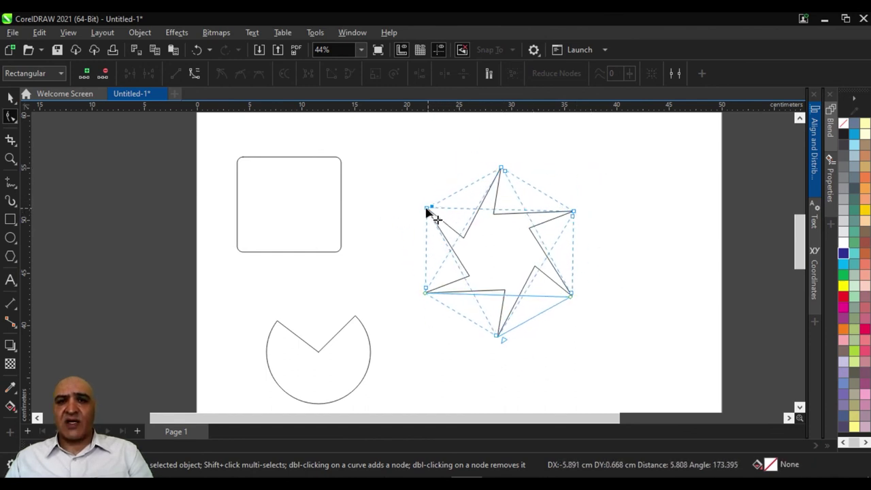
{"action": "mouse_move", "coordinate": [438, 213]}
{"action": "left_mouse_down"}
{"action": "mouse_move", "coordinate": [447, 202]}
{"action": "mouse_move", "coordinate": [427, 213]}
{"action": "left_mouse_up"}
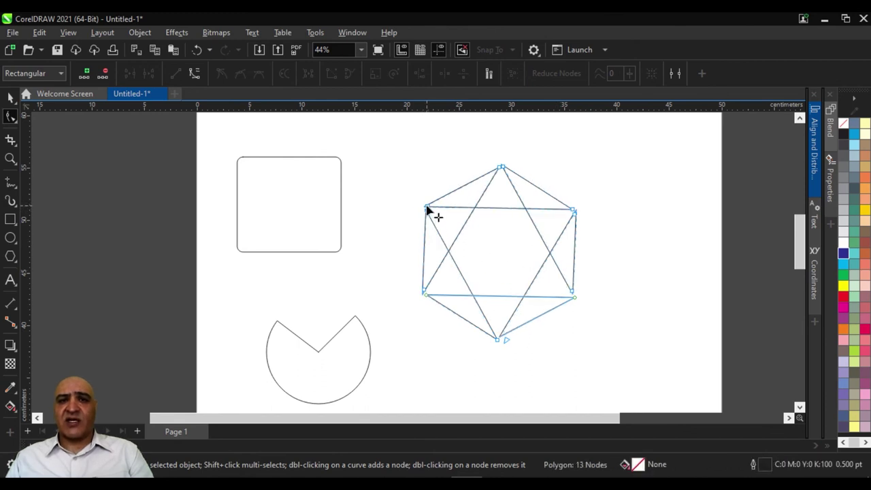
Step: Give the polygon a grey fill and reposition its nodes into an interlaced six-pointed star
{"action": "left_click_drag", "start_coordinate": [486, 175], "coordinate": [438, 191]}
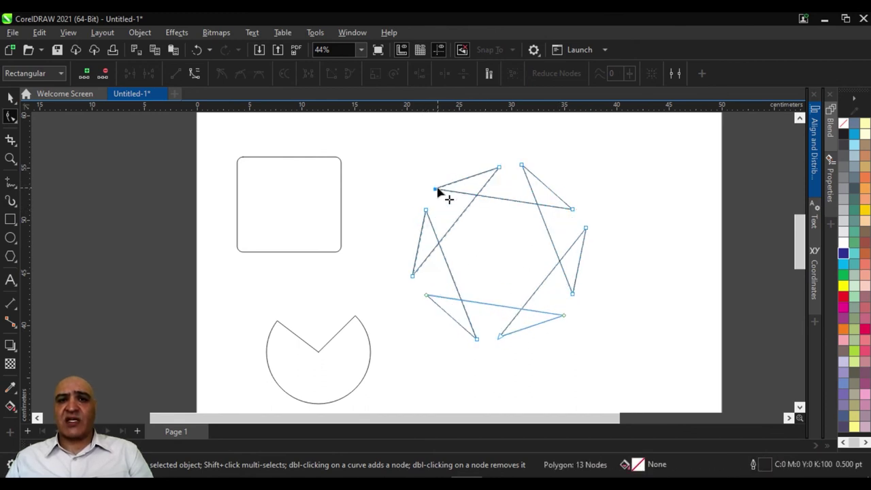
{"action": "left_click", "coordinate": [843, 211]}
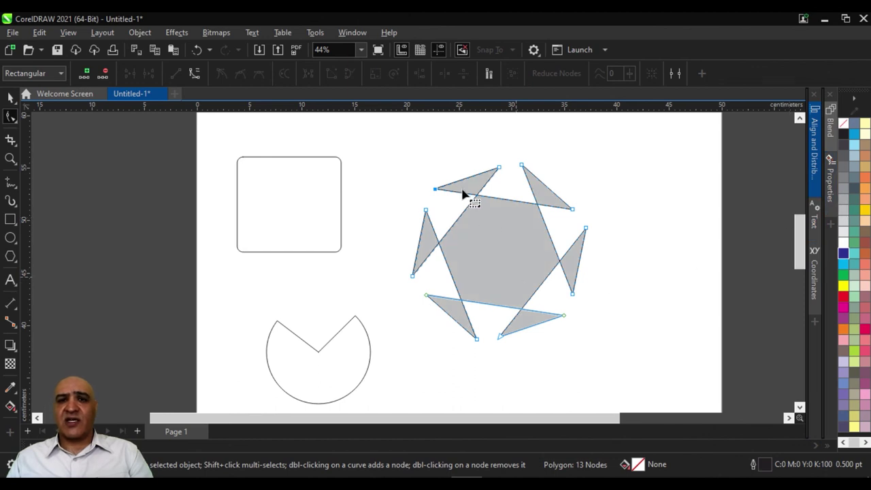
{"action": "left_click_drag", "start_coordinate": [433, 193], "coordinate": [427, 211]}
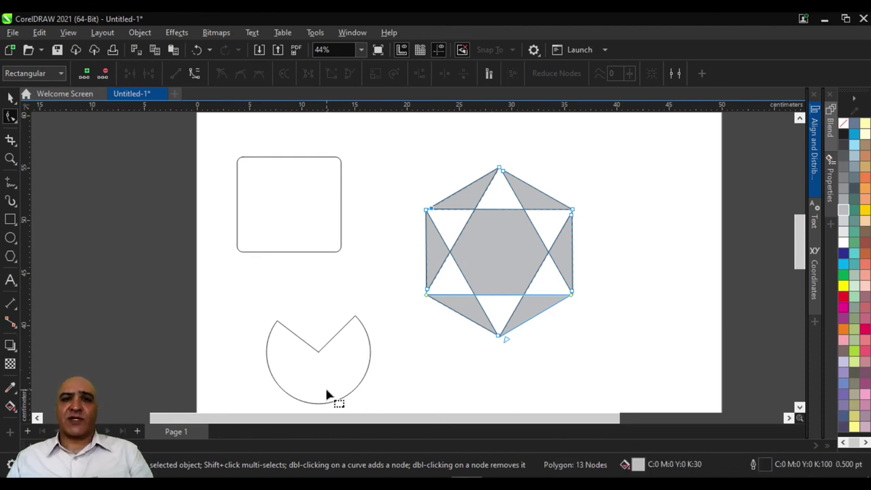
{"action": "mouse_move", "coordinate": [499, 169]}
{"action": "left_mouse_down"}
{"action": "mouse_move", "coordinate": [463, 183]}
{"action": "mouse_move", "coordinate": [506, 263]}
{"action": "left_mouse_up"}
{"action": "mouse_move", "coordinate": [484, 197]}
{"action": "left_mouse_down"}
{"action": "mouse_move", "coordinate": [450, 259]}
{"action": "mouse_move", "coordinate": [487, 289]}
{"action": "left_mouse_up"}
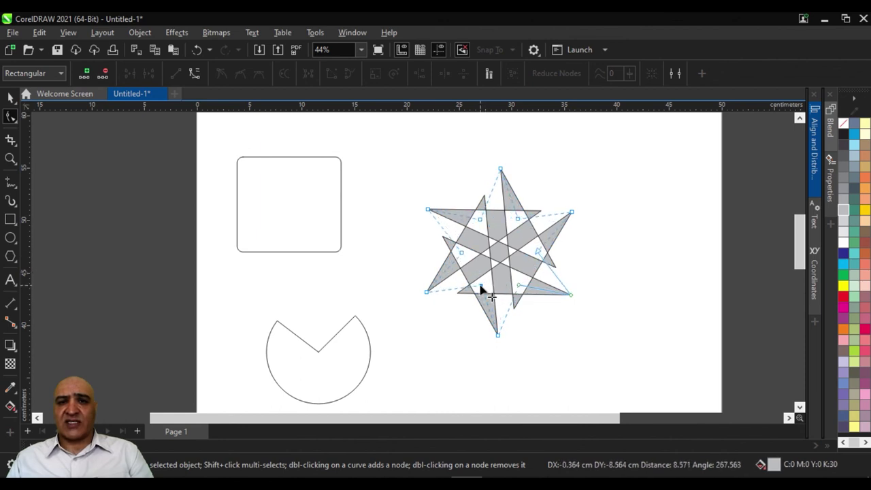
{"action": "left_click_drag", "start_coordinate": [486, 288], "coordinate": [481, 287]}
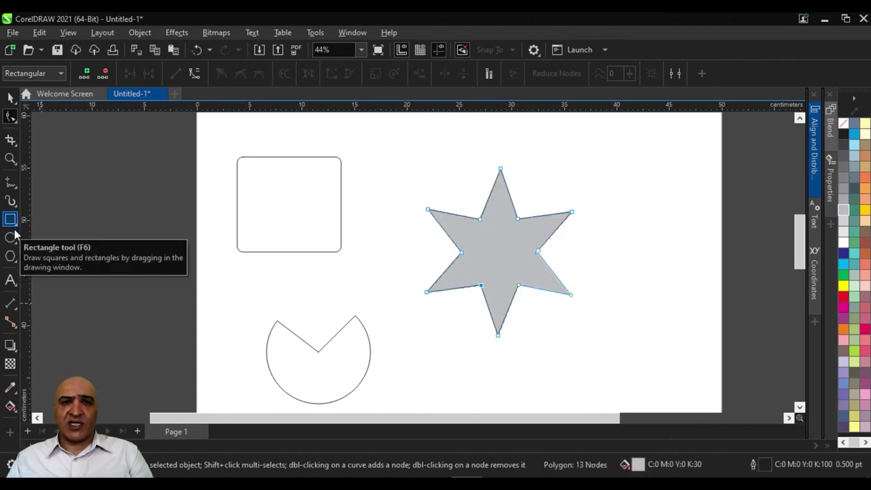
{"action": "left_click", "coordinate": [517, 294]}
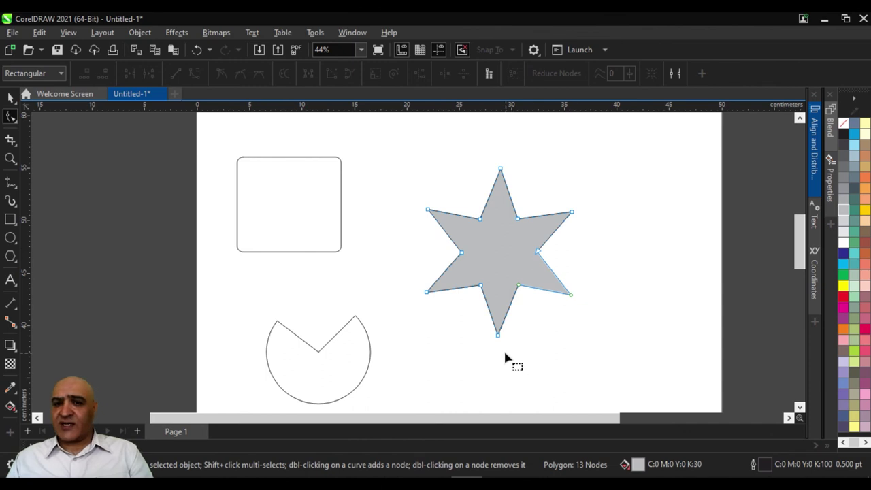